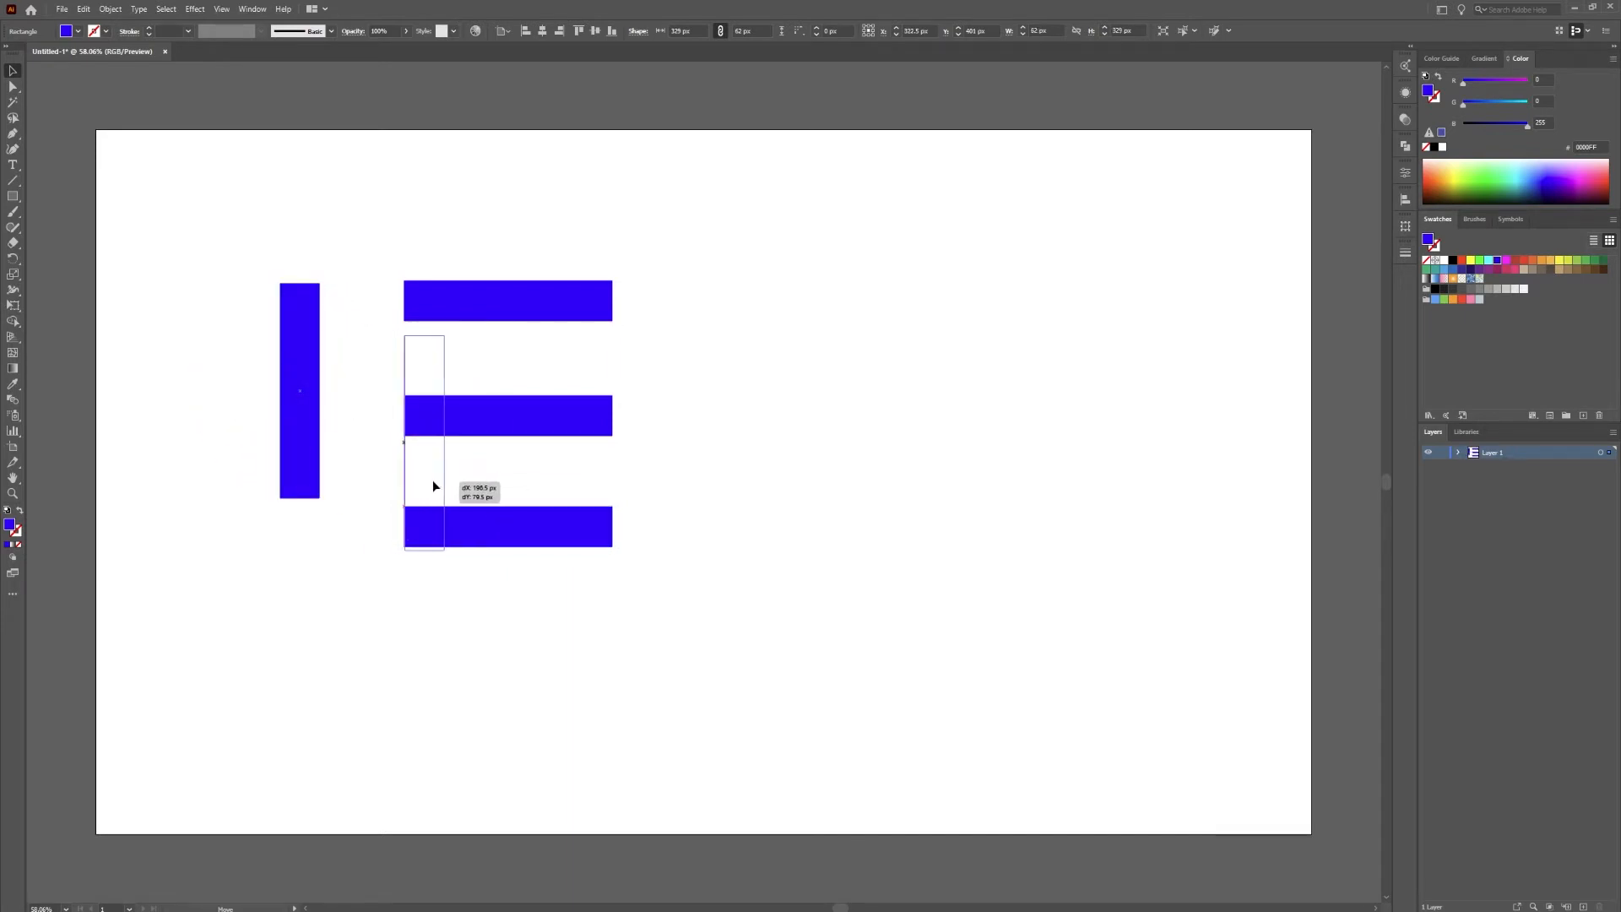
- Complete the letter E by stretching its vertical bar to about 409 px, flush with the top bar, and delete all the bars
drag(424, 332, 474, 291)
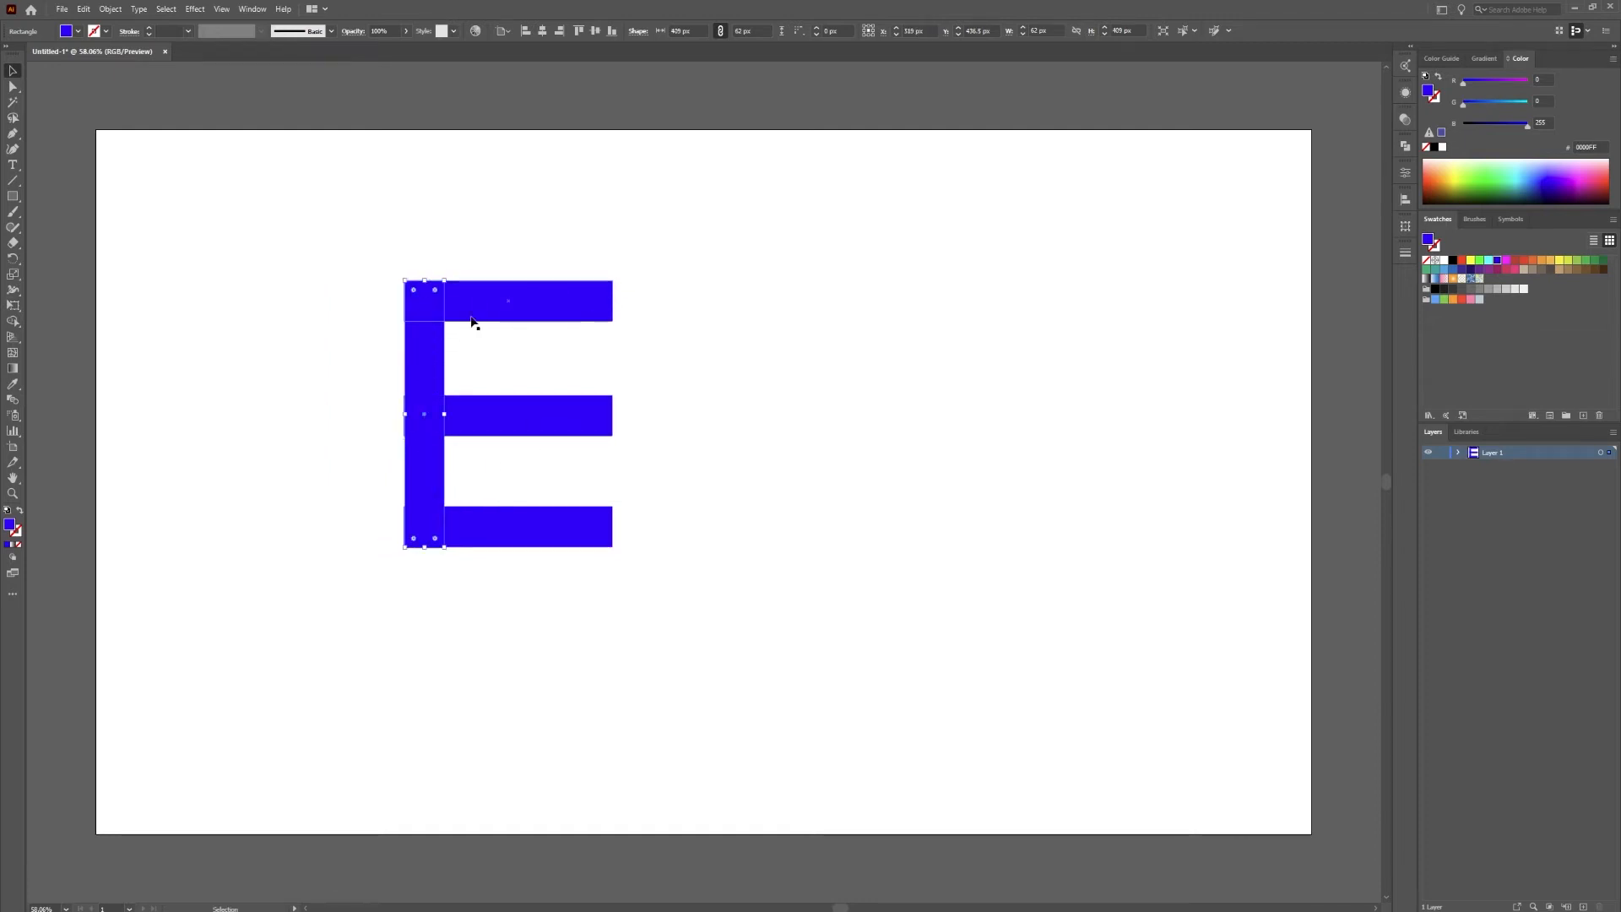
key(ctrl+a)
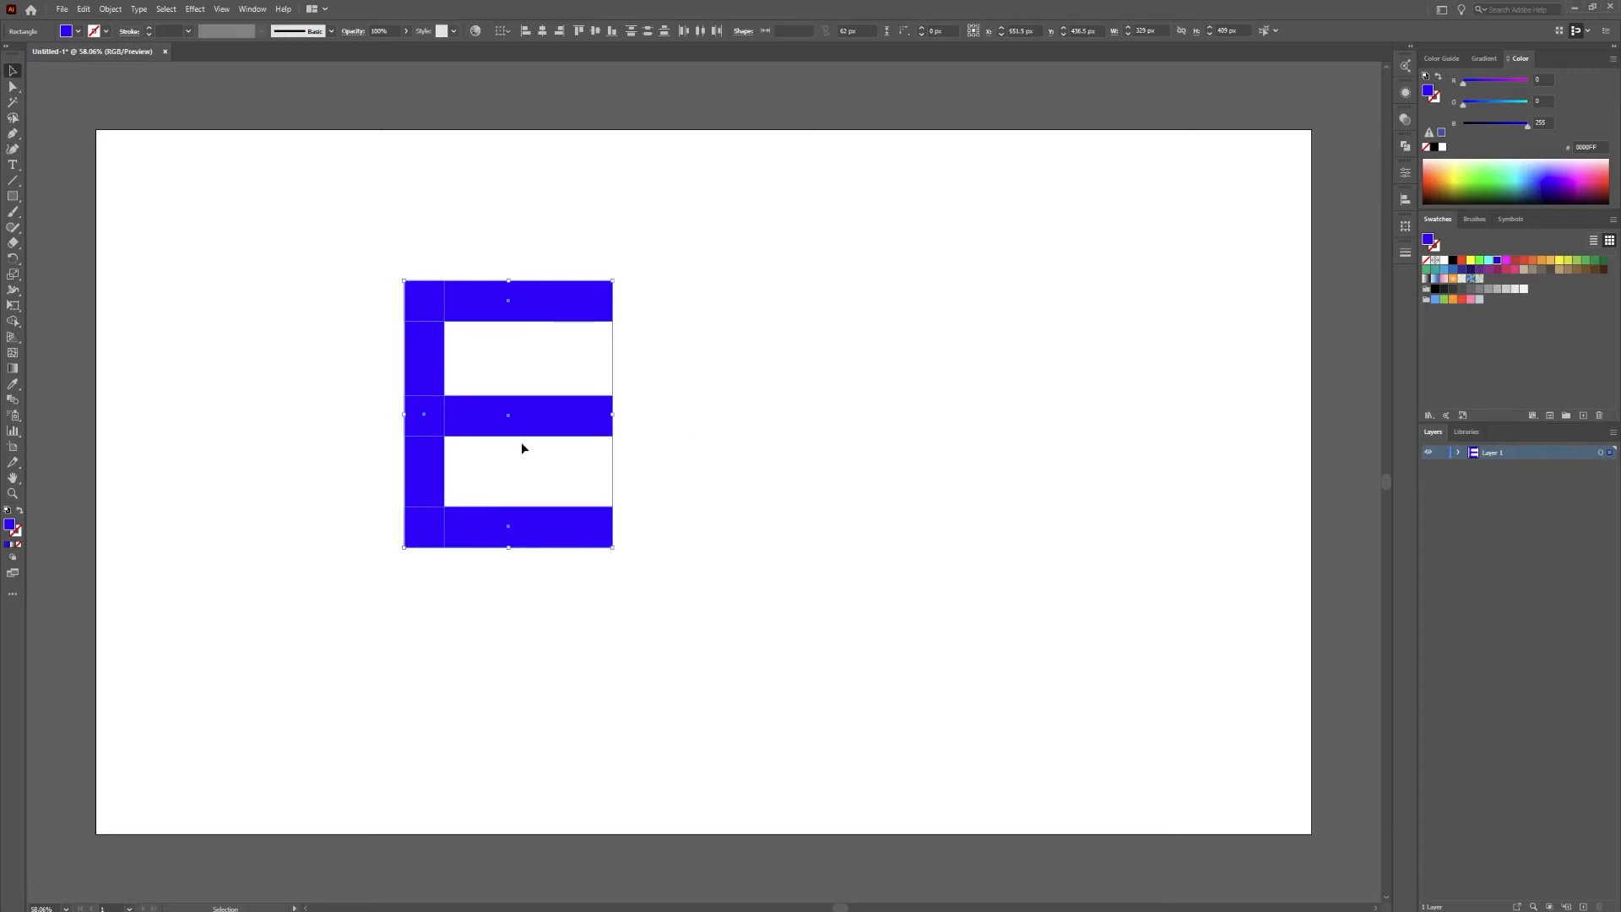
key(Delete)
- Draw two stacked blue rectangles with aligned left edges, the upper about 327 × 221 px and the lower about 360 × 212 px
drag(14, 197, 64, 196)
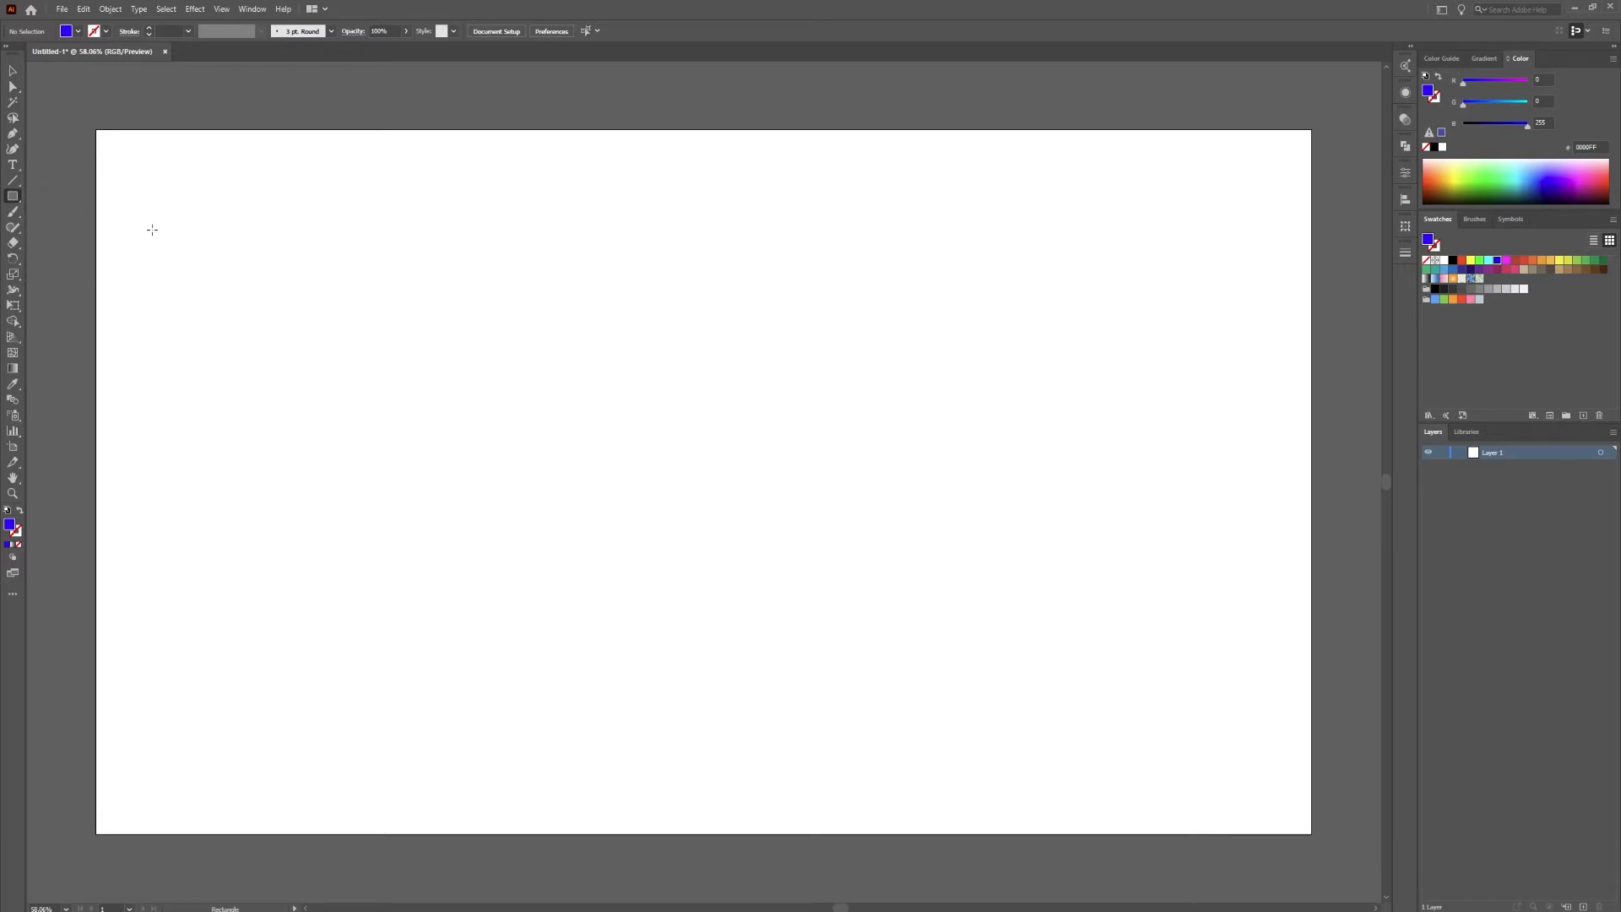
drag(414, 288, 621, 432)
click(415, 444)
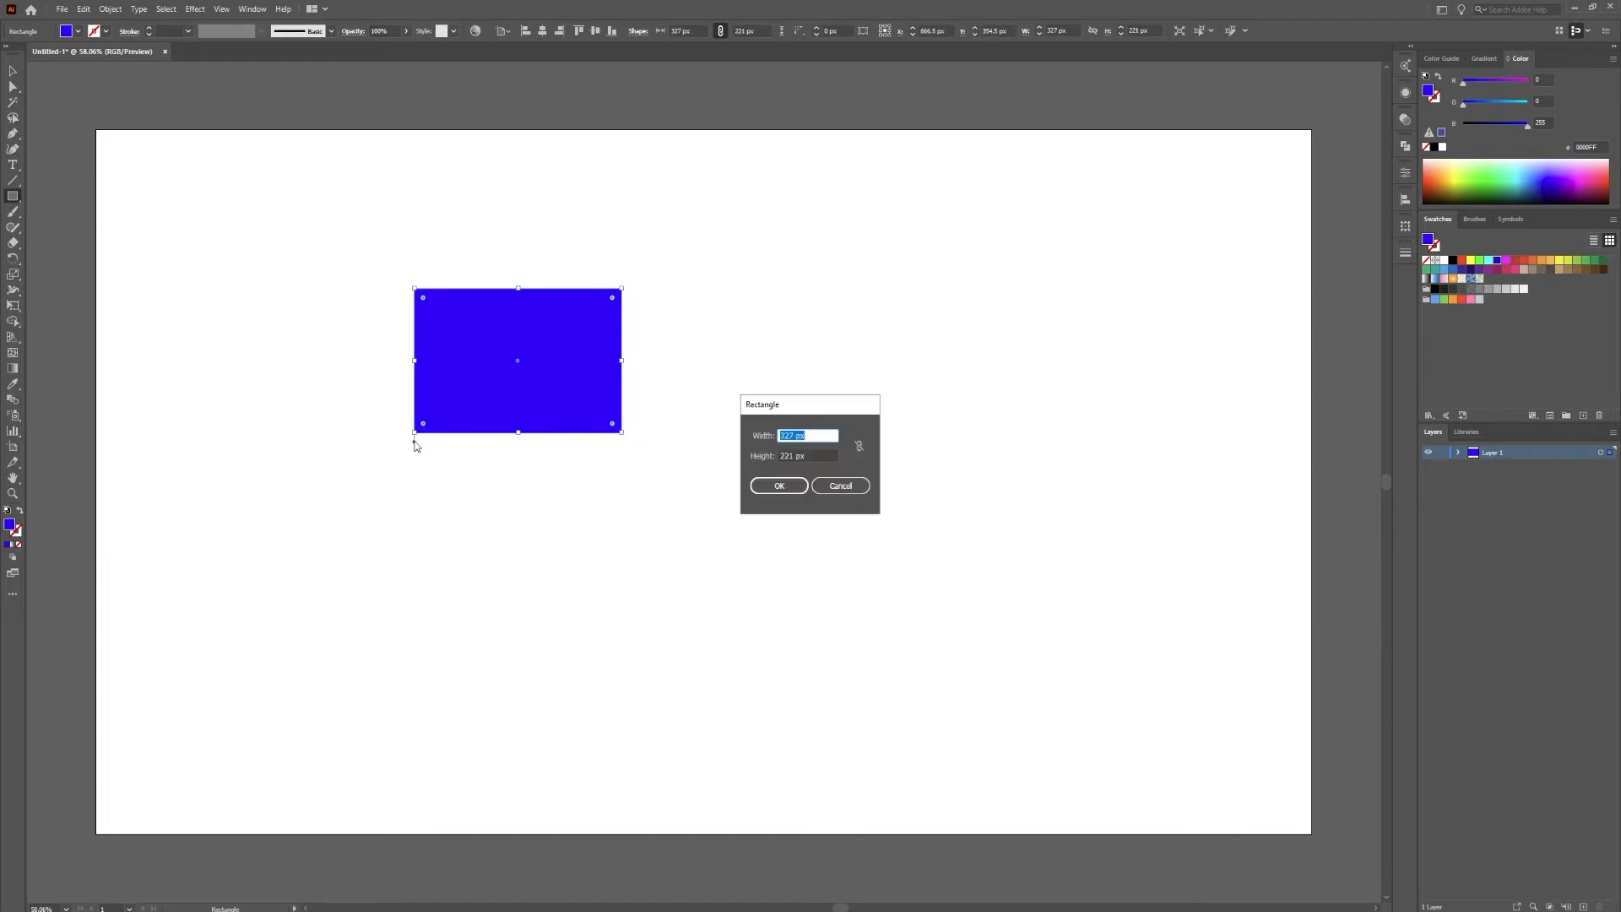
click(841, 486)
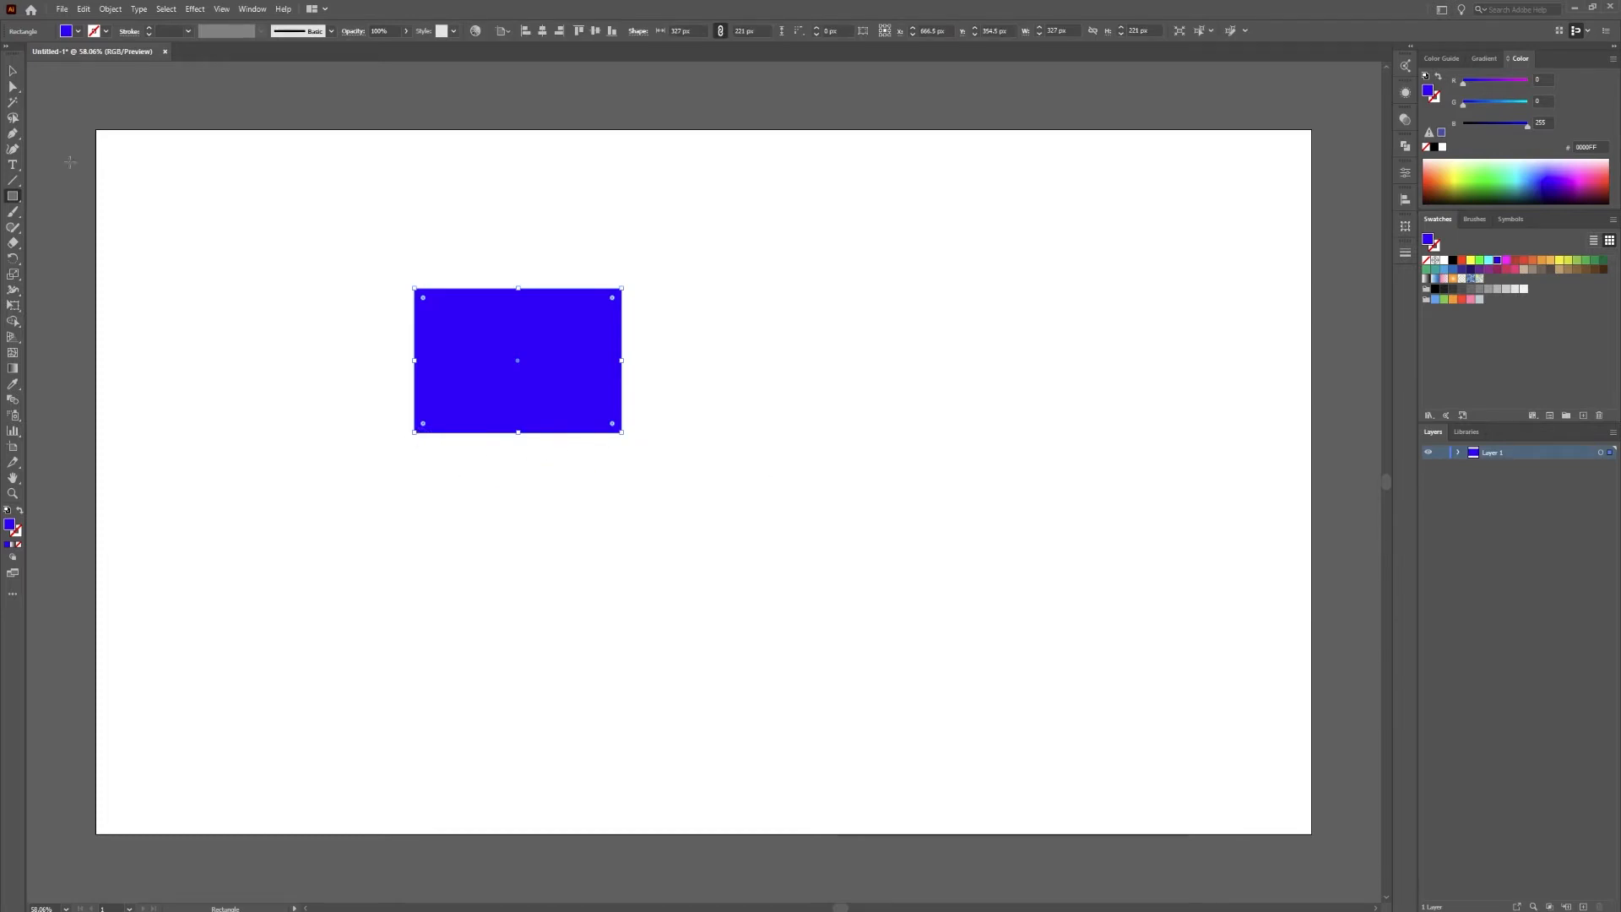
click(13, 70)
click(354, 273)
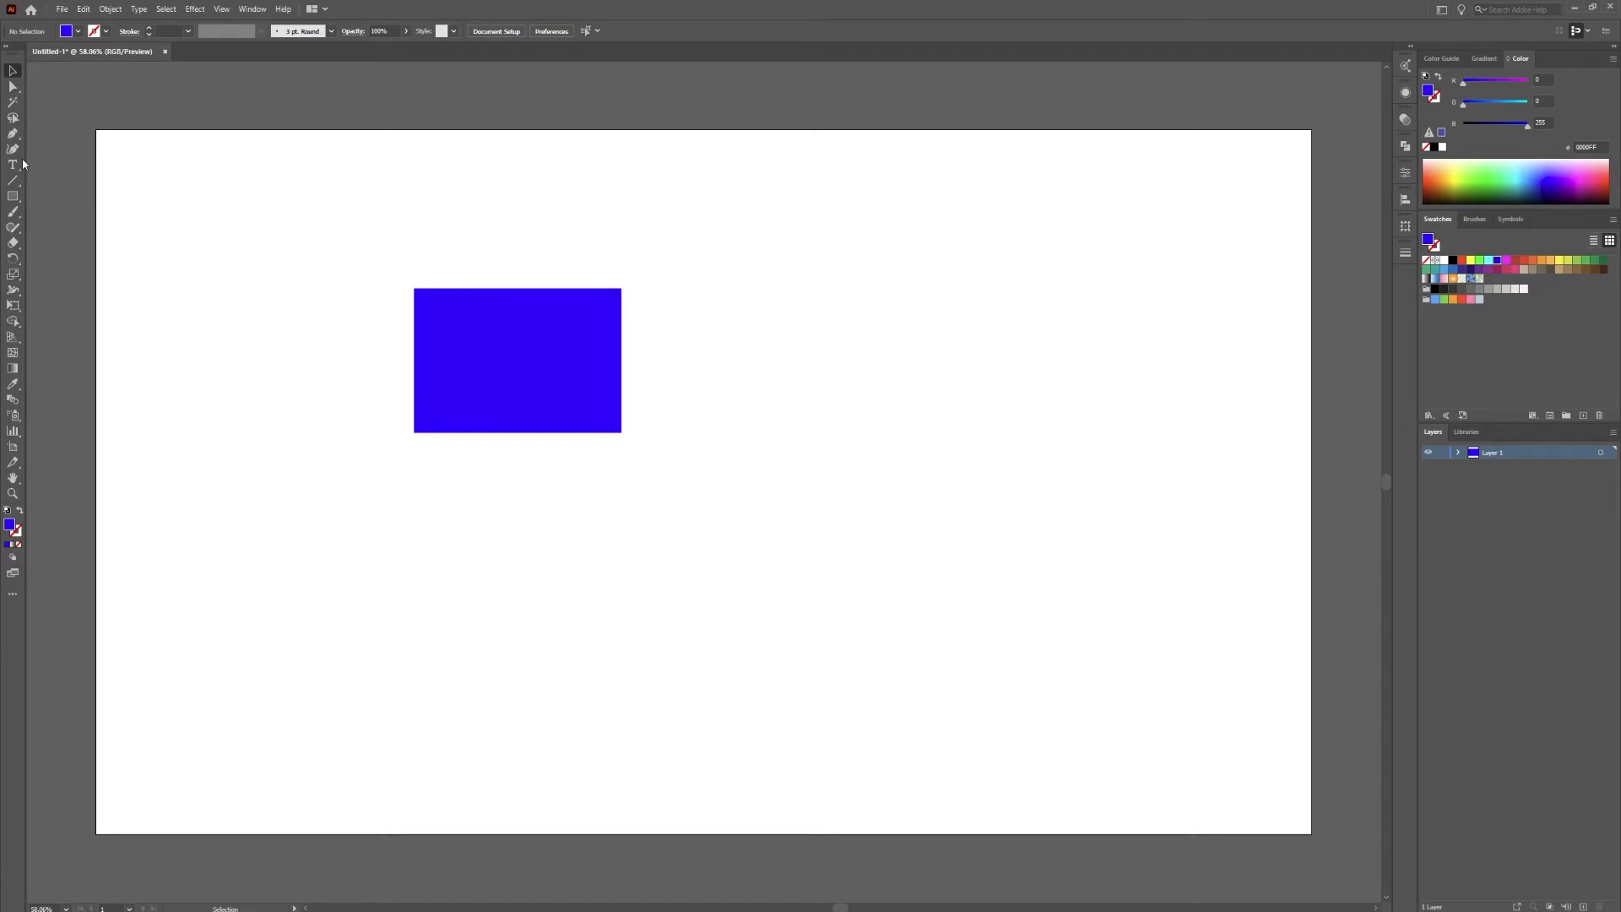
click(13, 195)
drag(414, 433, 643, 572)
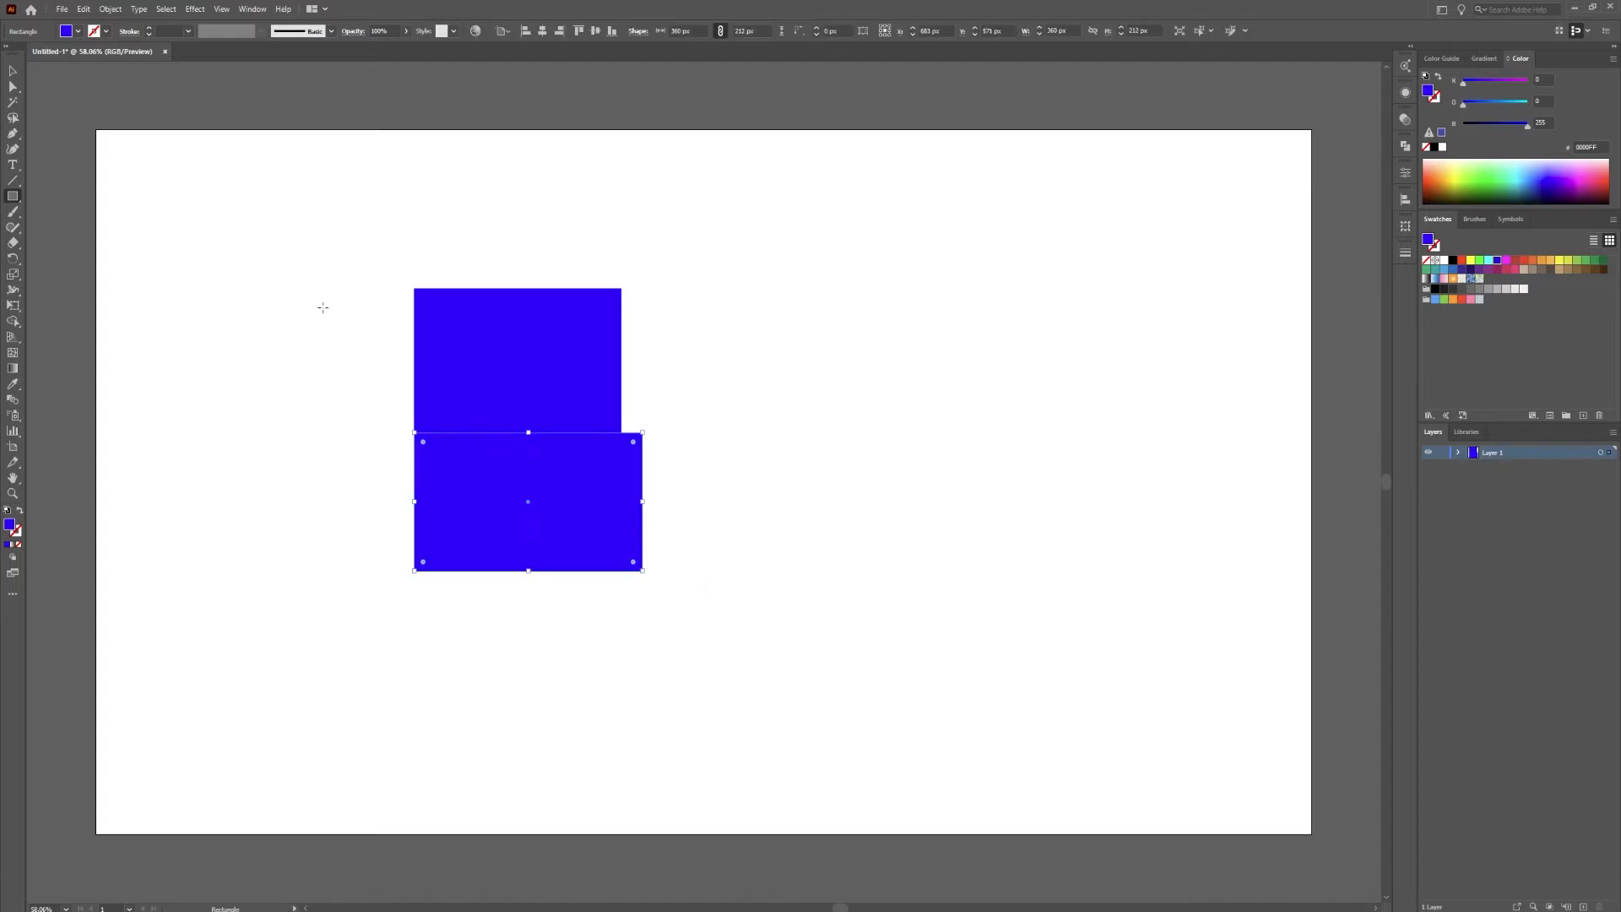
- Round the two right corners of the lower blue rectangle to a radius of about 70 px
click(12, 87)
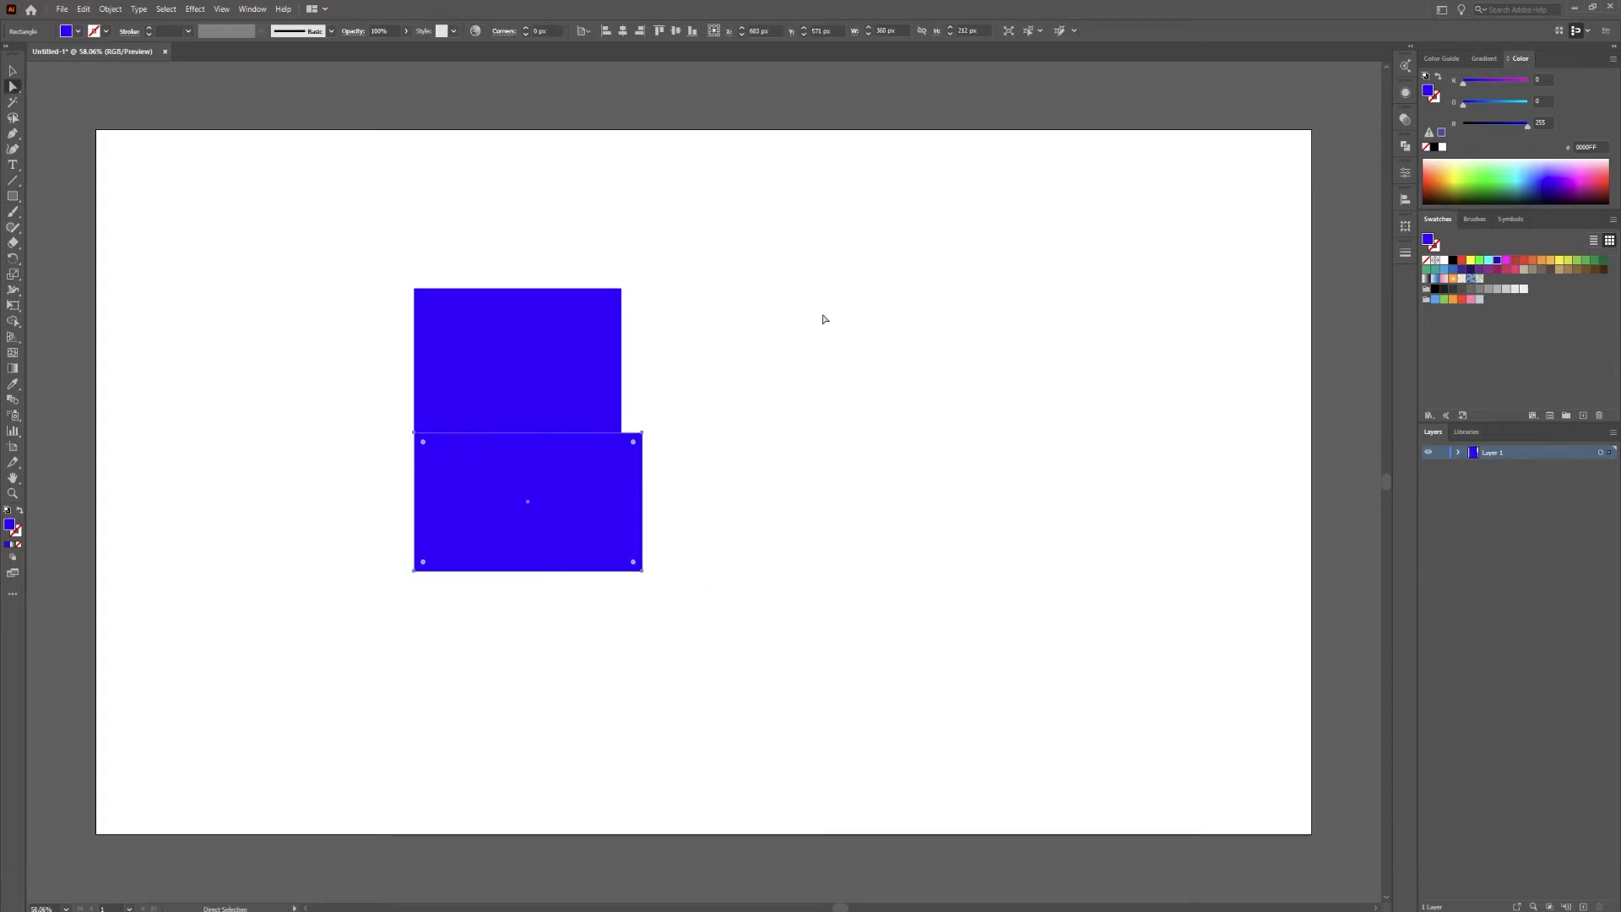
click(642, 433)
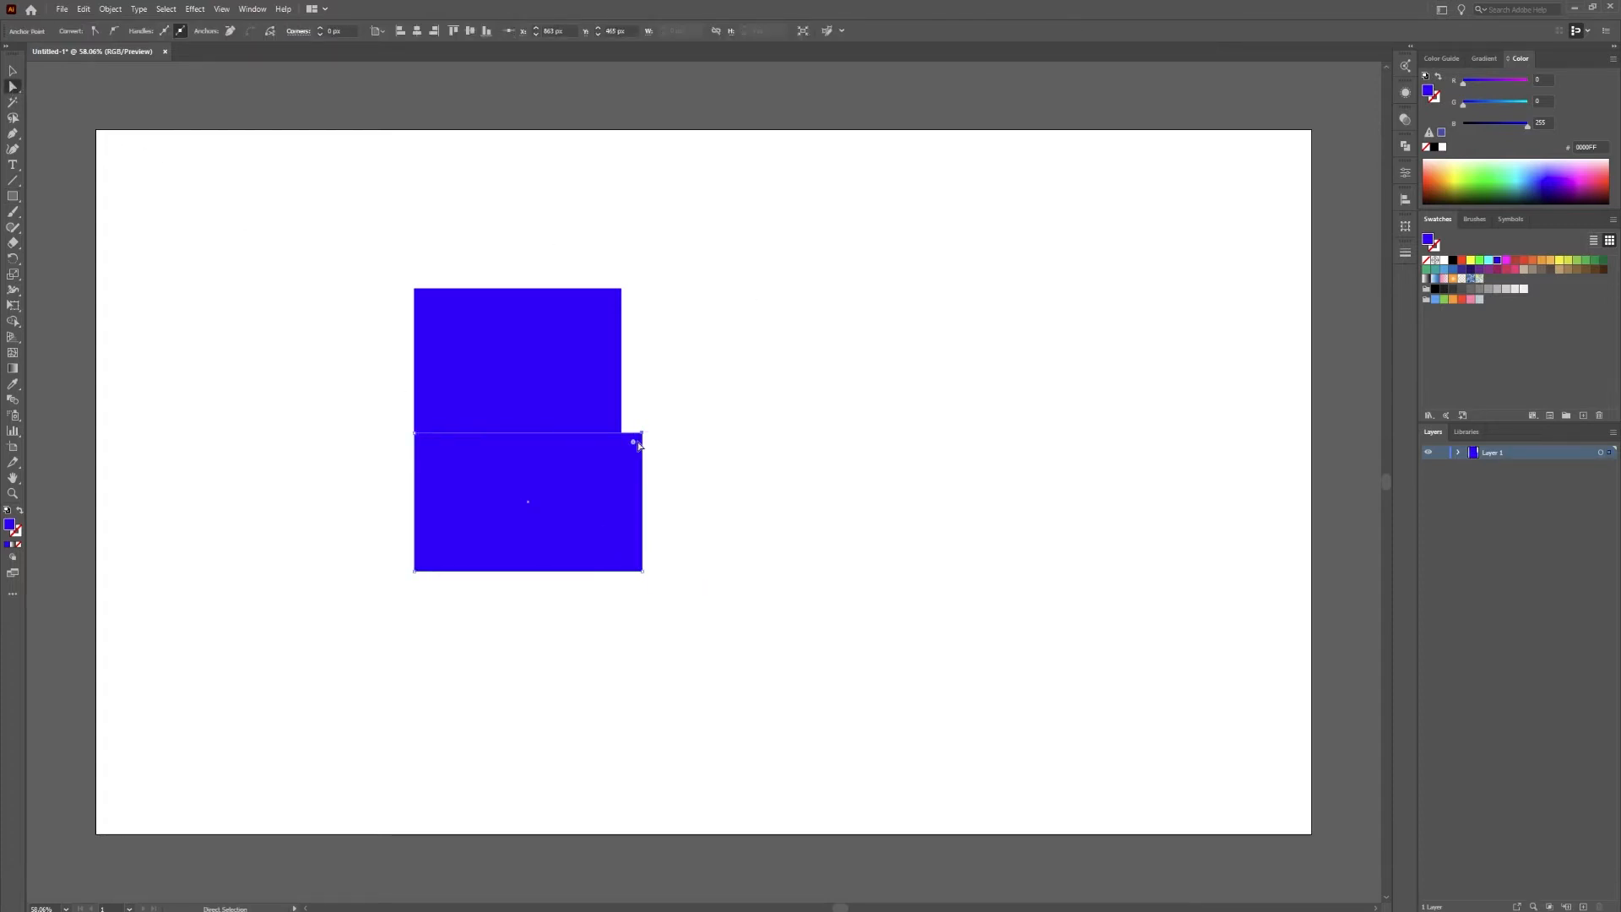
drag(634, 444, 591, 474)
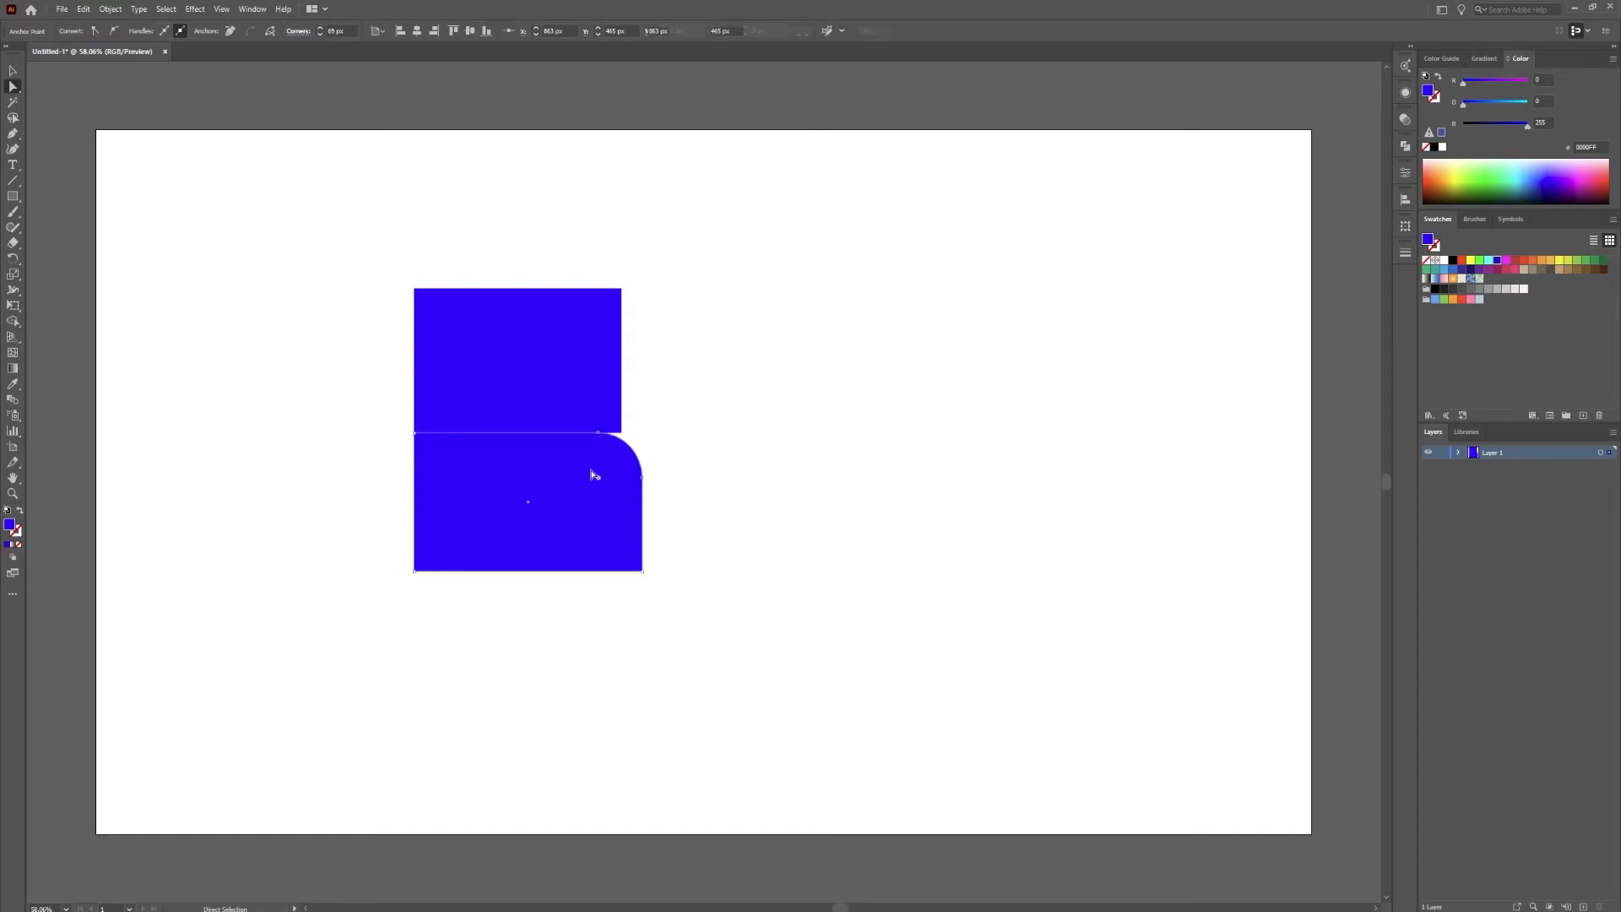
click(642, 569)
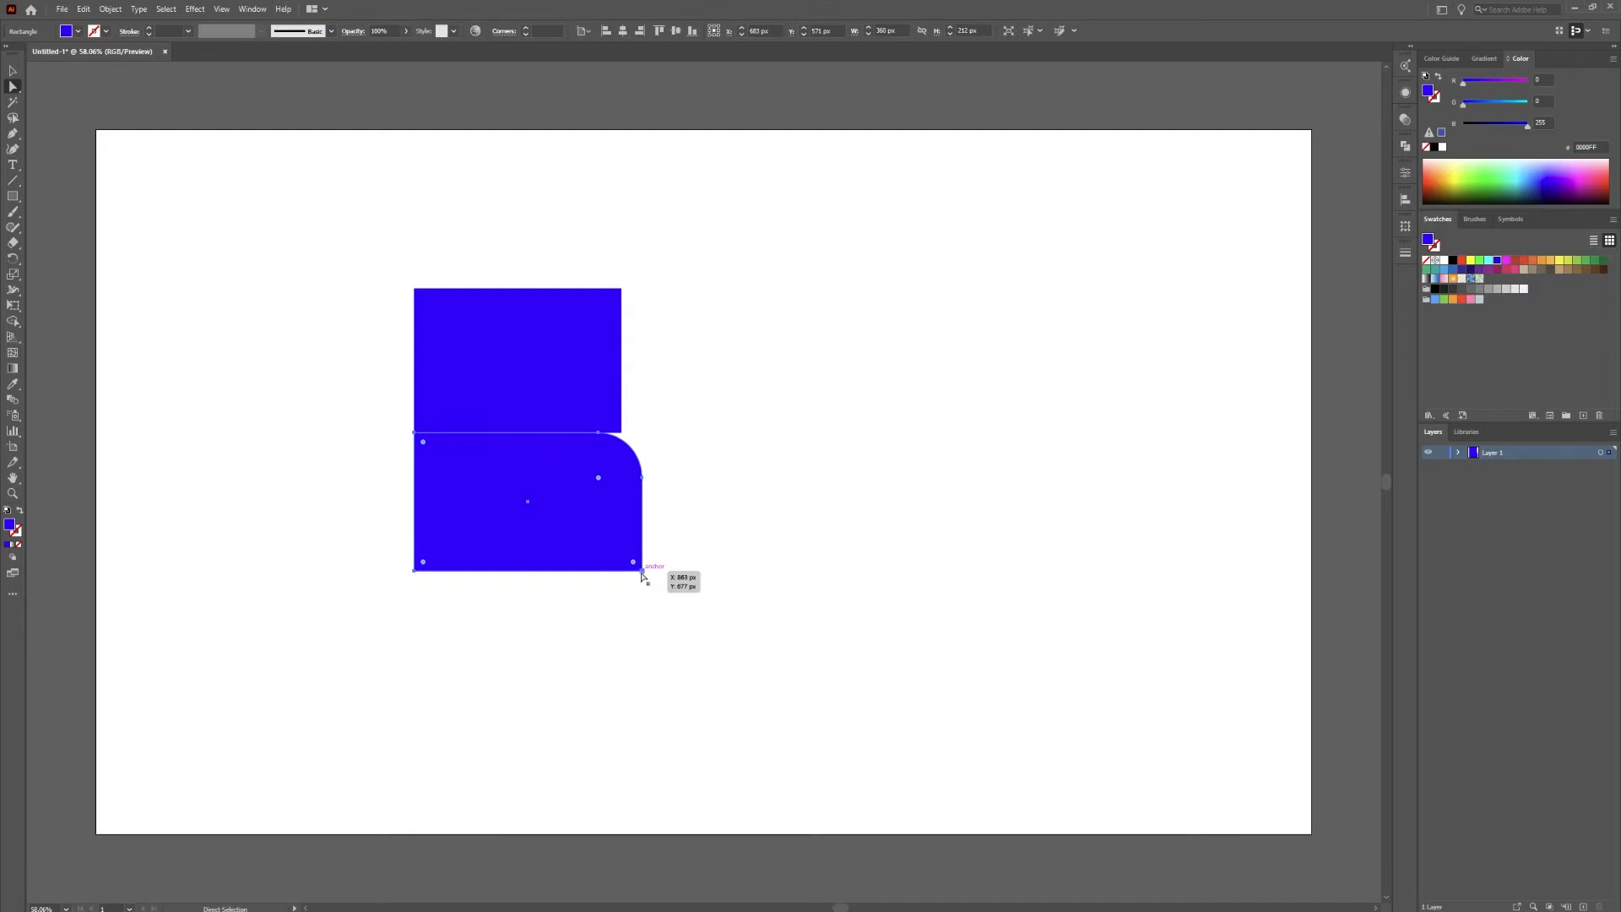
click(639, 572)
drag(633, 562, 601, 526)
- Round the two right corners of the upper blue rectangle to form the top lobe of a letter B
click(615, 342)
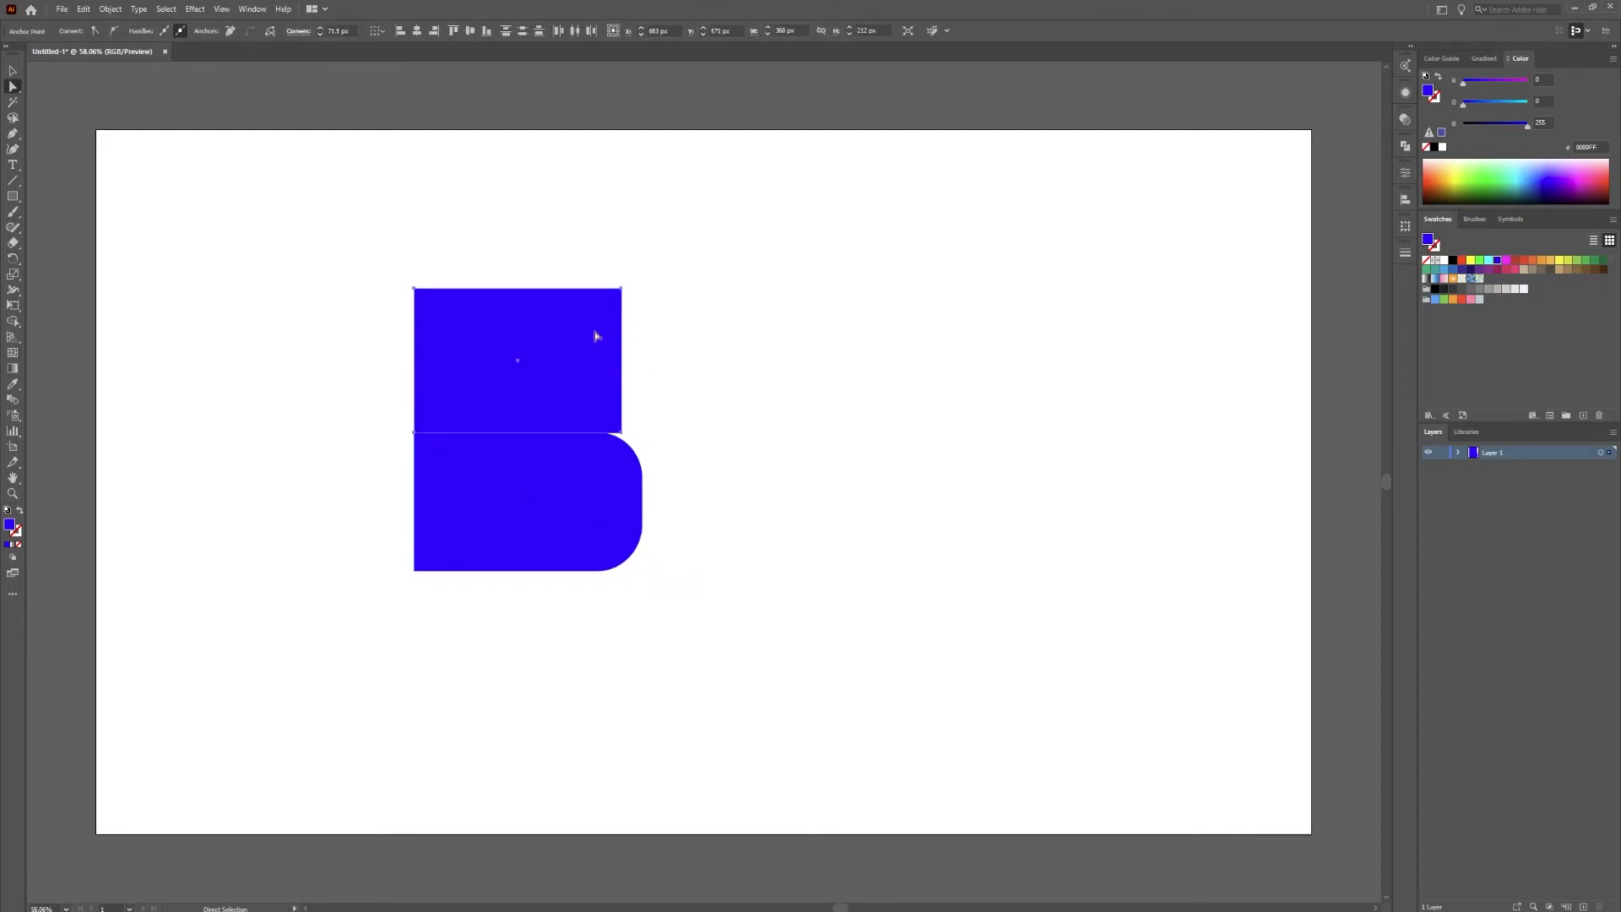
click(648, 284)
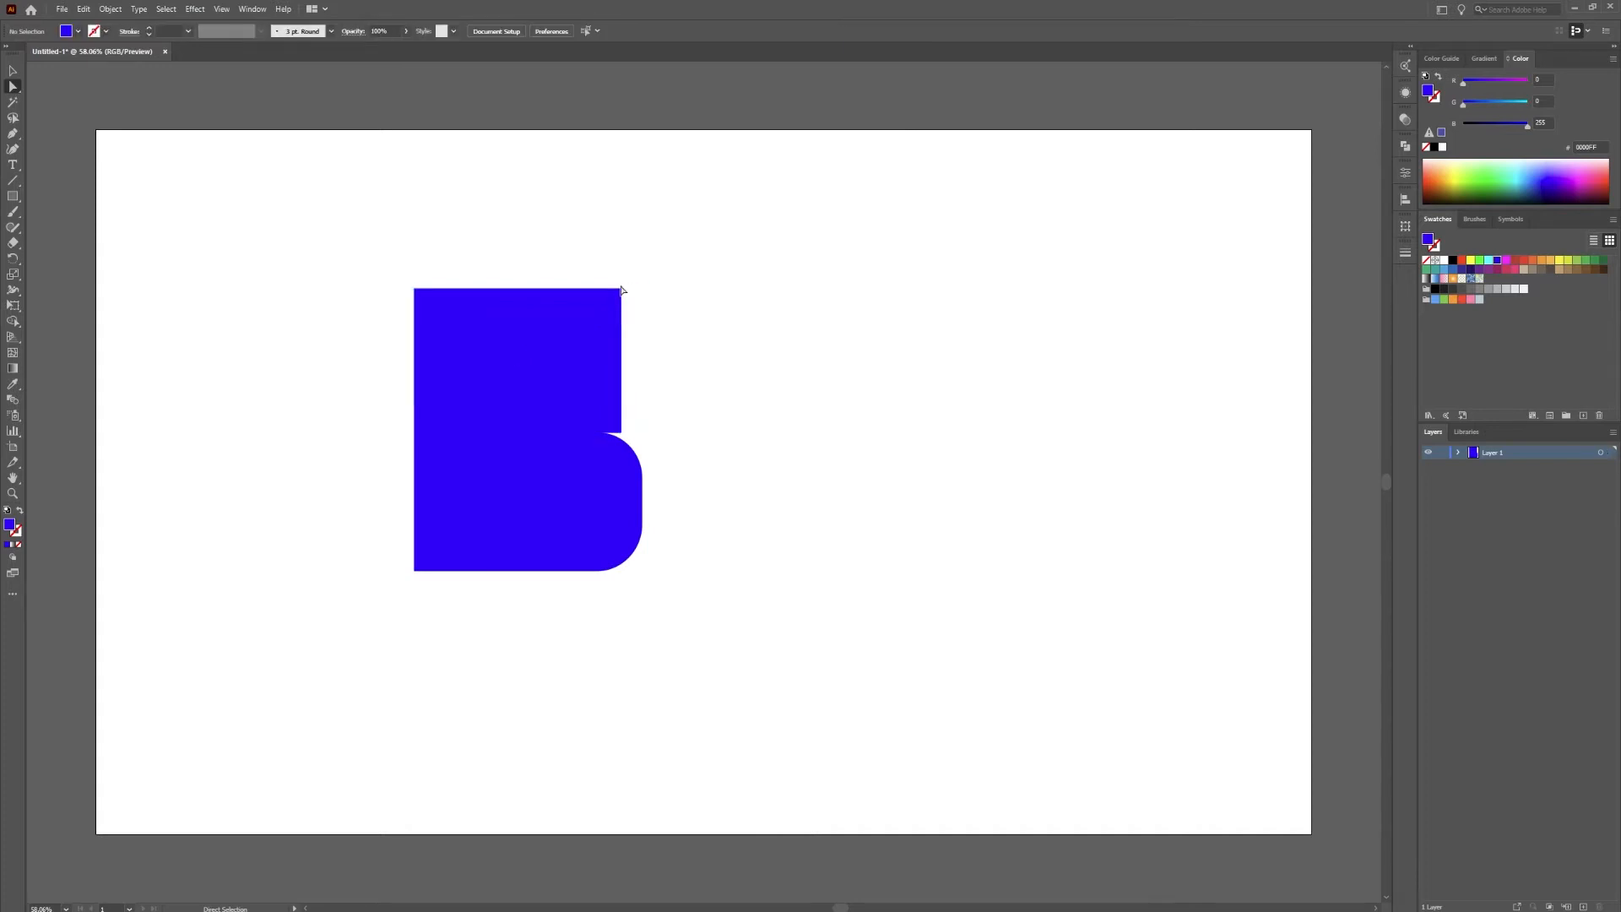
click(622, 290)
drag(614, 301, 562, 347)
click(620, 432)
drag(614, 430, 572, 379)
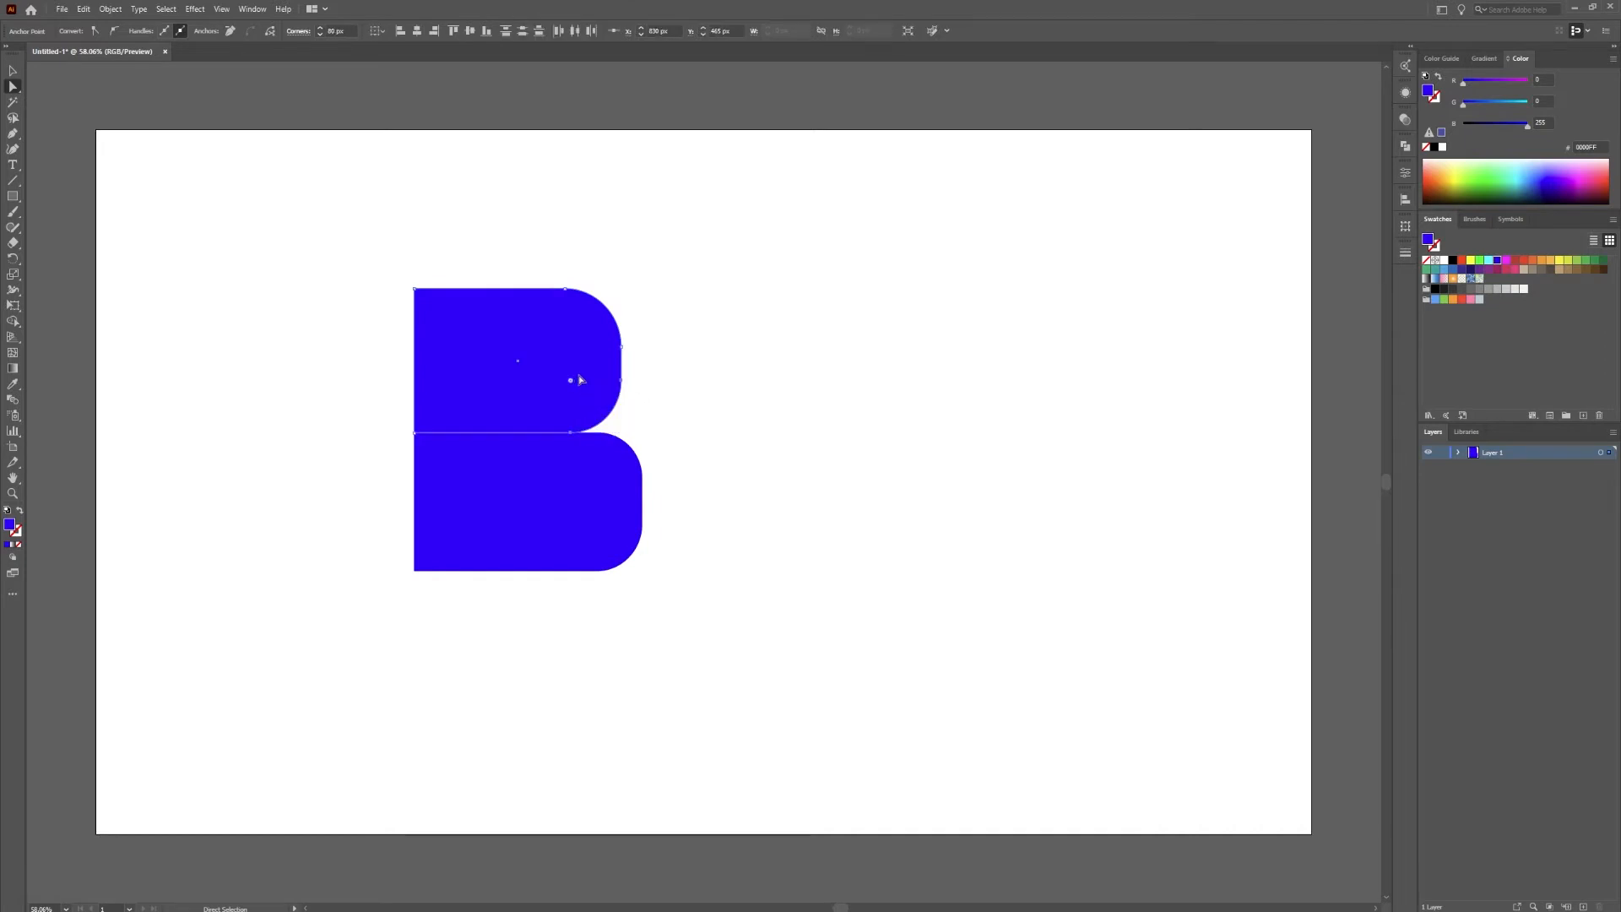
- Resize the B's upper lobe to about 277 × 169 px and narrow its lower lobe to about 316 px wide
click(537, 495)
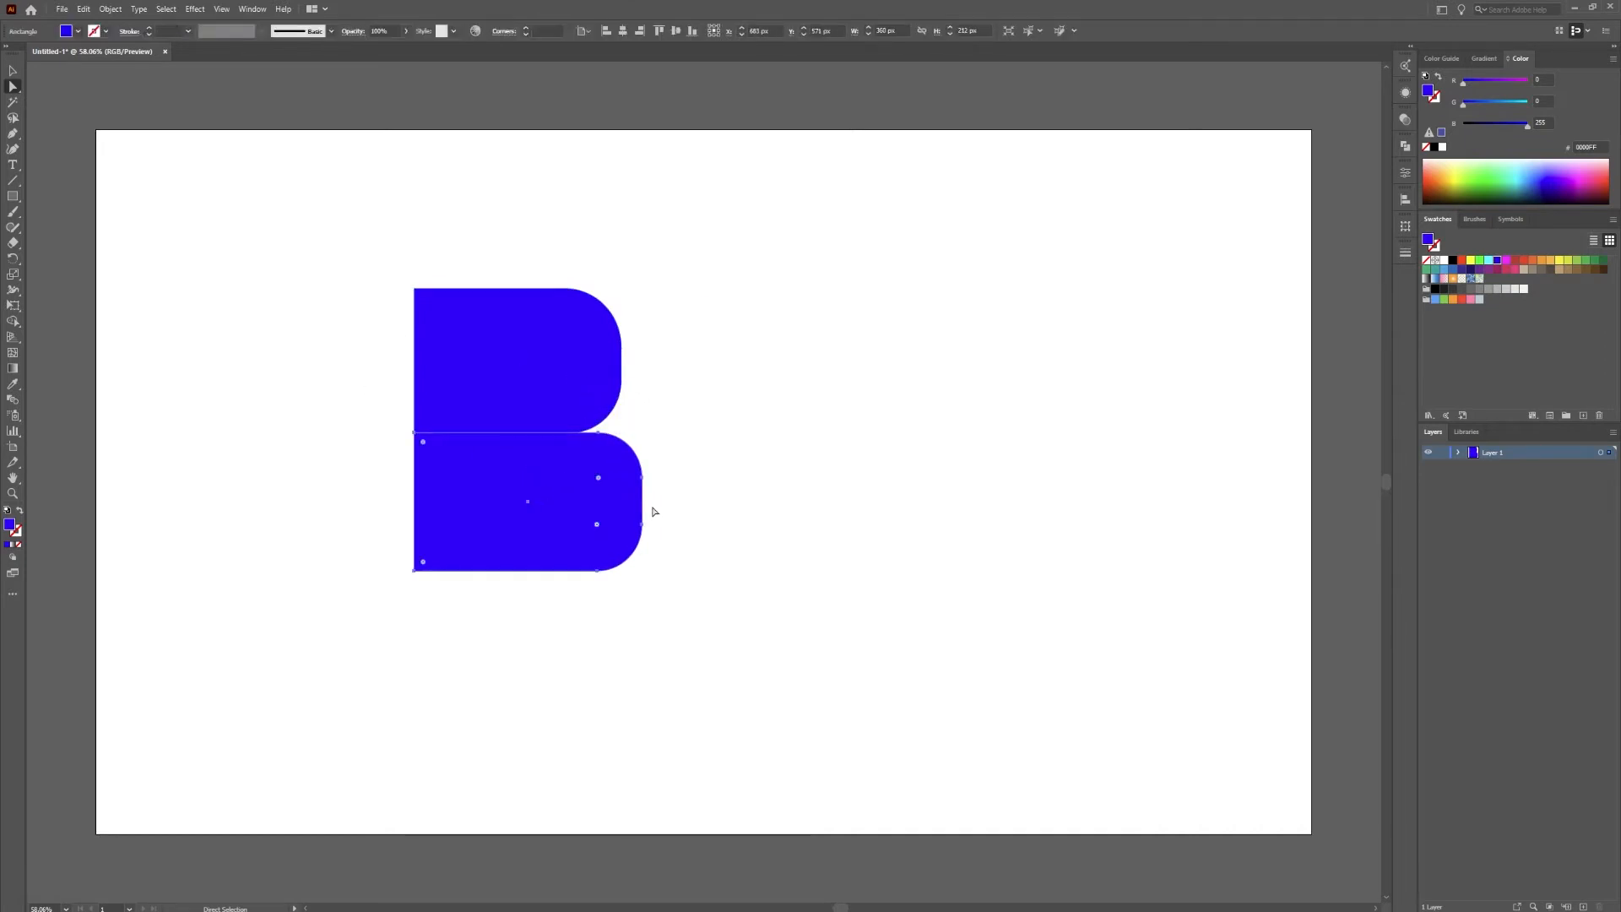
click(13, 70)
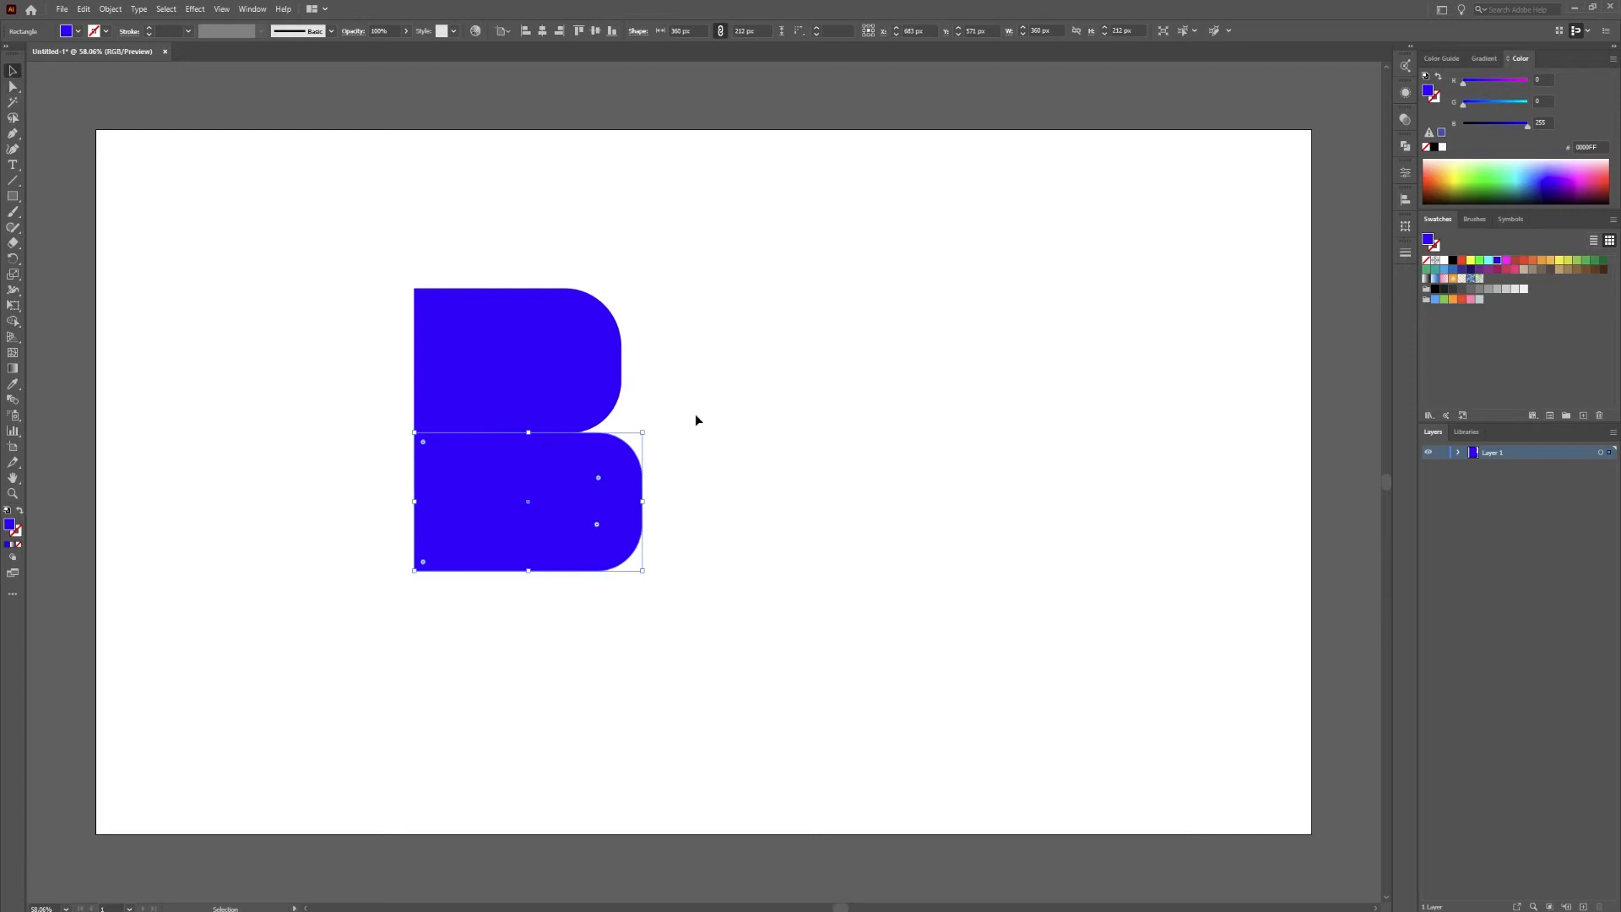
drag(646, 498, 629, 498)
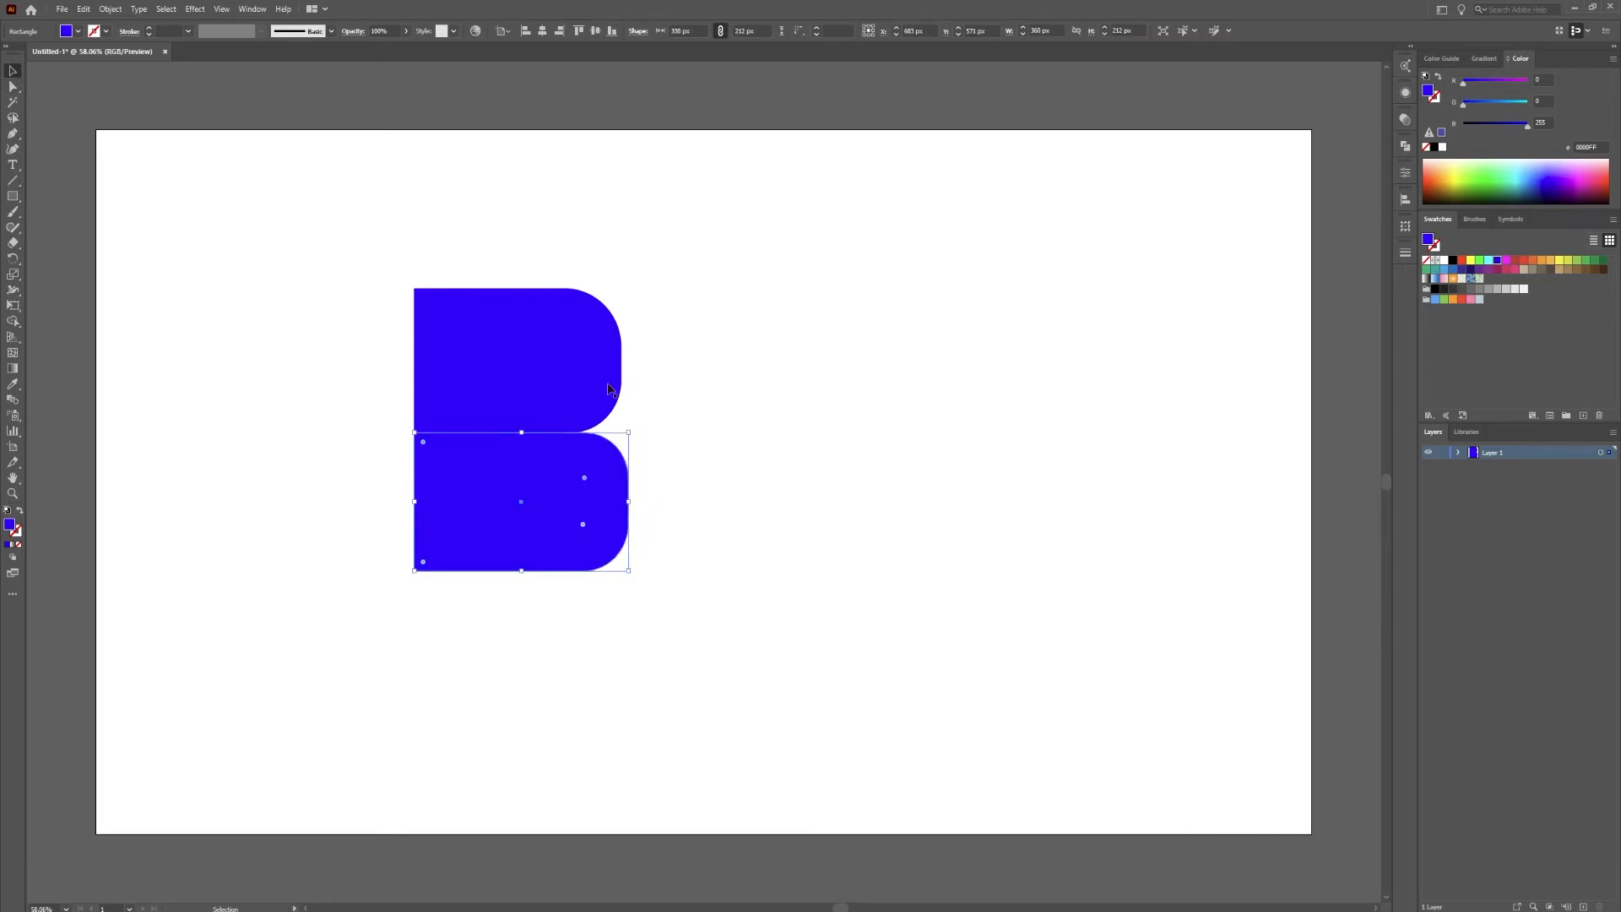
click(517, 296)
drag(518, 289, 521, 323)
drag(622, 379, 590, 384)
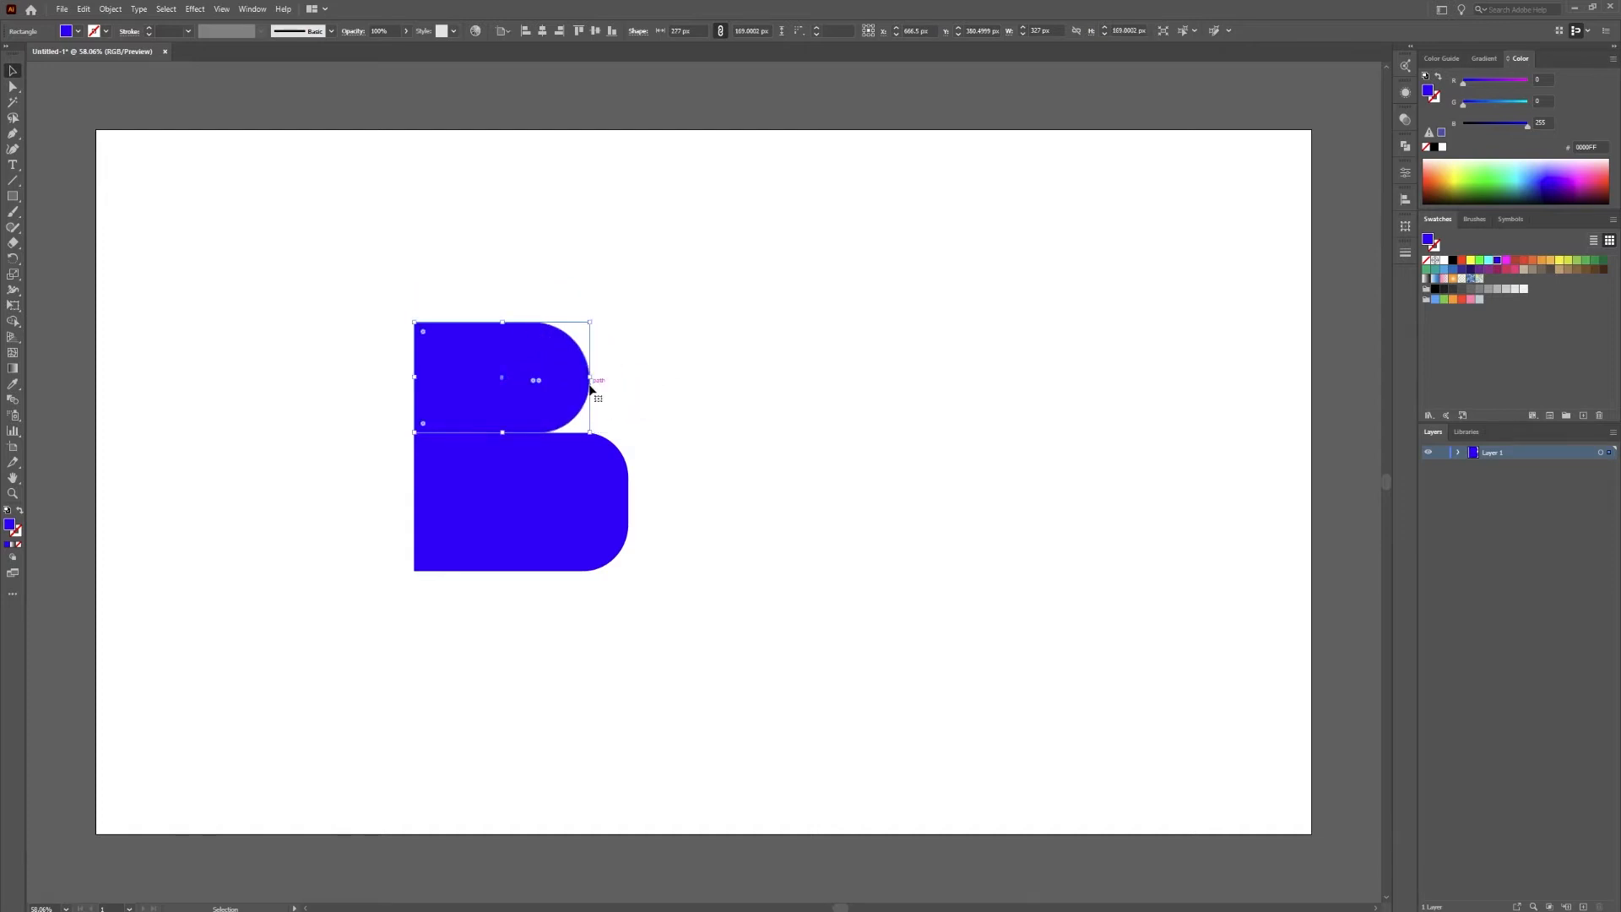
click(619, 510)
drag(628, 502, 615, 502)
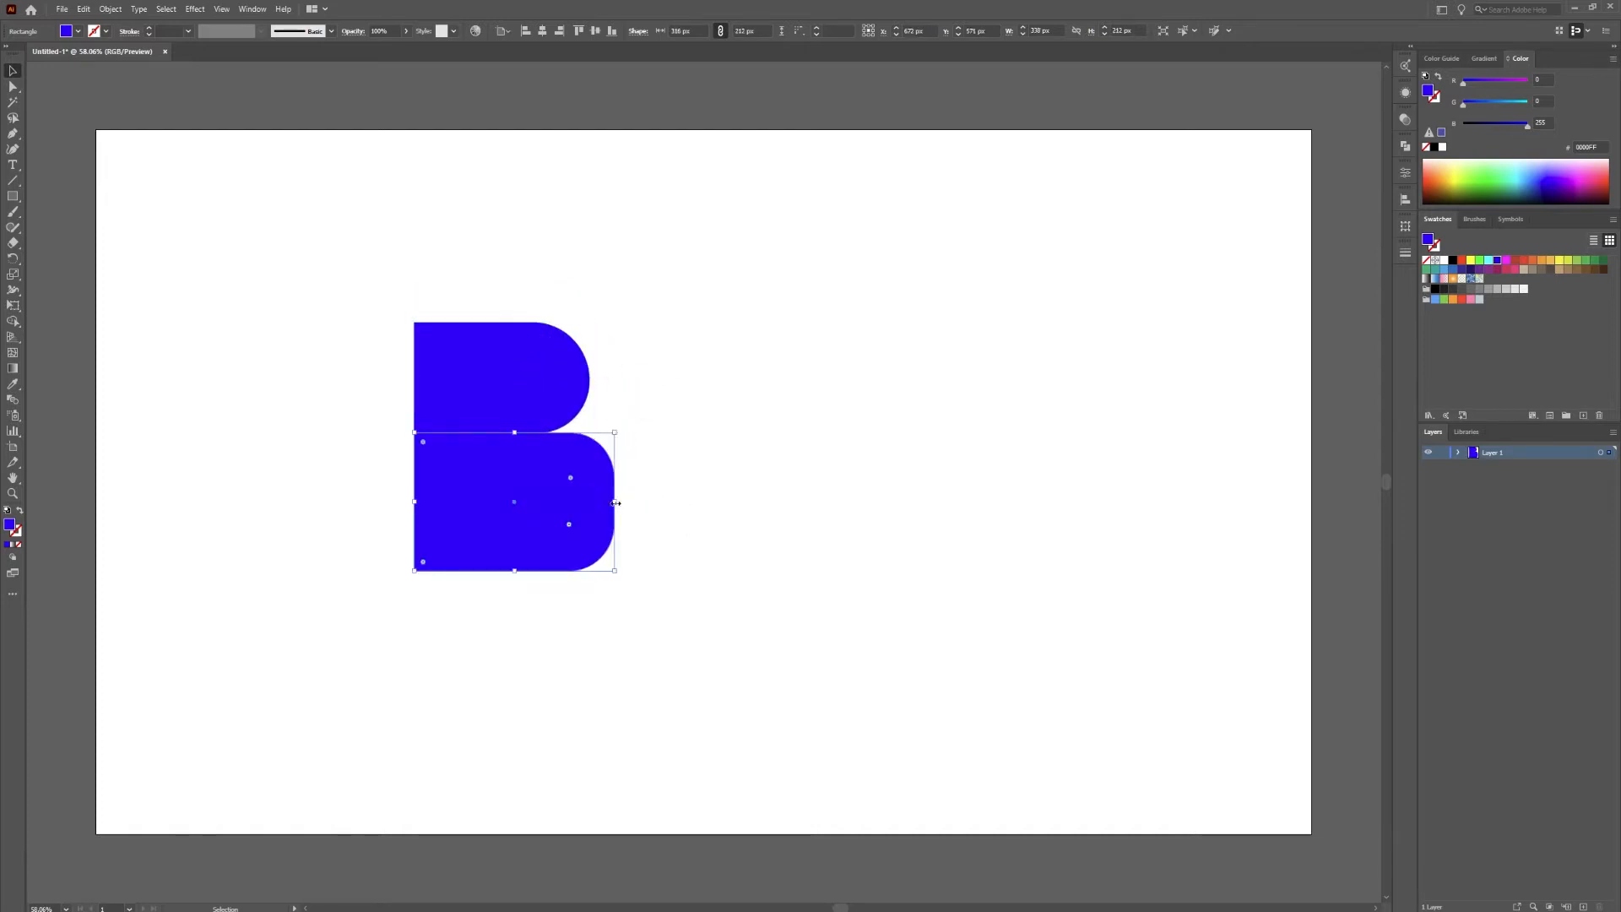
click(13, 87)
click(615, 536)
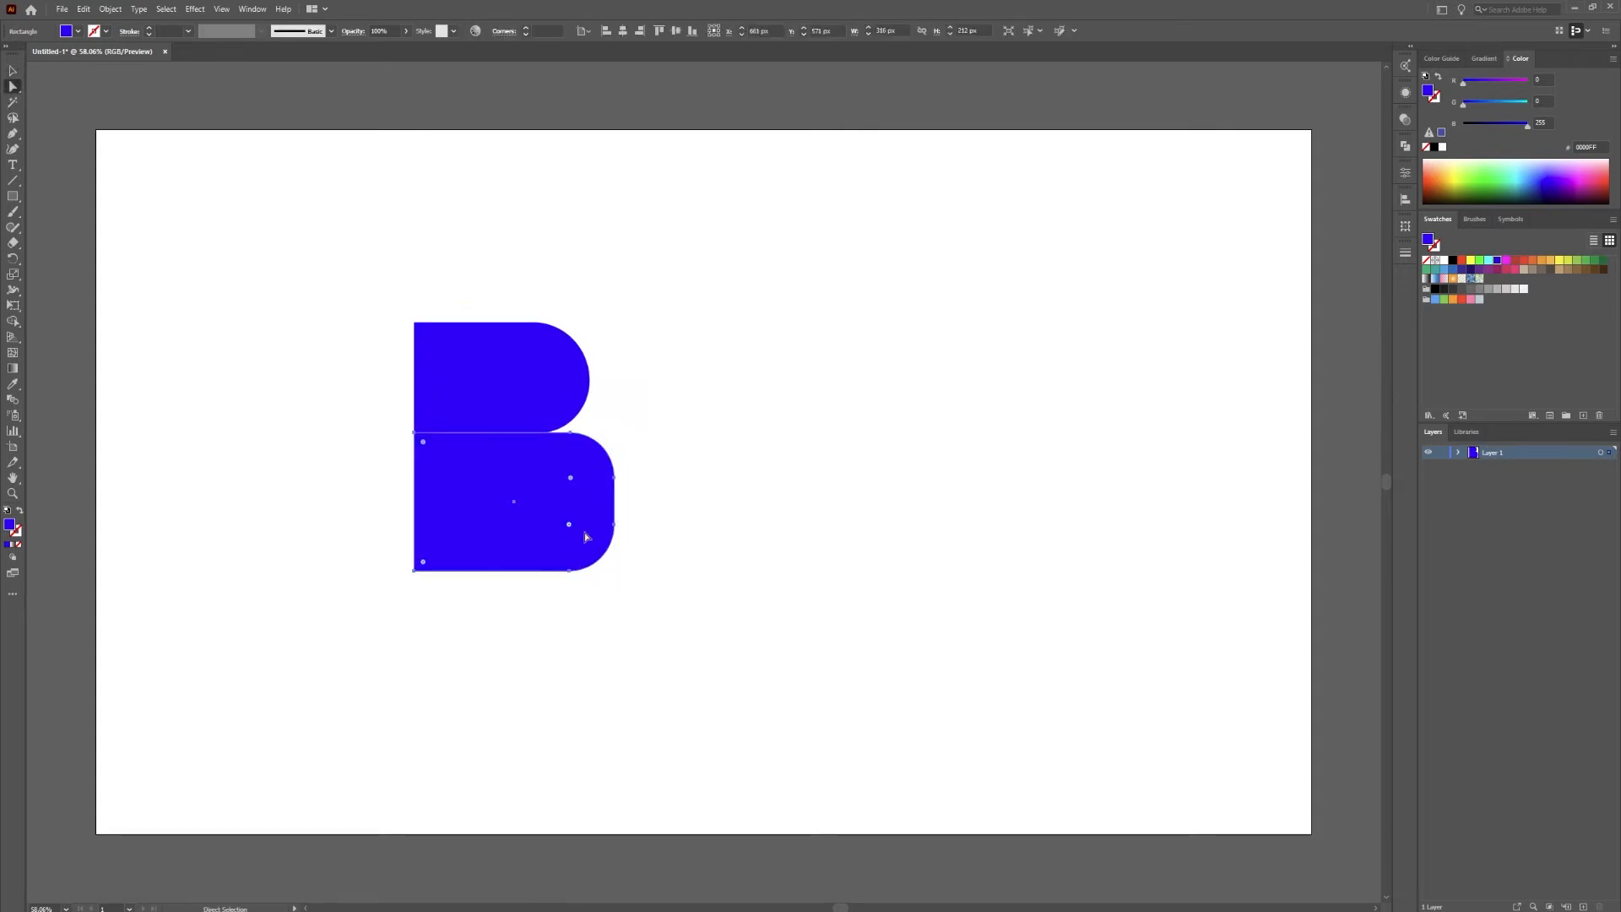
drag(557, 513, 546, 502)
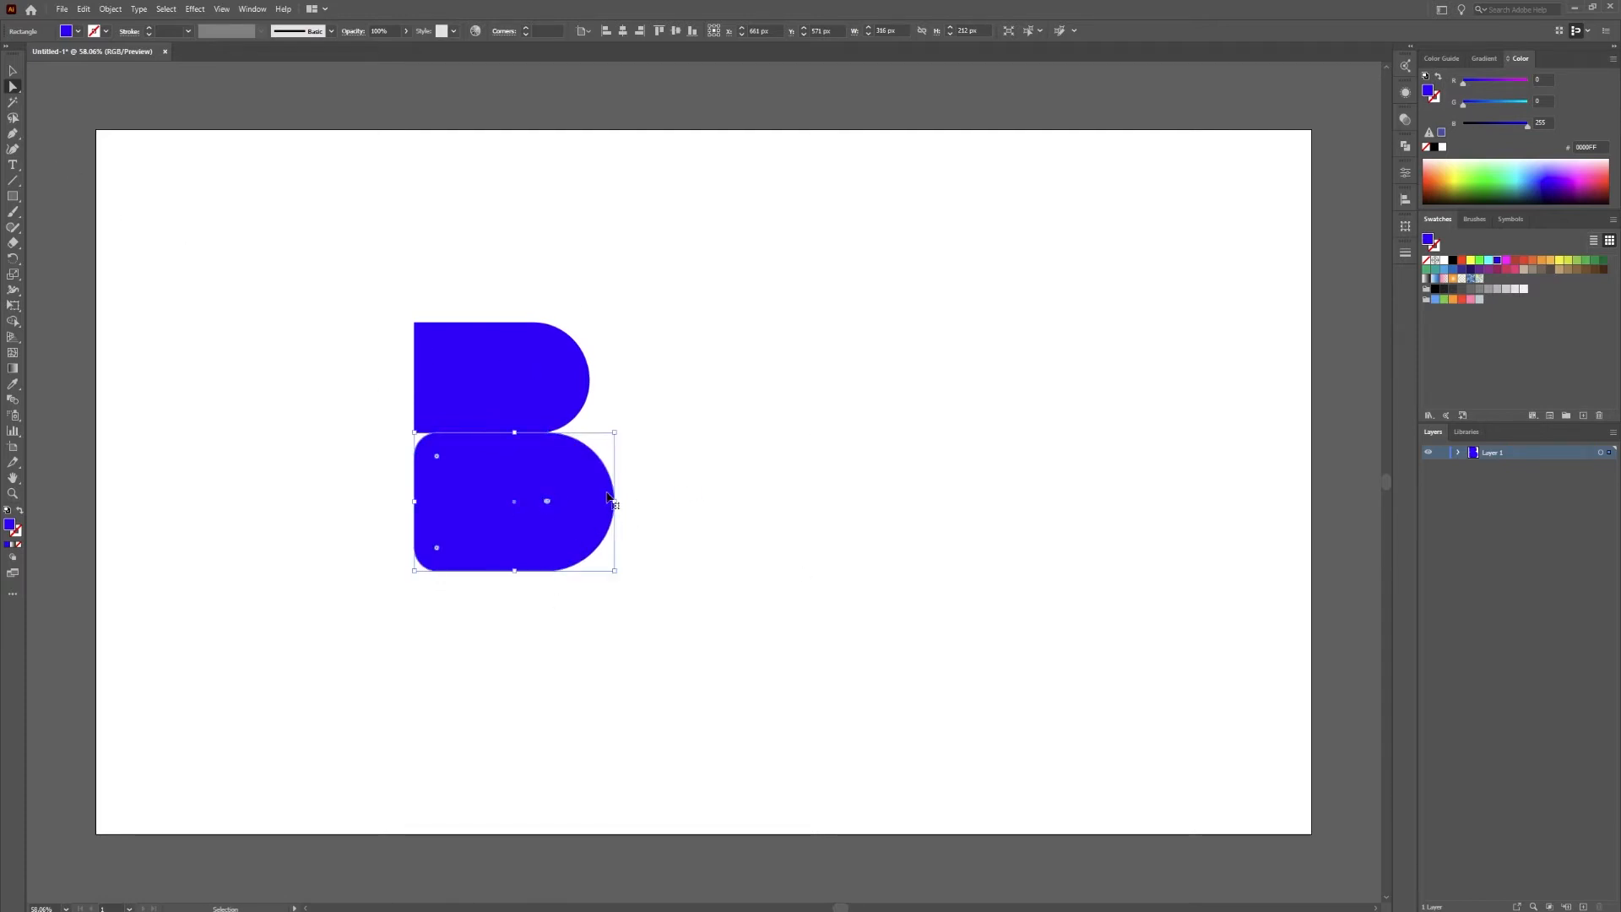
key(ctrl+z)
- Round only the lower lobe's two right corners fully, so its right side forms a semicircle
click(681, 511)
drag(652, 409, 589, 583)
drag(569, 524, 532, 505)
click(662, 430)
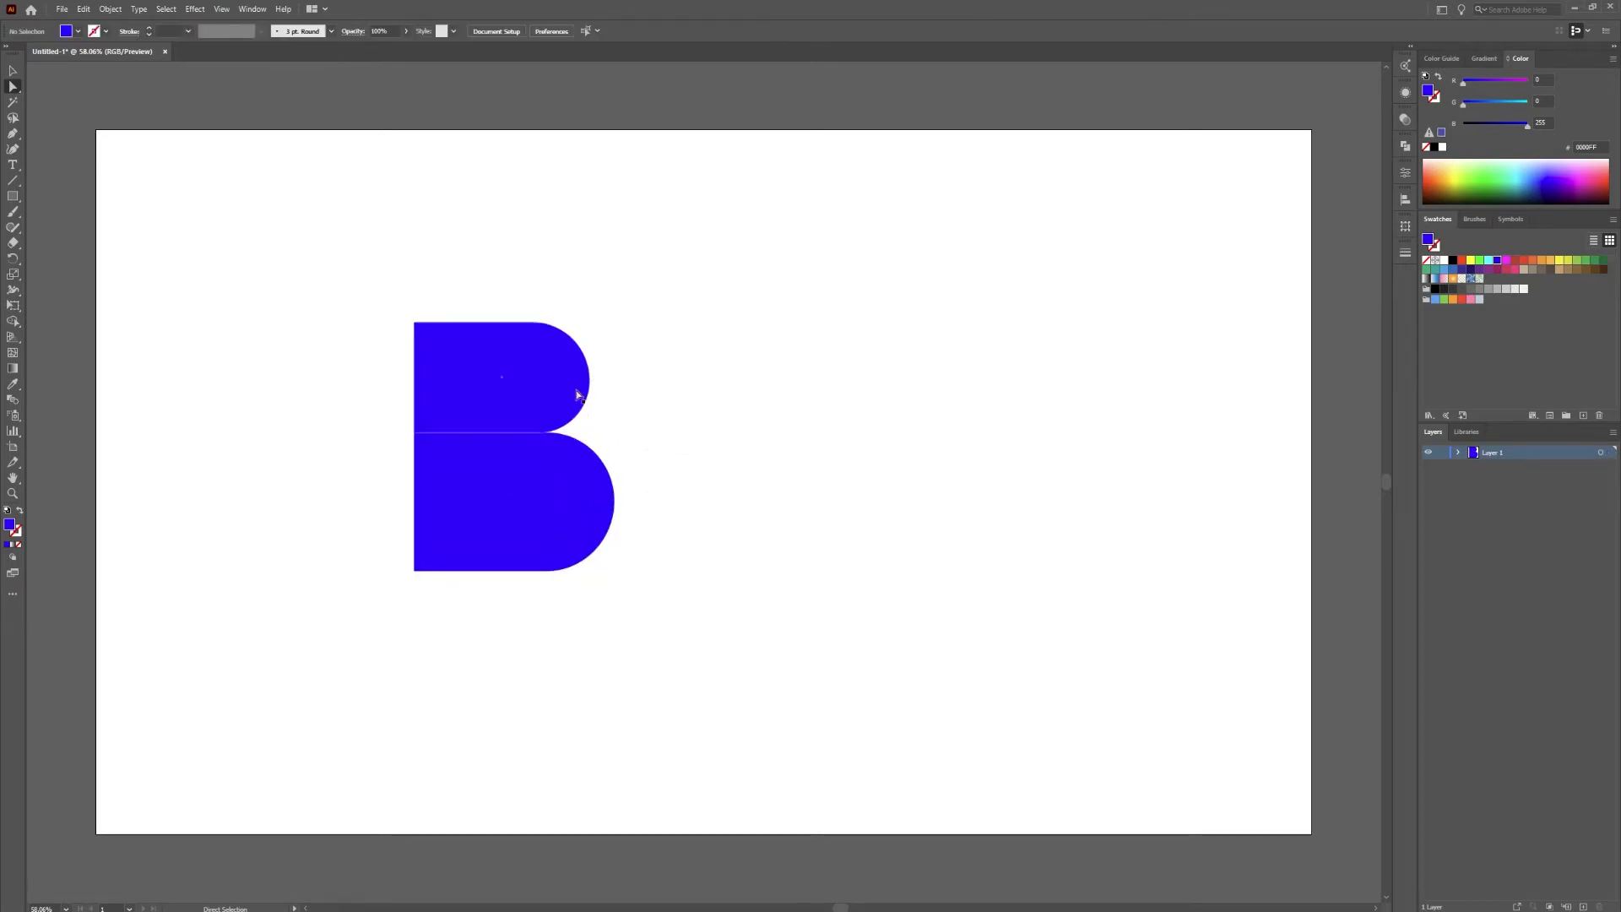
- Draw two black rectangles as the B's counters, about 195 × 104 px in the upper lobe and 224 × 148 px in the lower
click(12, 195)
click(1452, 261)
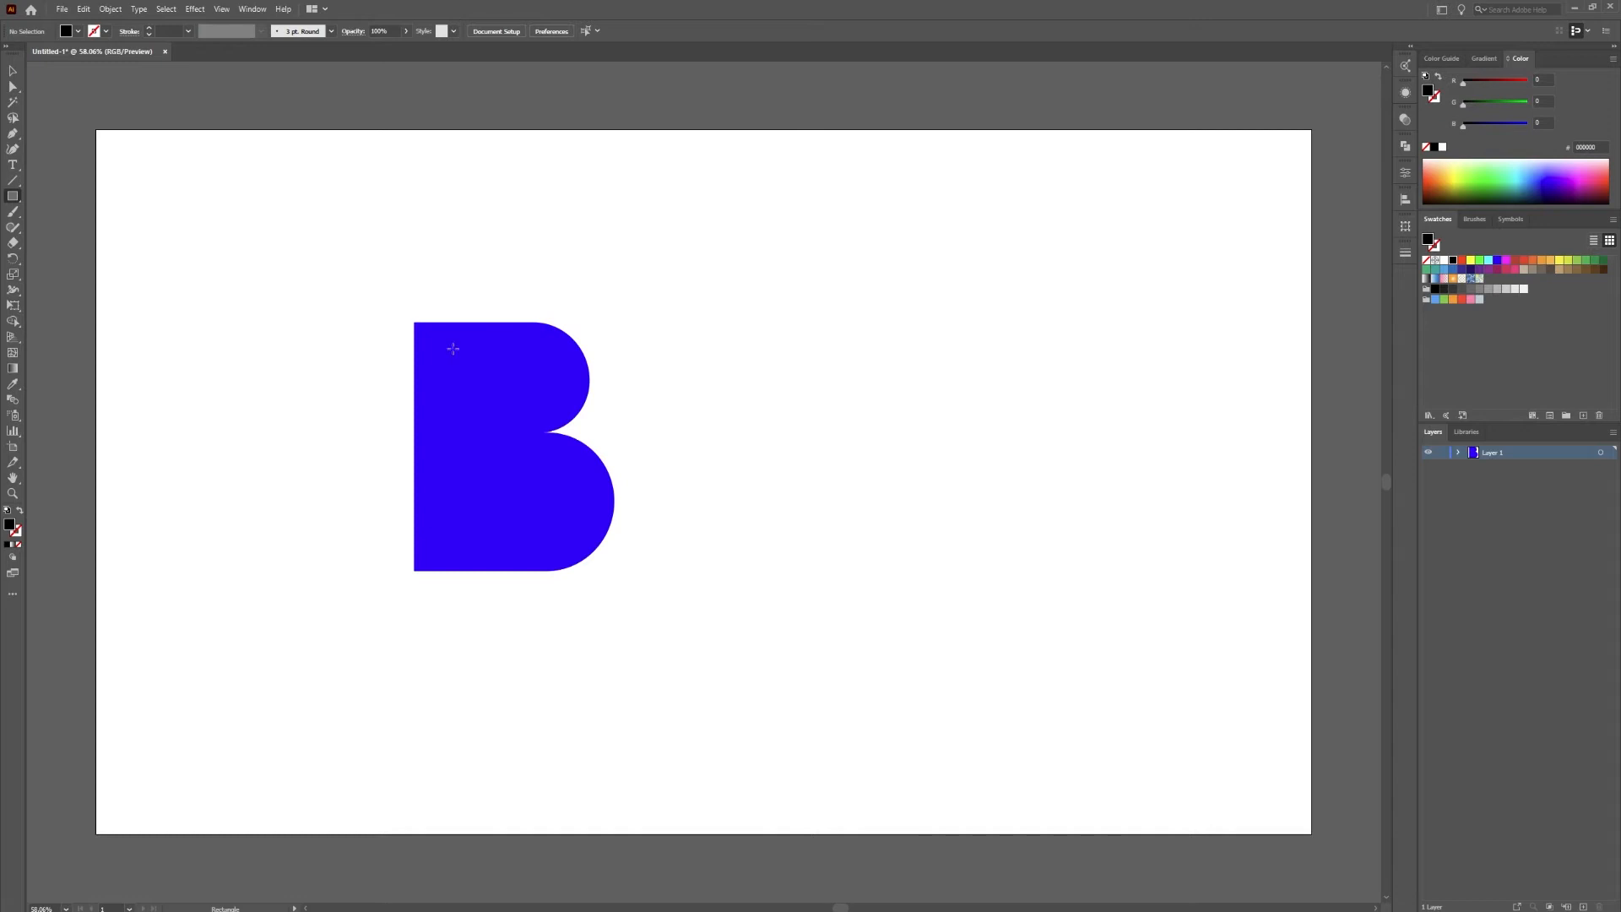
drag(434, 345, 559, 412)
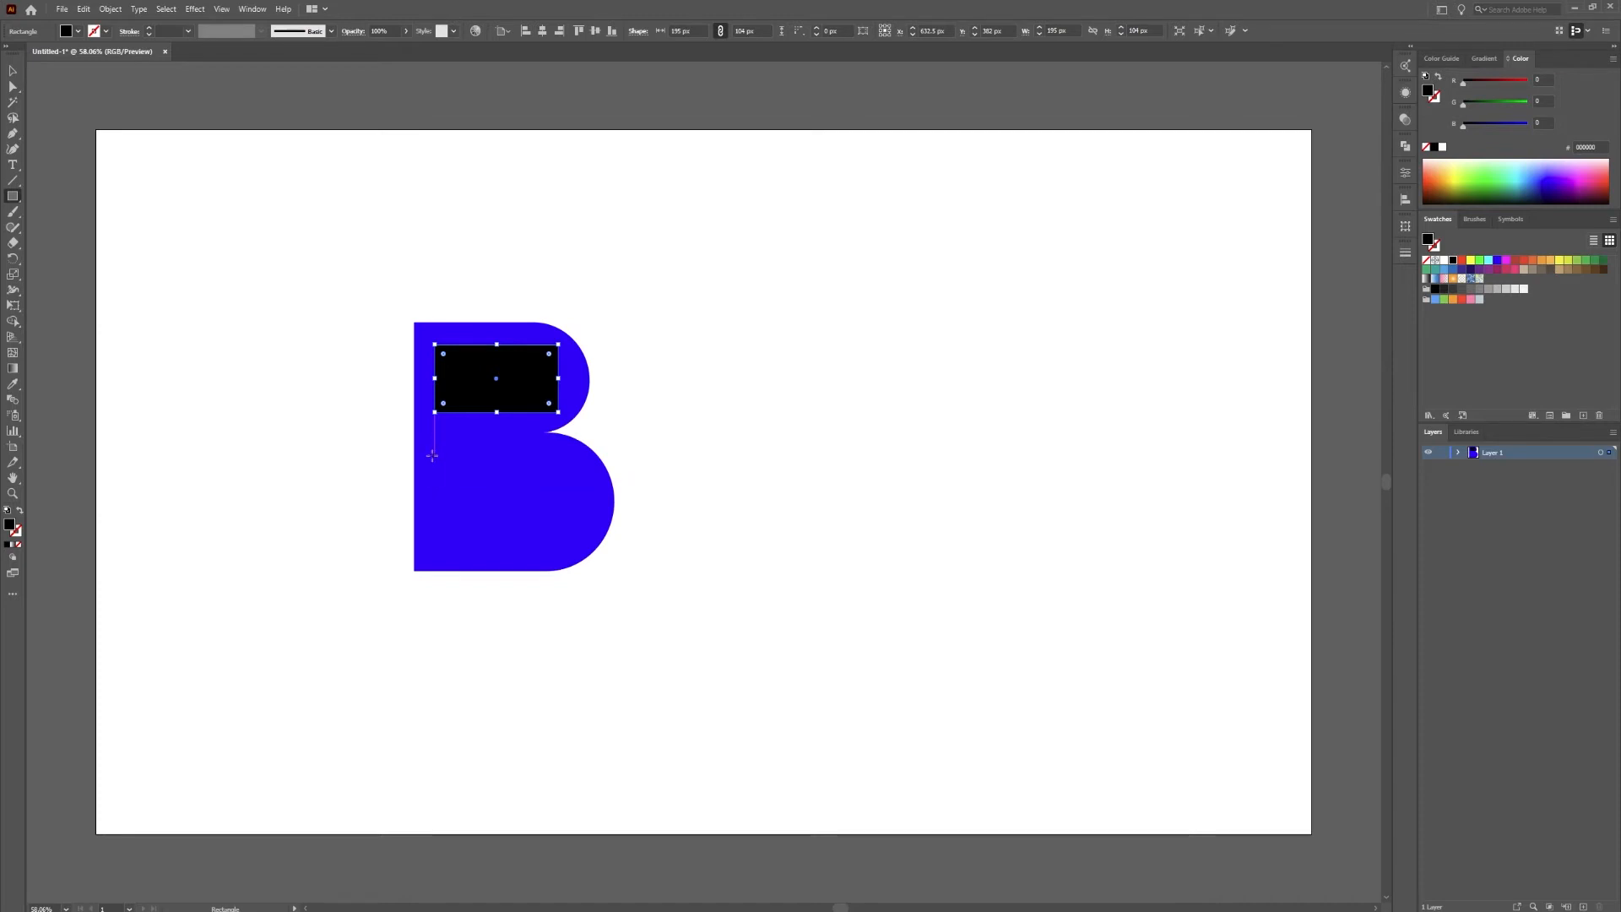
mouse_move(435, 455)
mouse_down()
mouse_move(589, 543)
mouse_move(577, 549)
mouse_up()
- Try slightly rounding the upper right corner of the lower black rectangle
key(a)
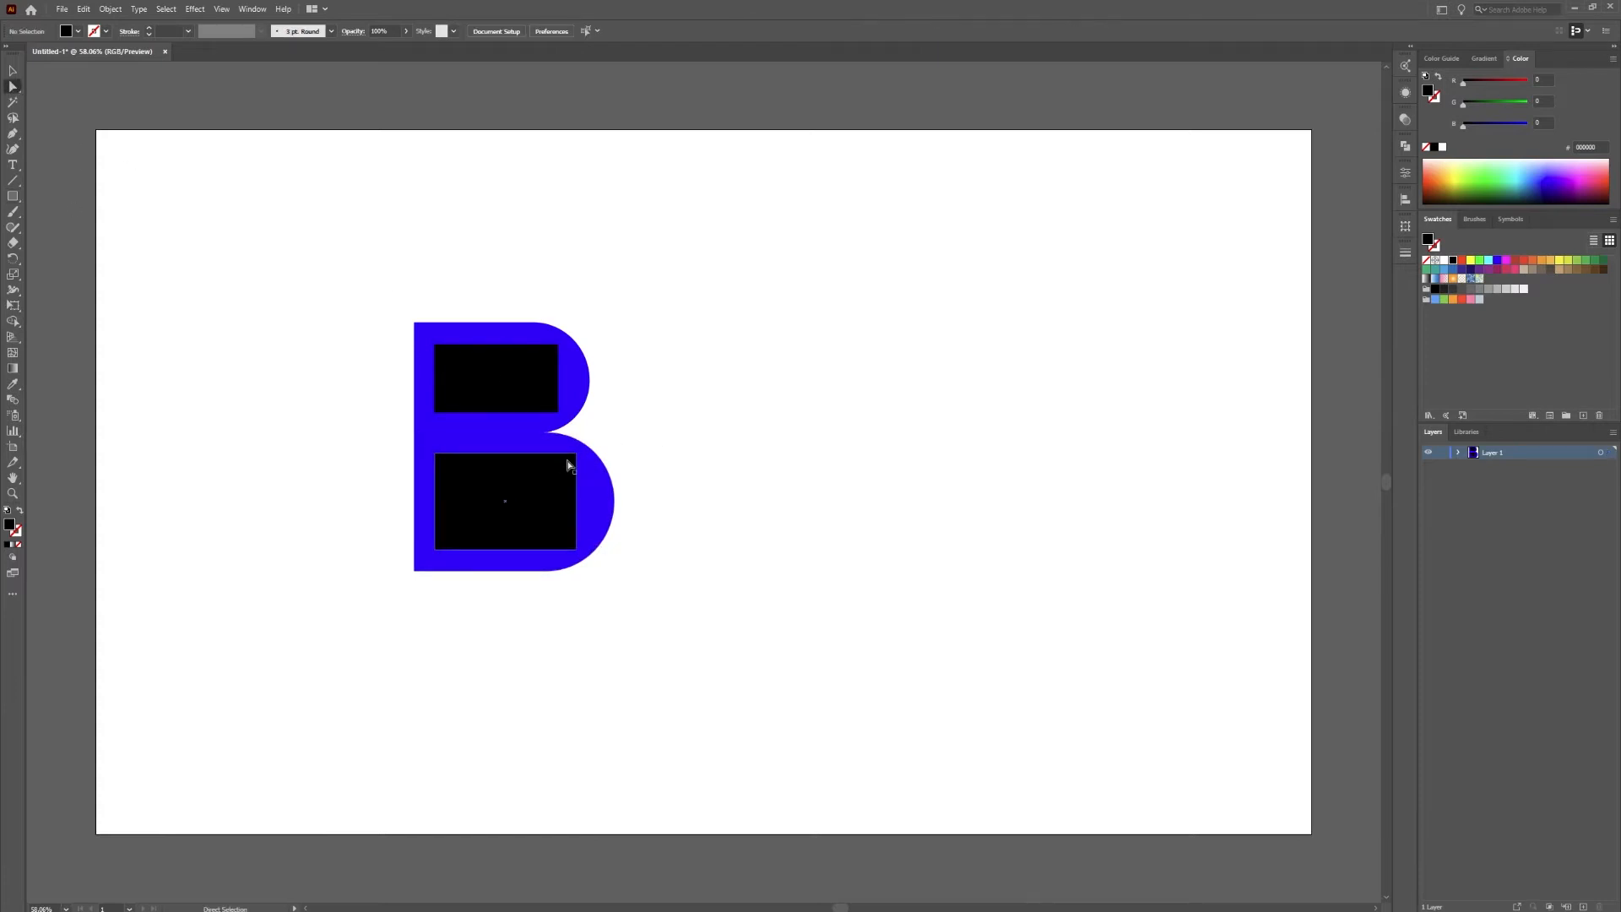
click(573, 461)
mouse_move(571, 464)
mouse_down()
mouse_move(549, 475)
mouse_move(560, 463)
mouse_up()
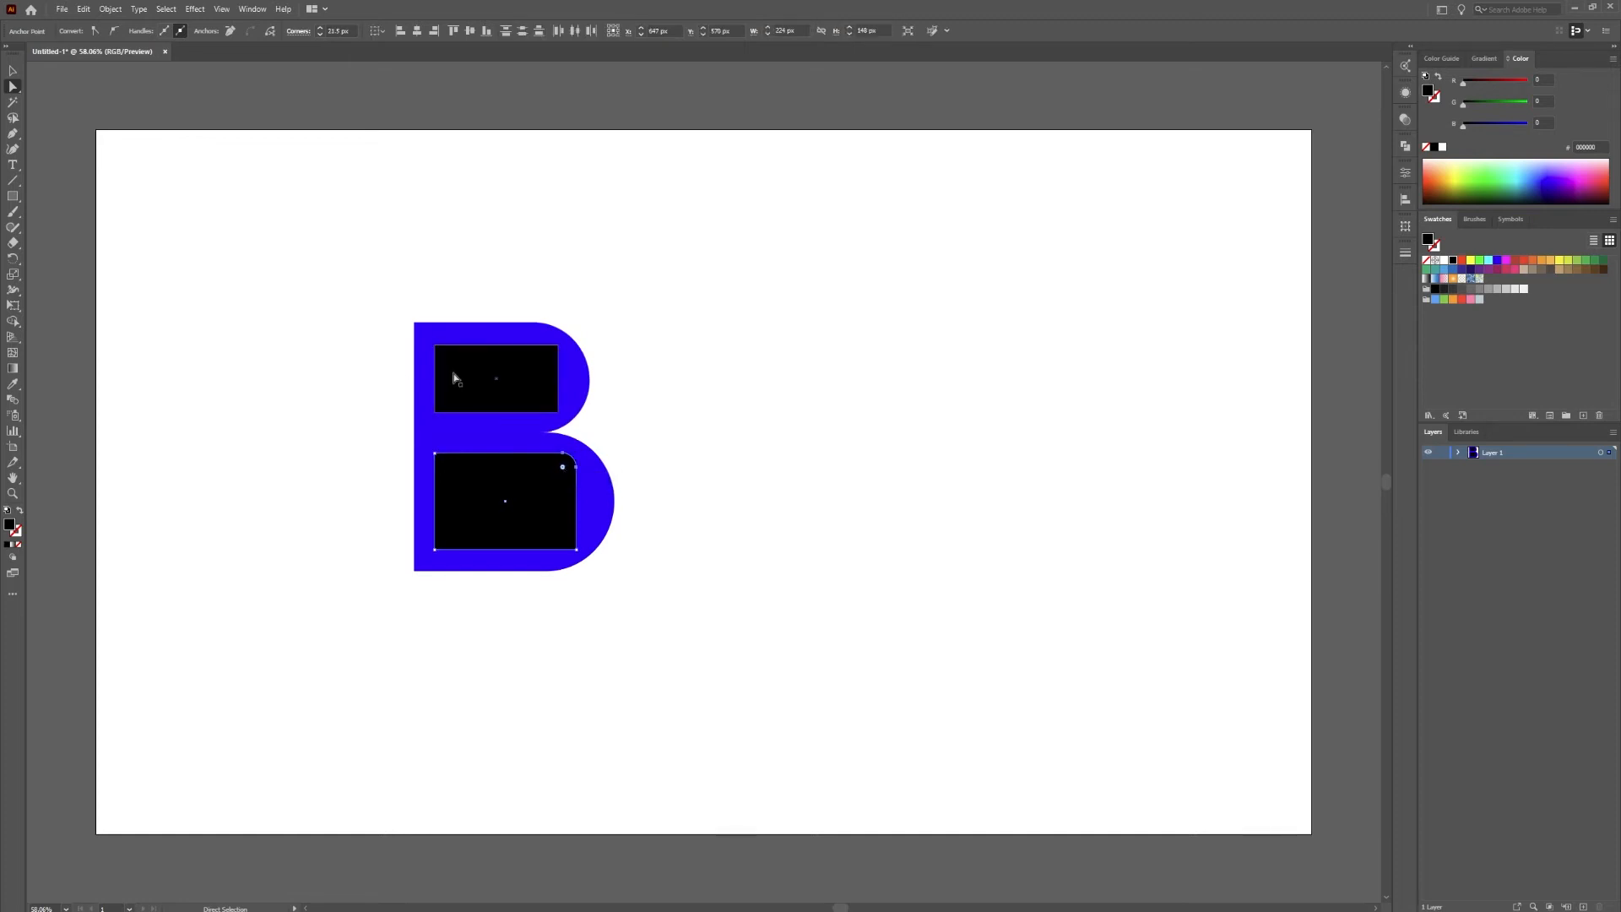
click(297, 340)
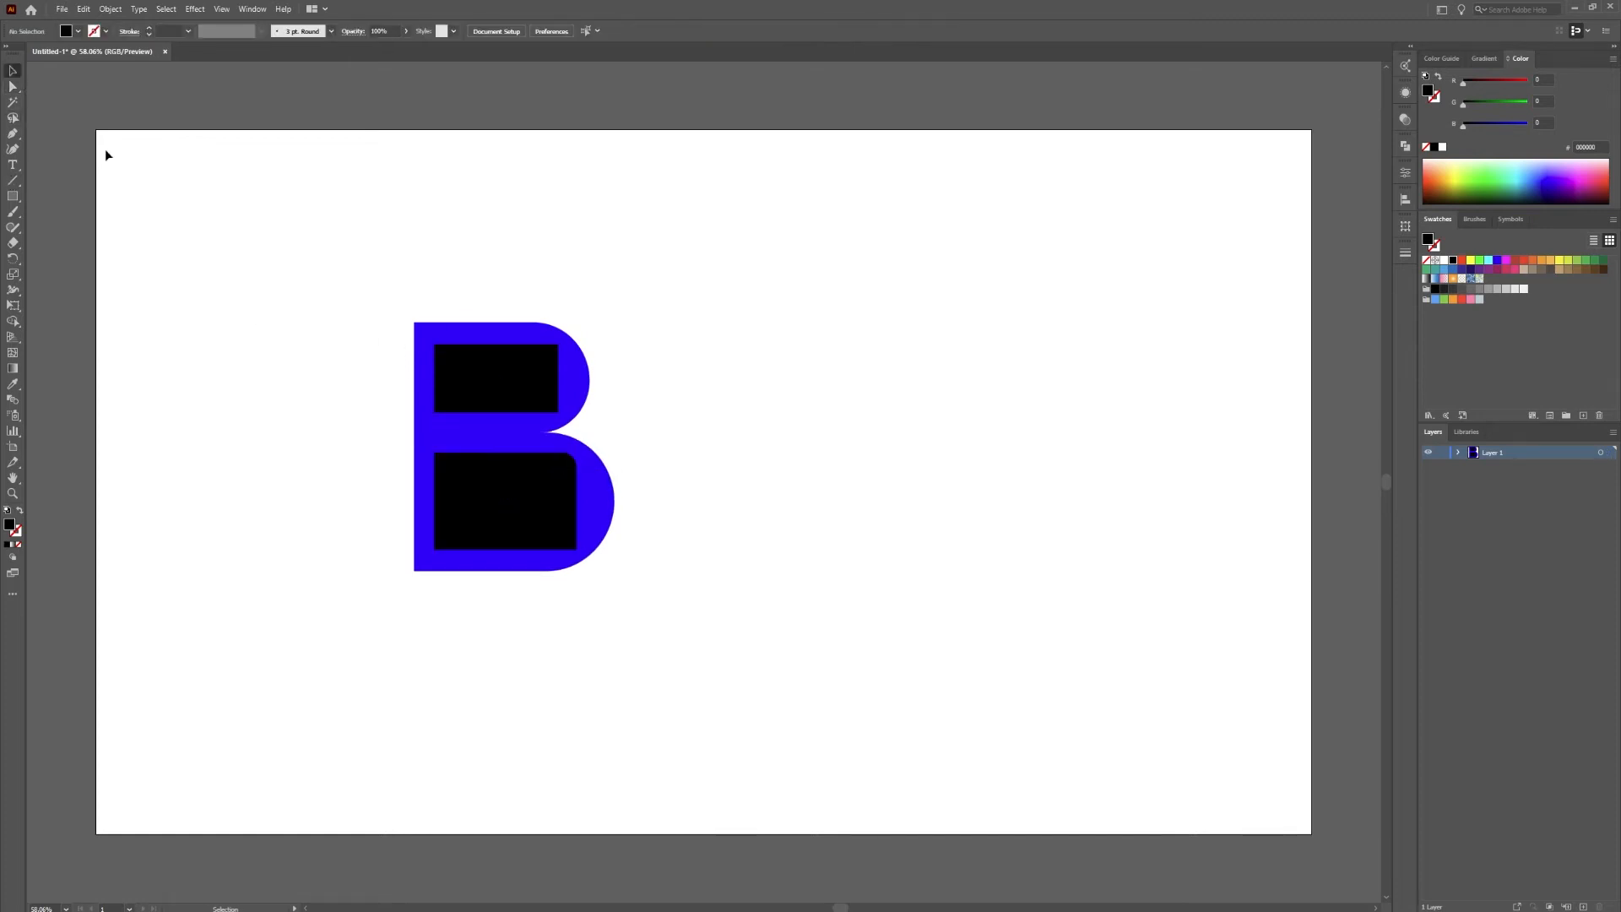
drag(426, 502, 429, 506)
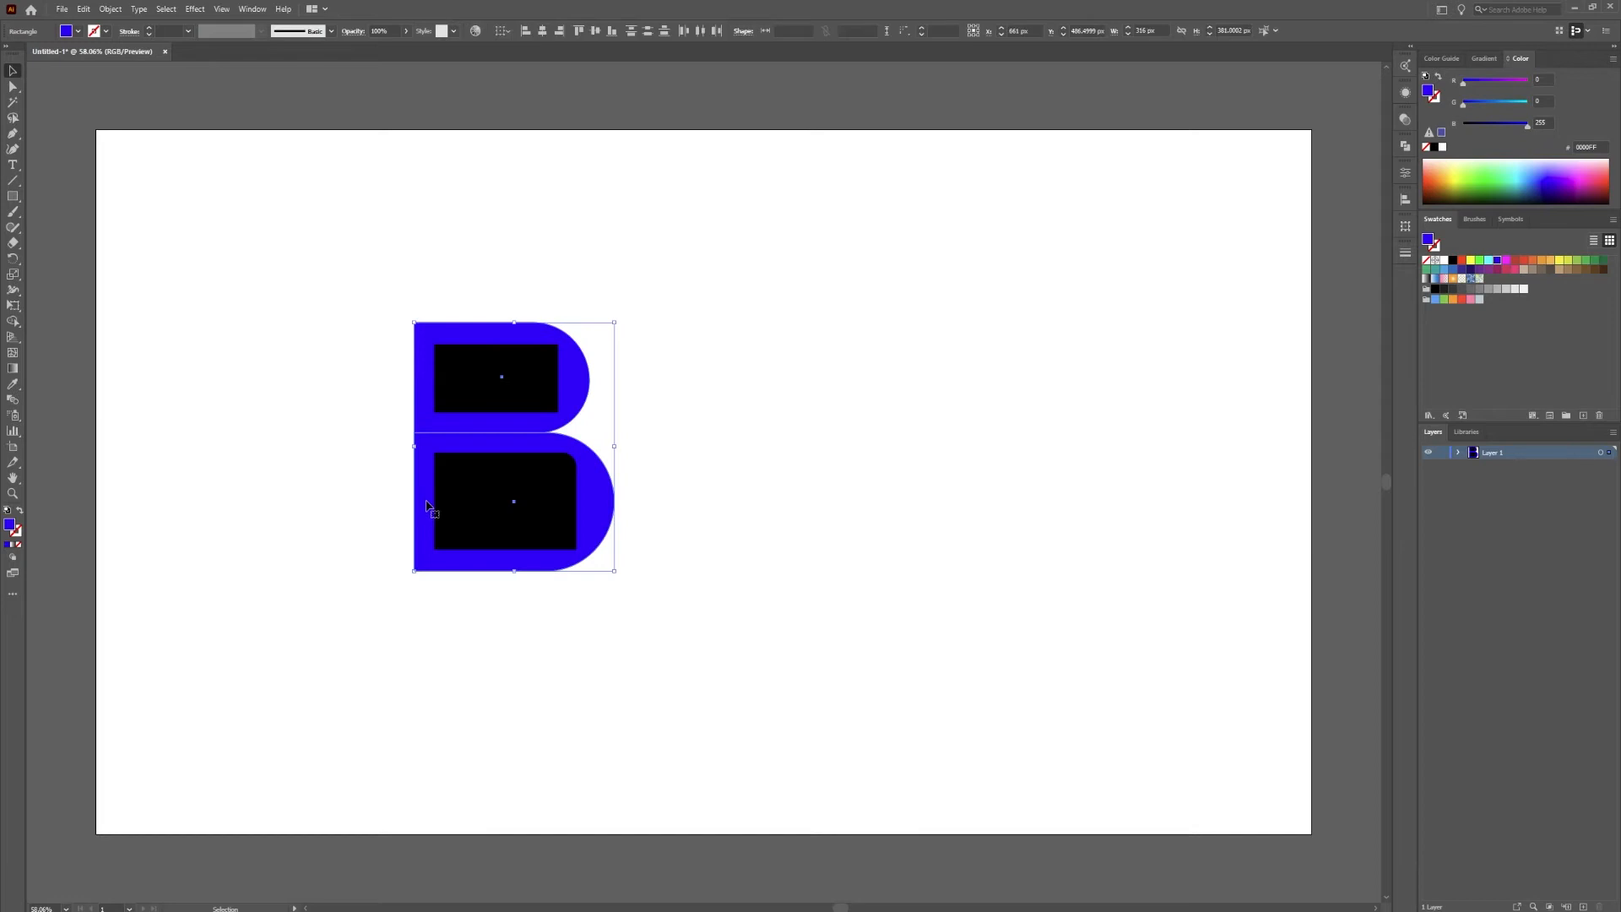
key(a)
key(ctrl+shift+a)
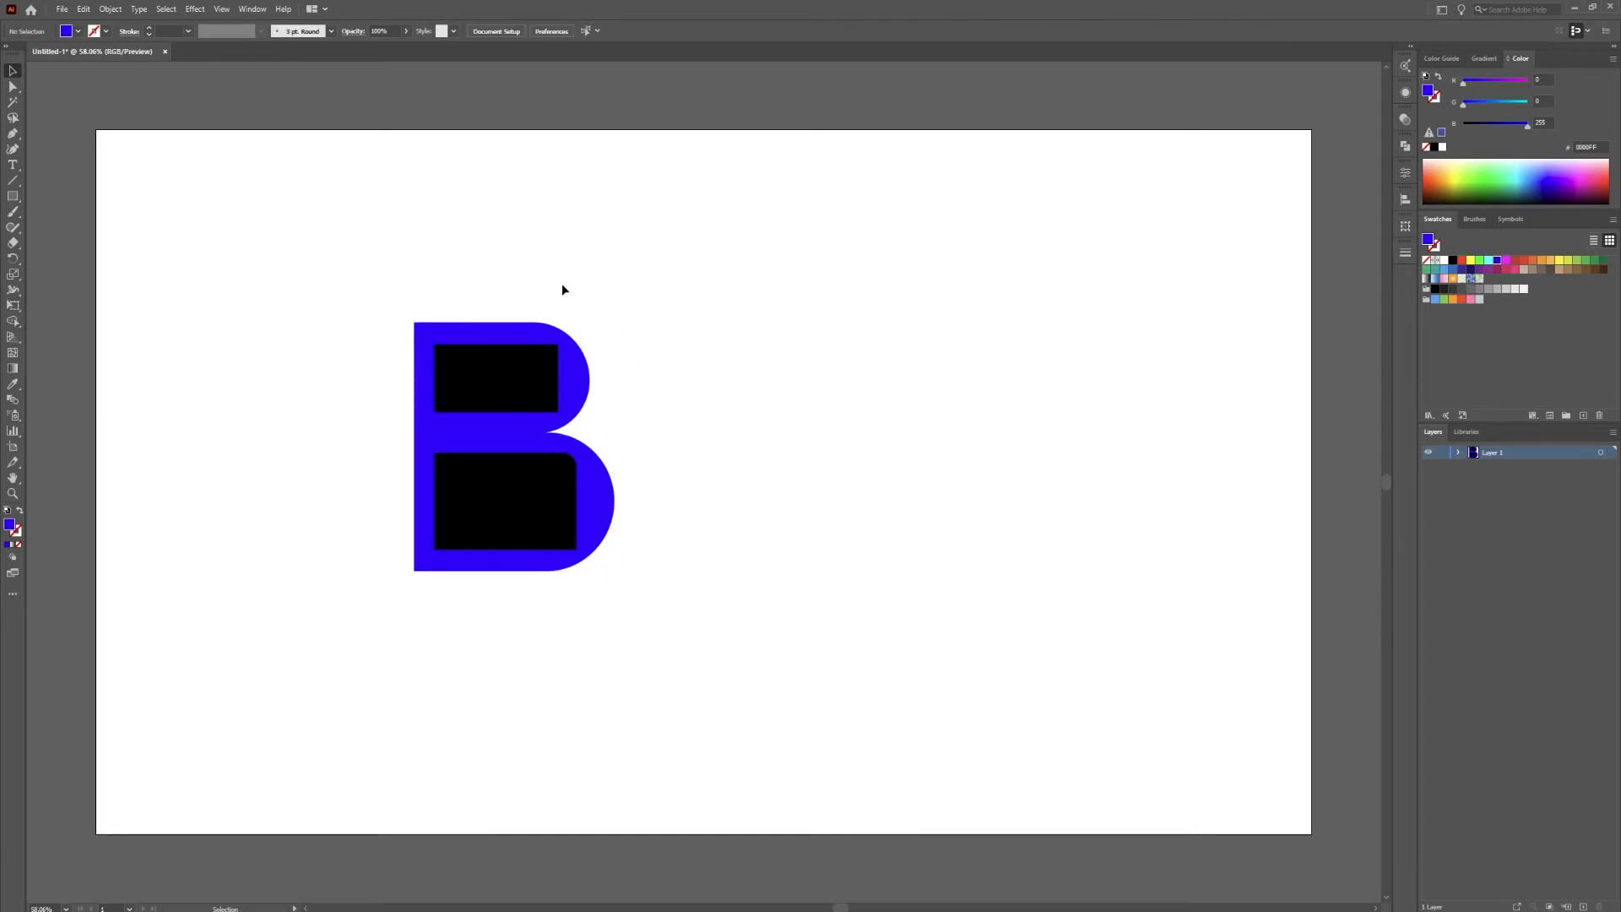
click(572, 532)
drag(565, 538, 557, 524)
key(ctrl+z)
key(a)
click(239, 380)
- Round the lower black counter's two right corners fully, so its right side becomes a semicircle
click(567, 540)
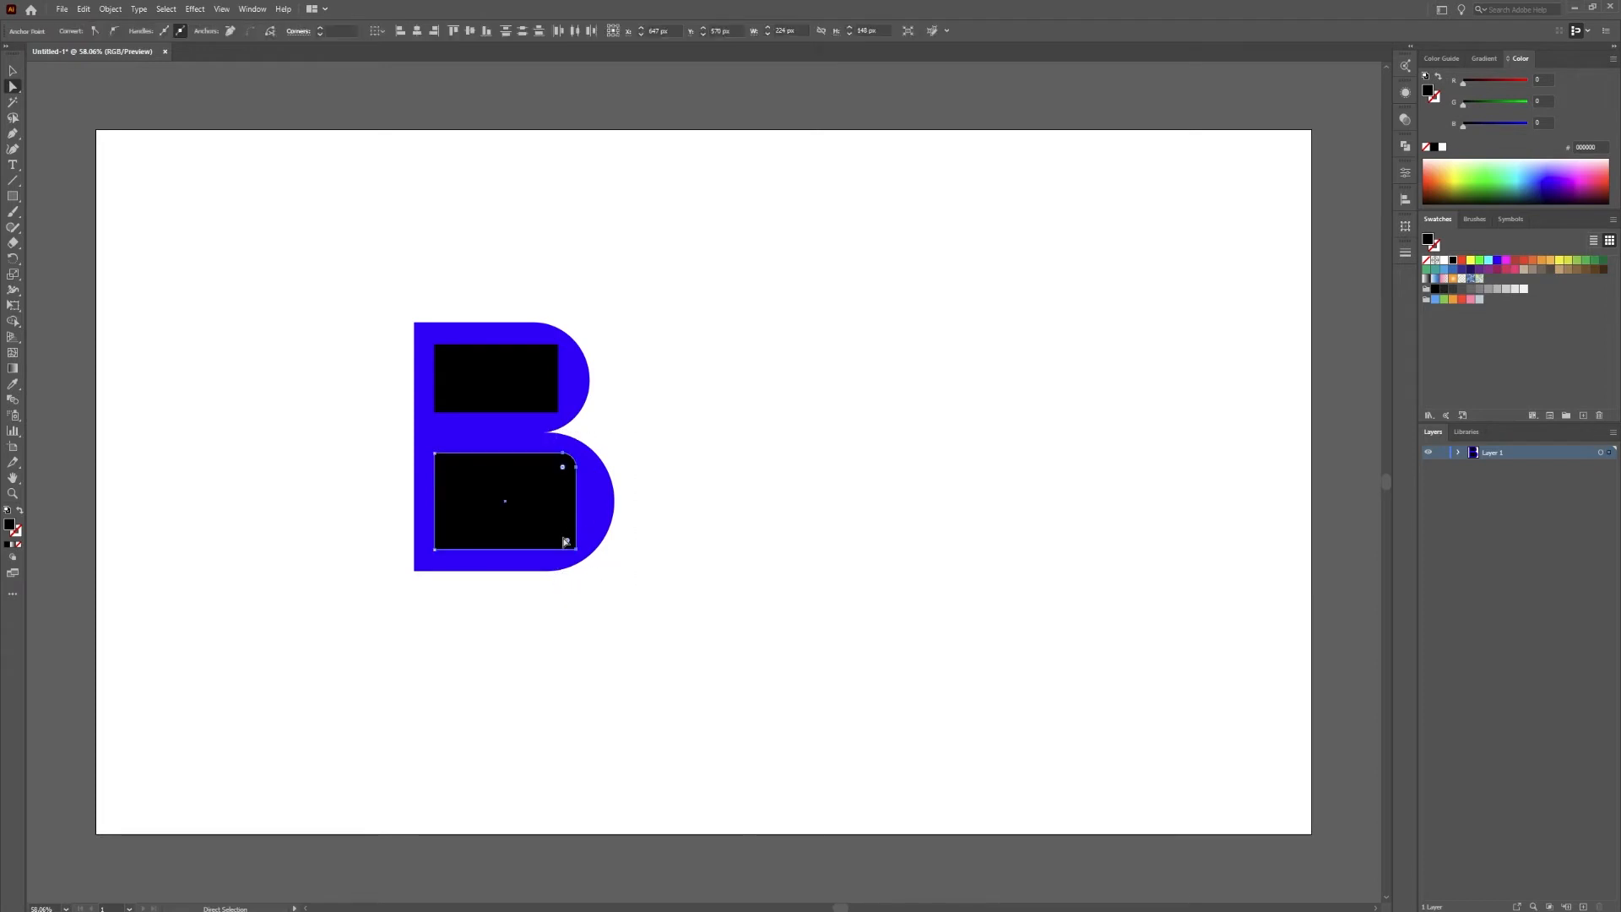
drag(568, 543, 583, 457)
drag(569, 541, 530, 493)
- Adjust the left and right edges of the lower black counter to make it about 222 px wide within the lower lobe
click(14, 70)
mouse_move(584, 503)
mouse_down()
mouse_move(608, 504)
mouse_move(594, 505)
mouse_up()
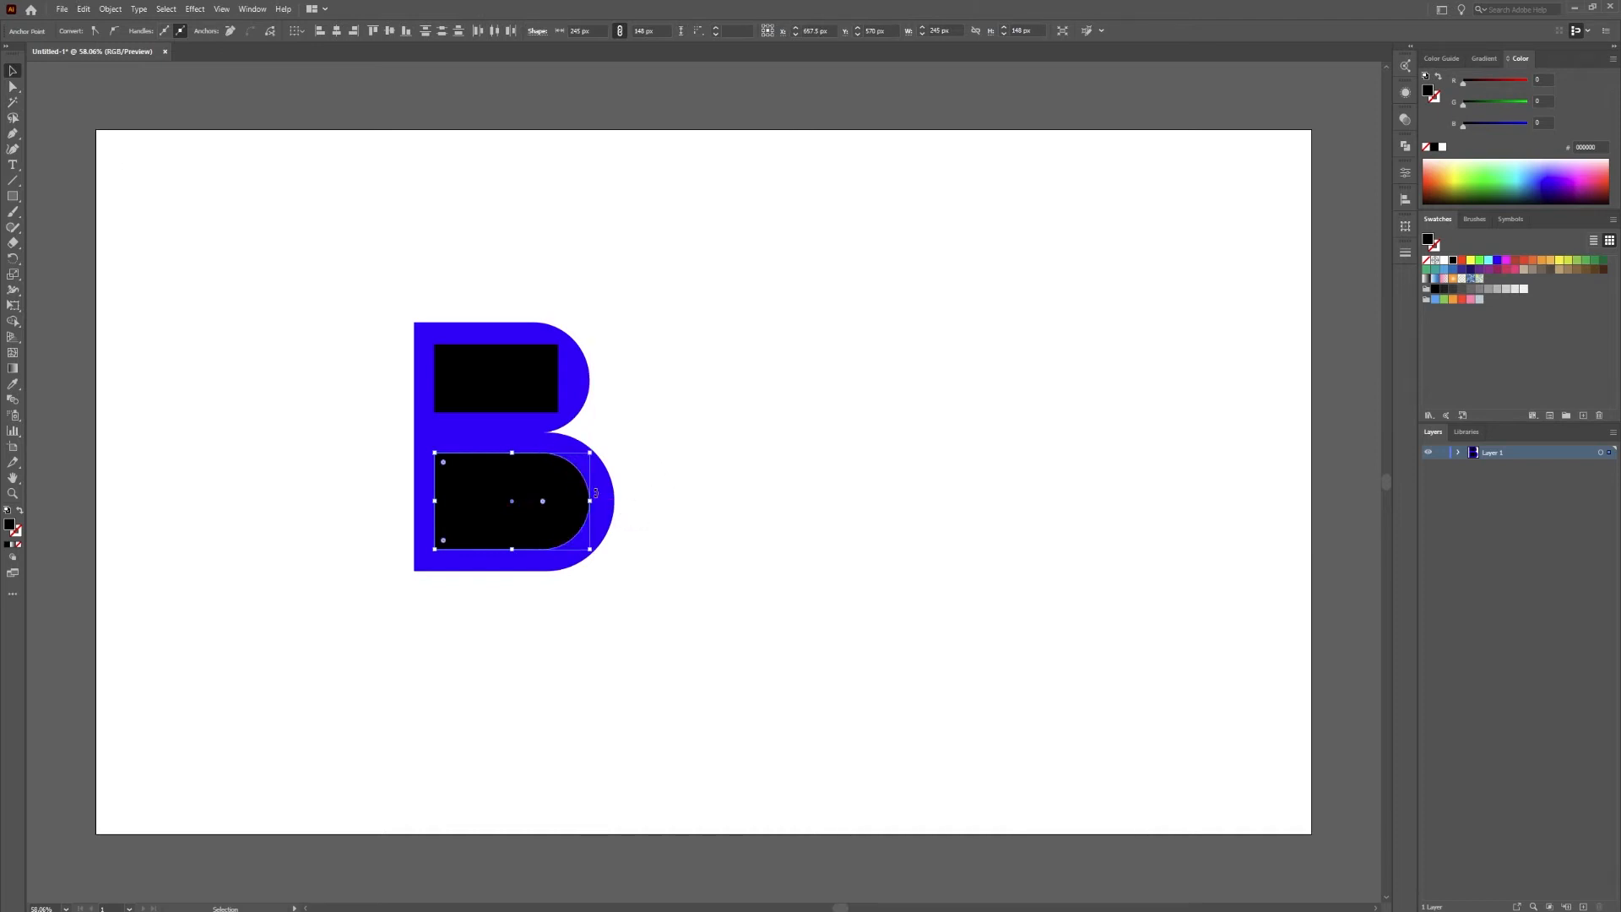
drag(590, 502, 582, 502)
drag(432, 500, 442, 504)
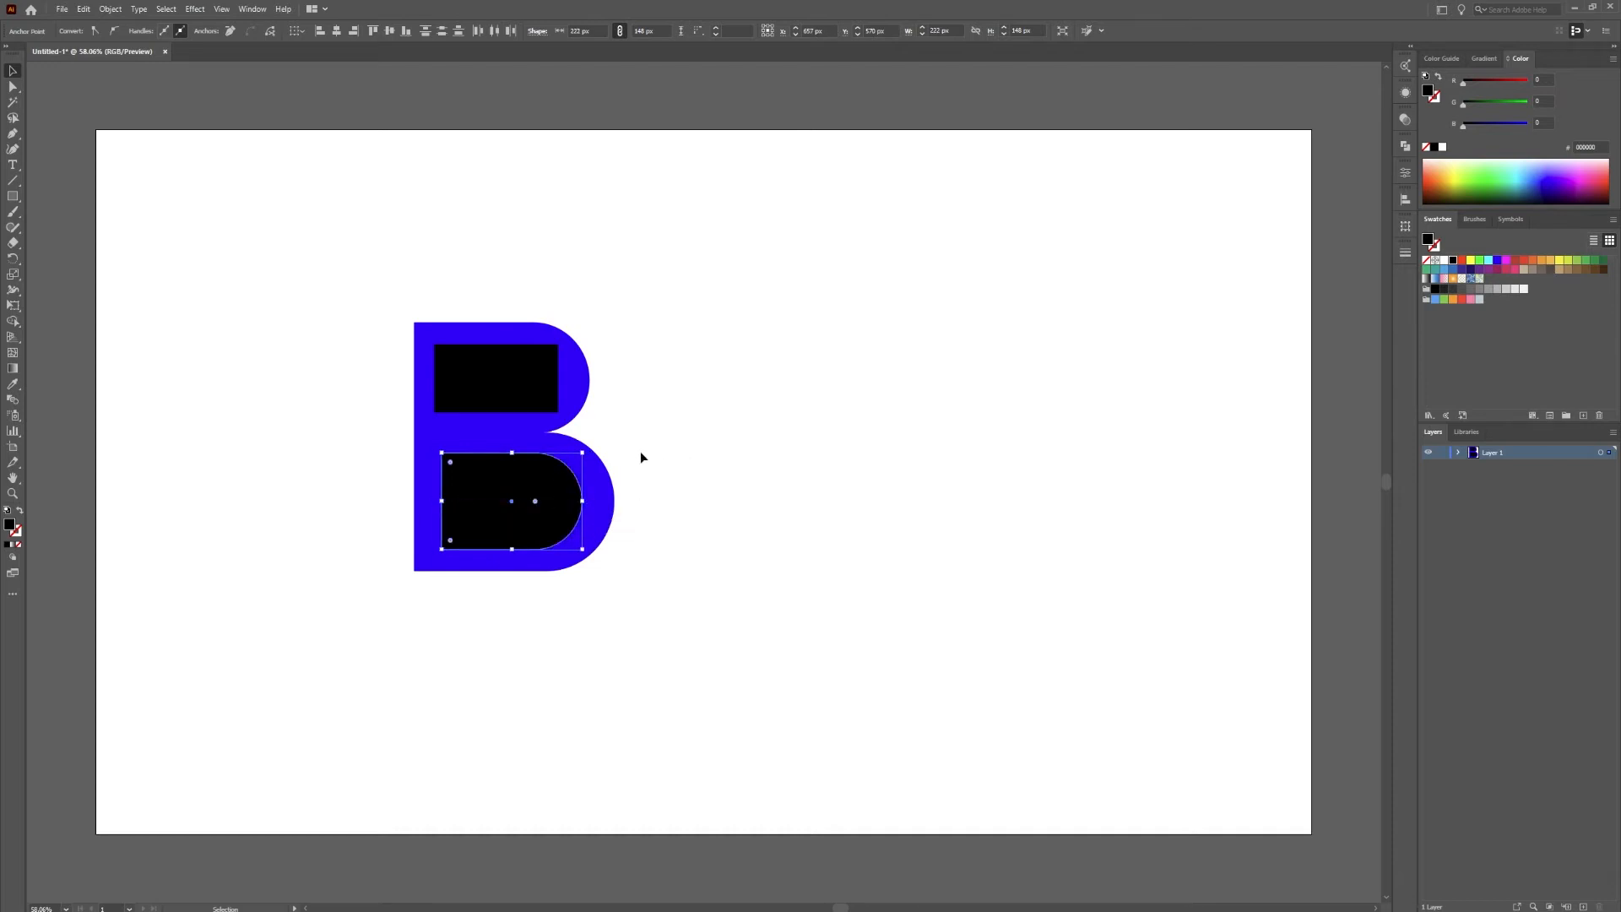
- Round the upper black counter's two right corners fully, to a radius of about 52 px
click(590, 323)
click(544, 411)
key(a)
click(649, 330)
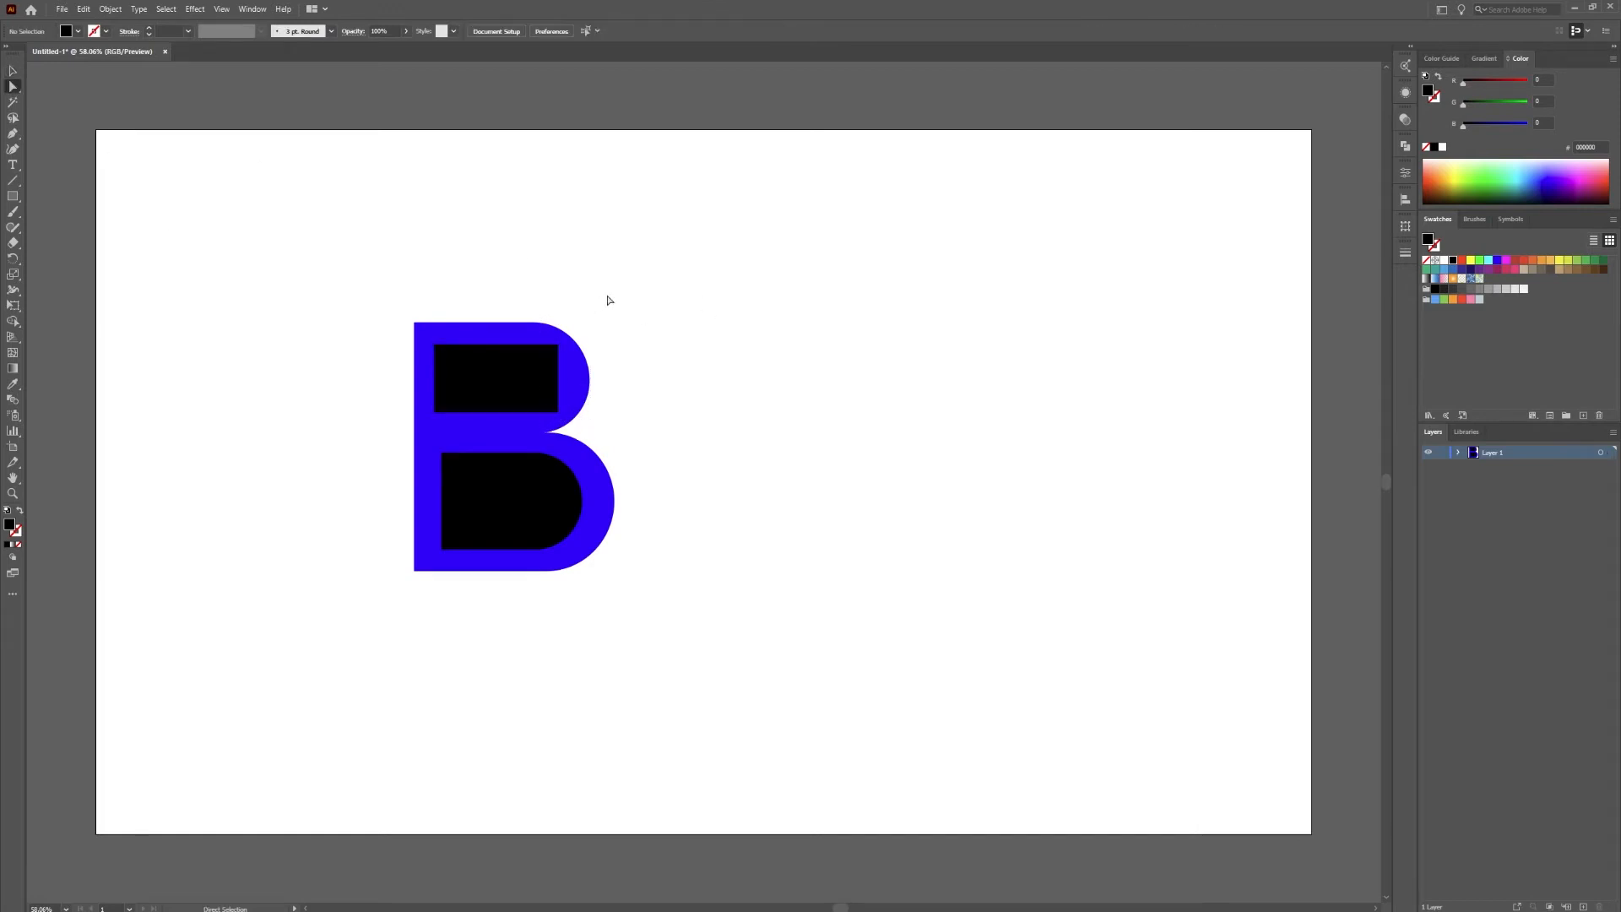
click(548, 404)
drag(521, 421, 524, 379)
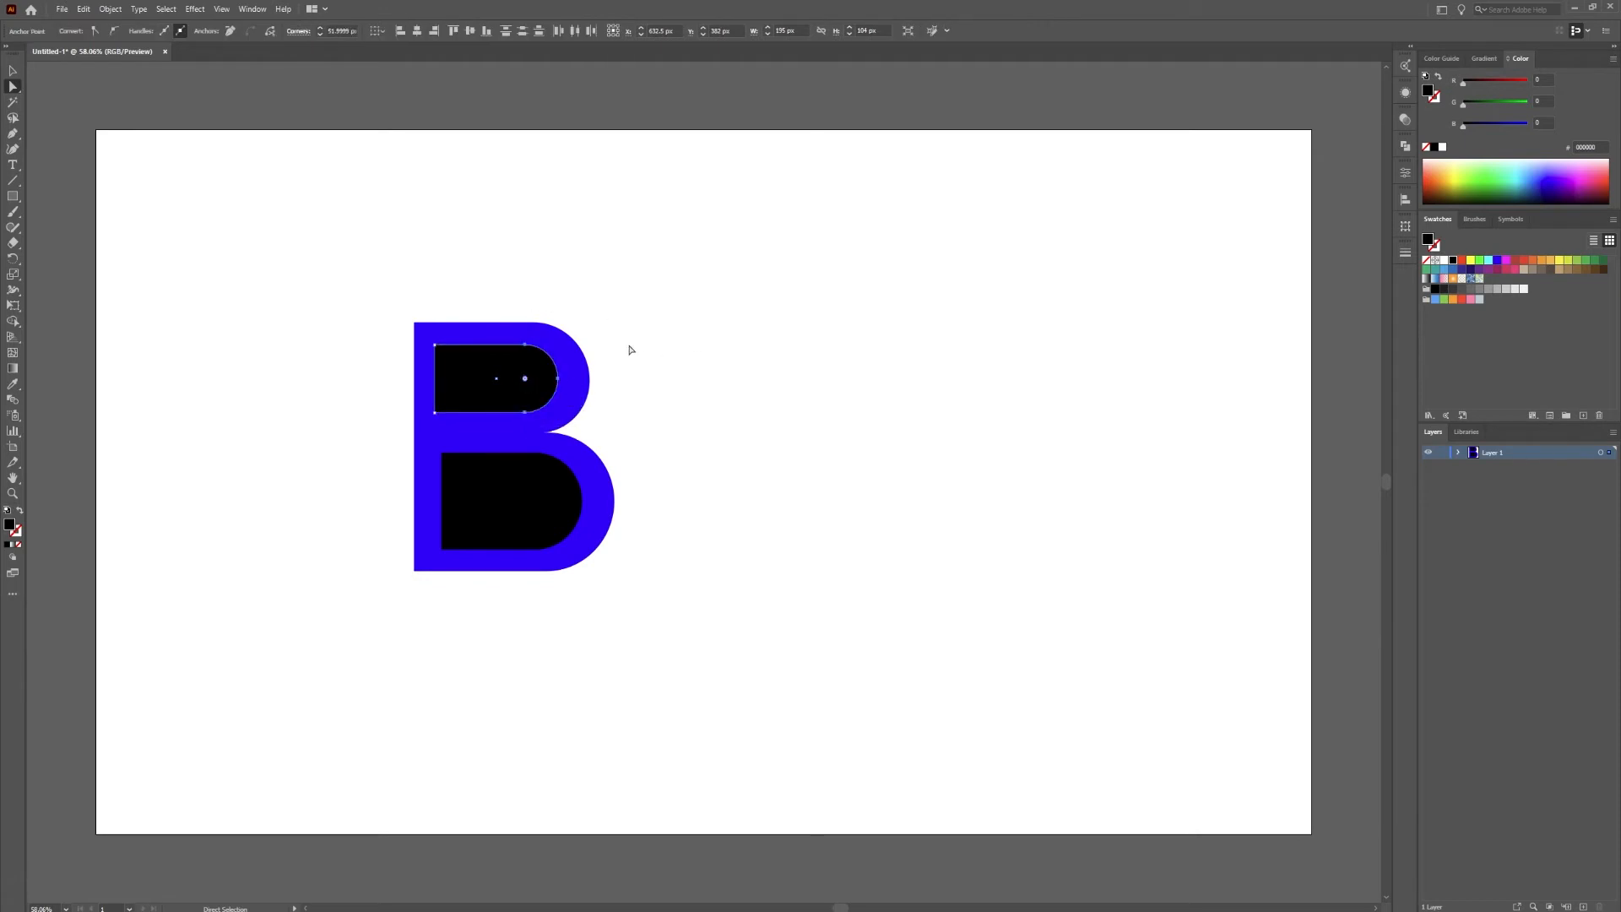
click(13, 71)
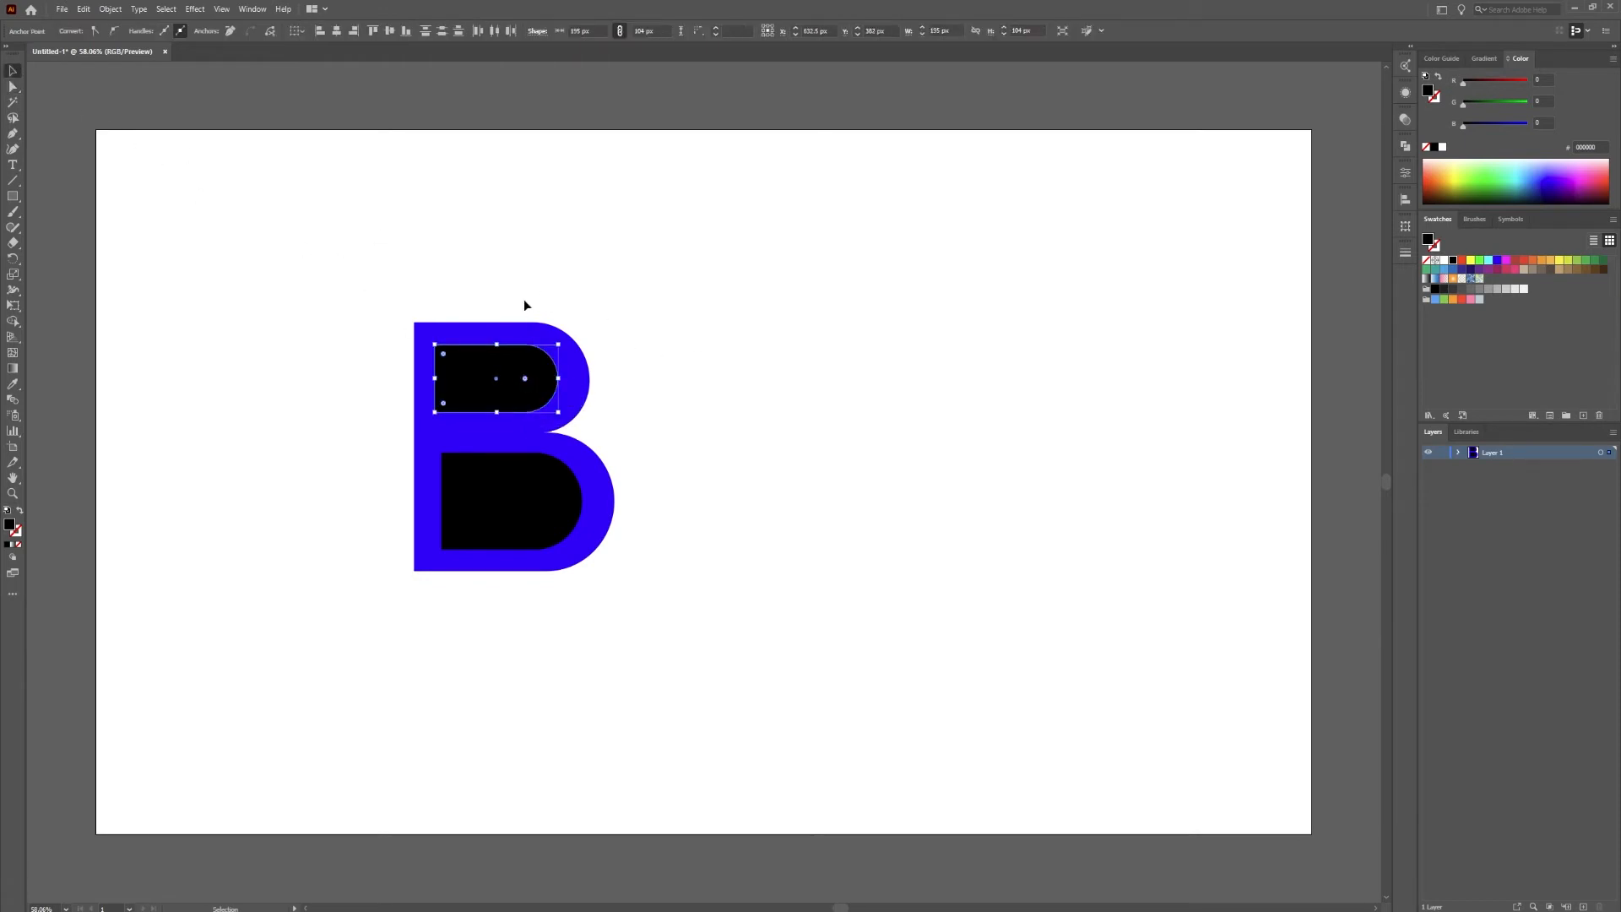
- Unlock all locked objects and select both blue lobes together with the two black counters of the letter B
click(729, 357)
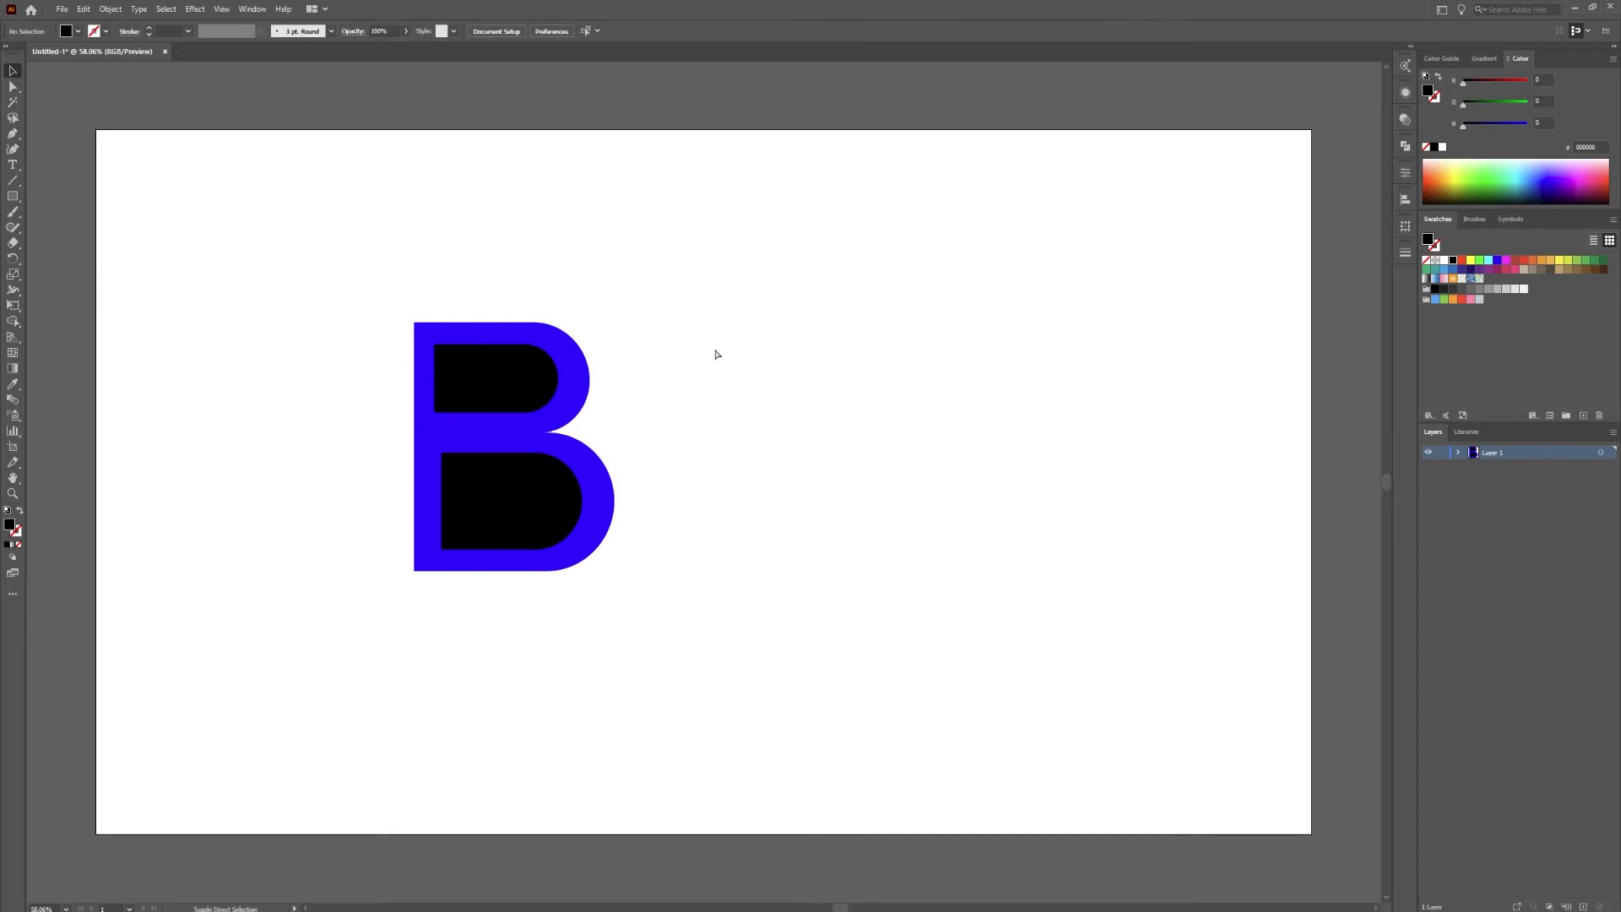
drag(614, 300, 414, 560)
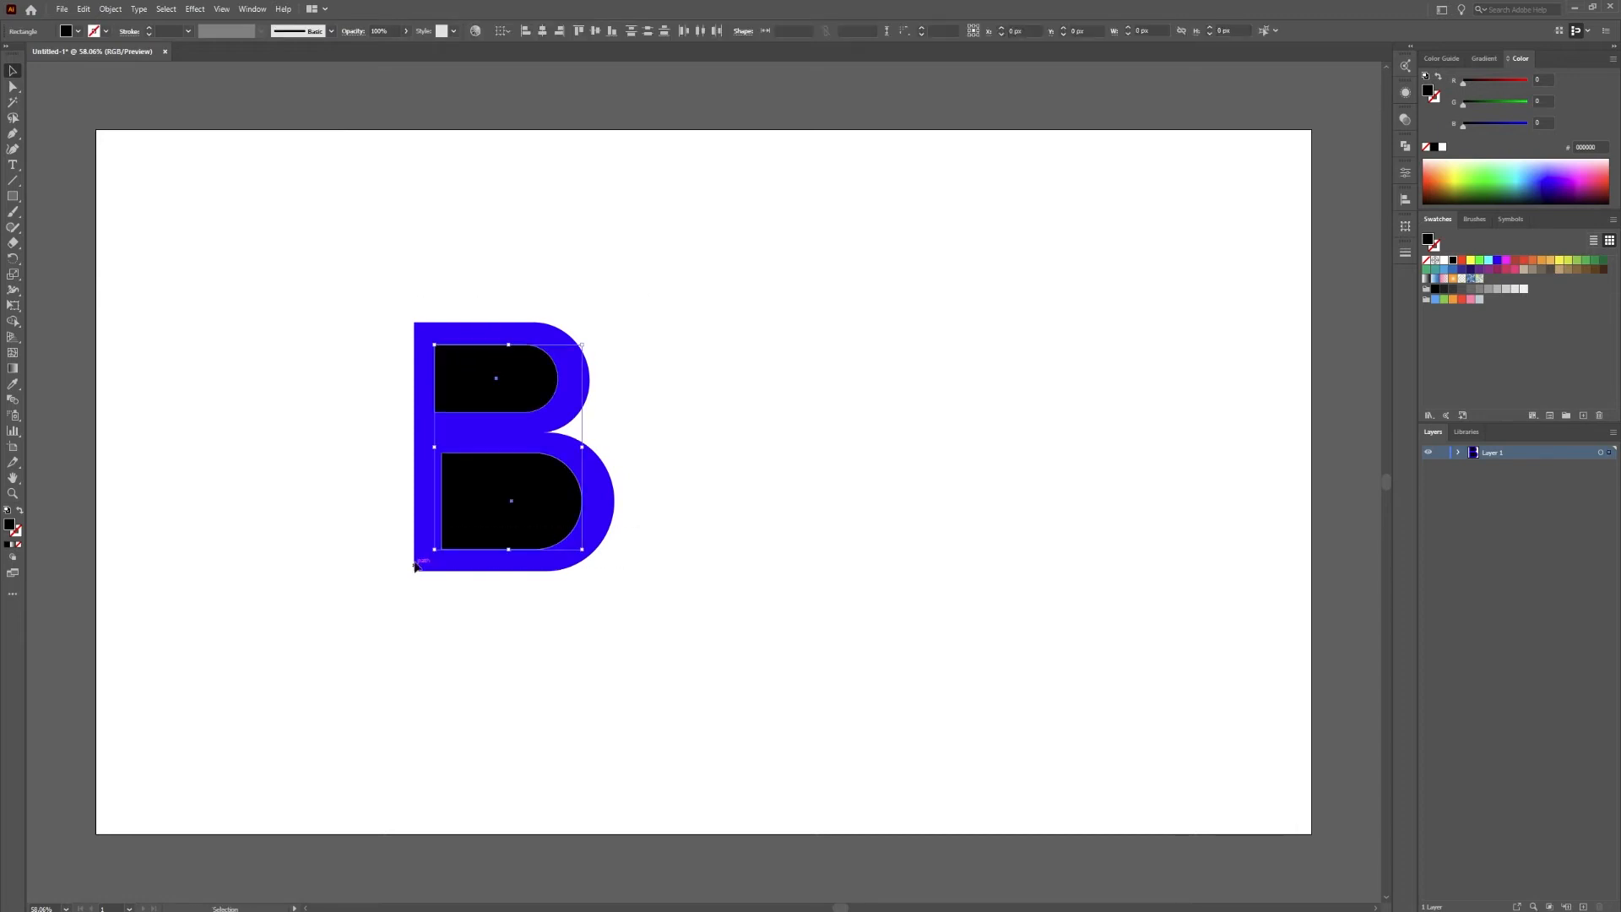
click(83, 9)
mouse_move(110, 8)
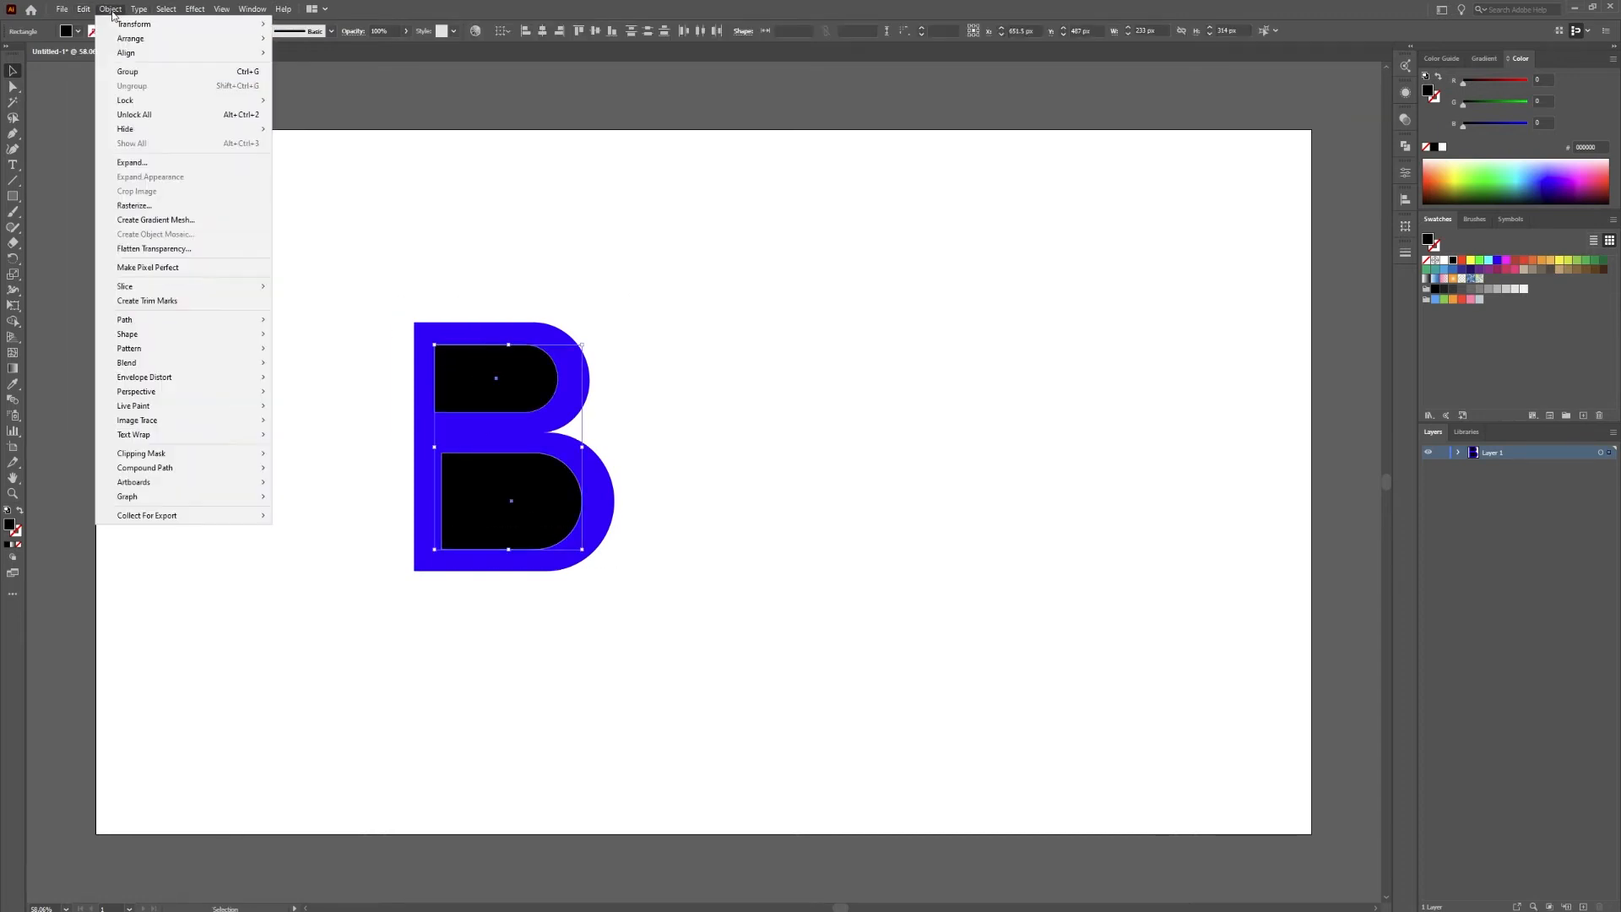
click(182, 116)
drag(803, 273, 238, 607)
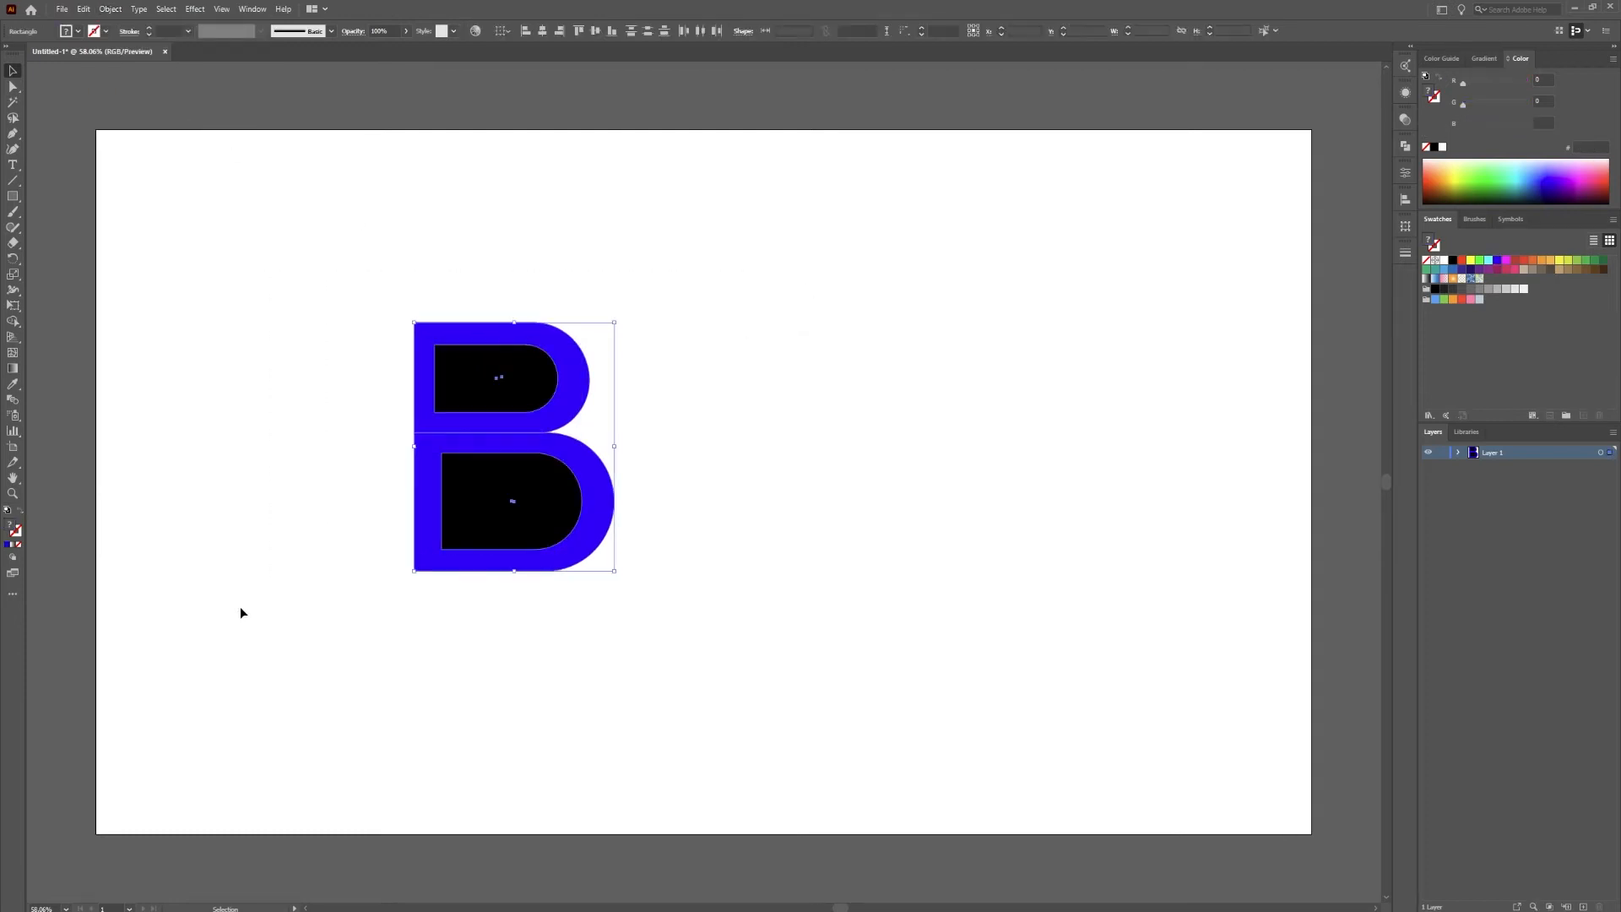
- Group the selected blue and black shapes and split them where they overlap using the Pathfinder Divide operation
key(ctrl+g)
key(ctrl+equal)
click(1405, 147)
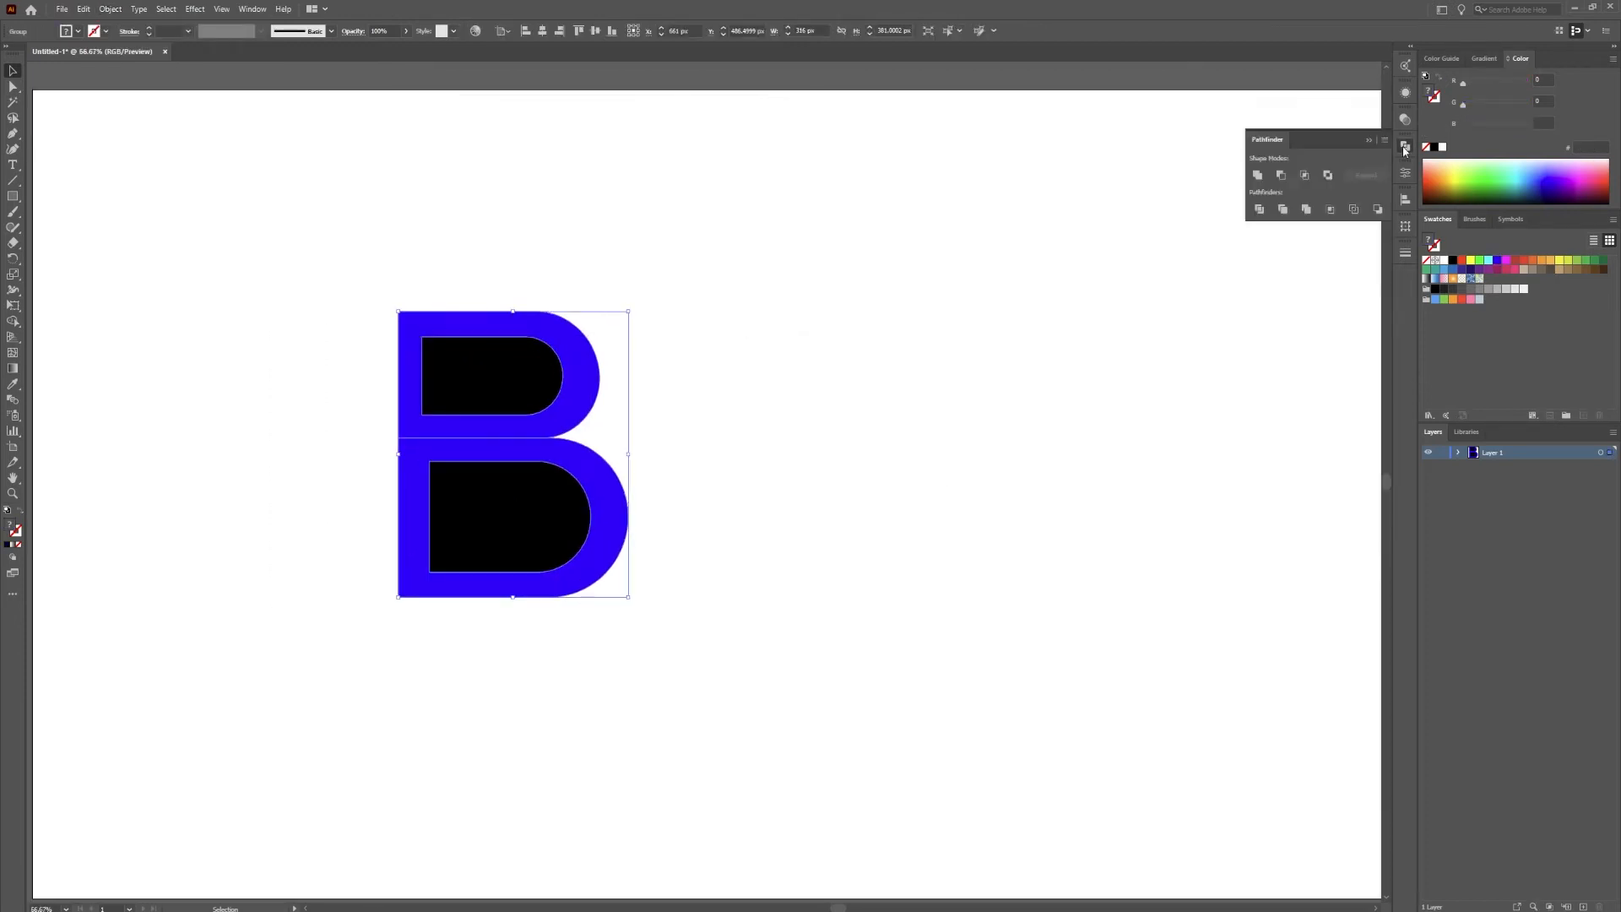
click(252, 9)
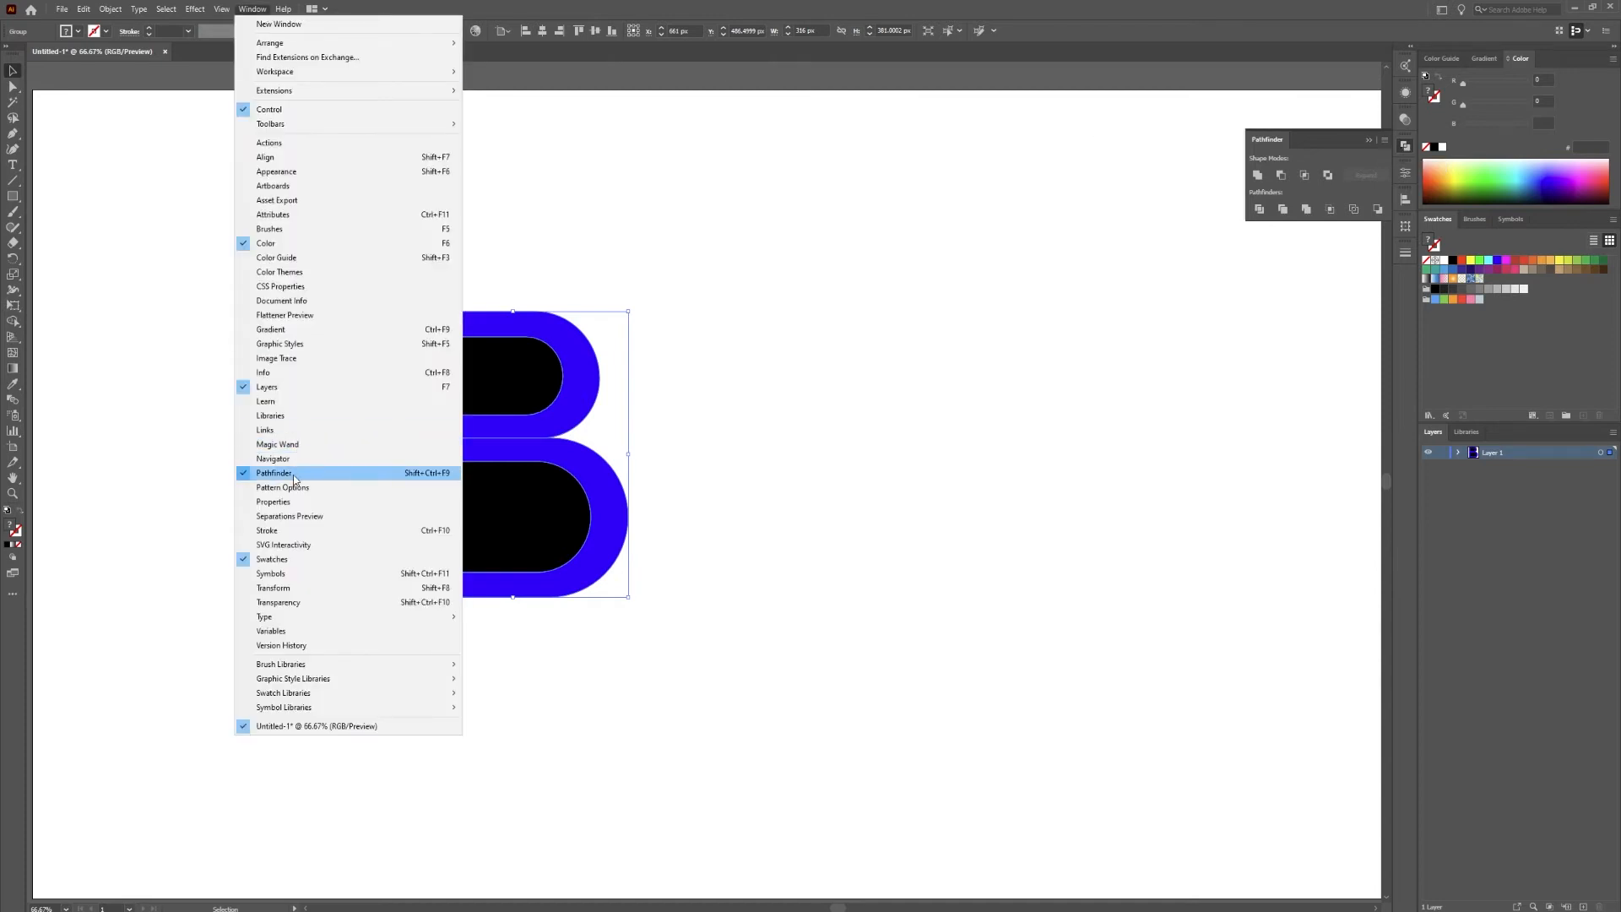
click(1260, 212)
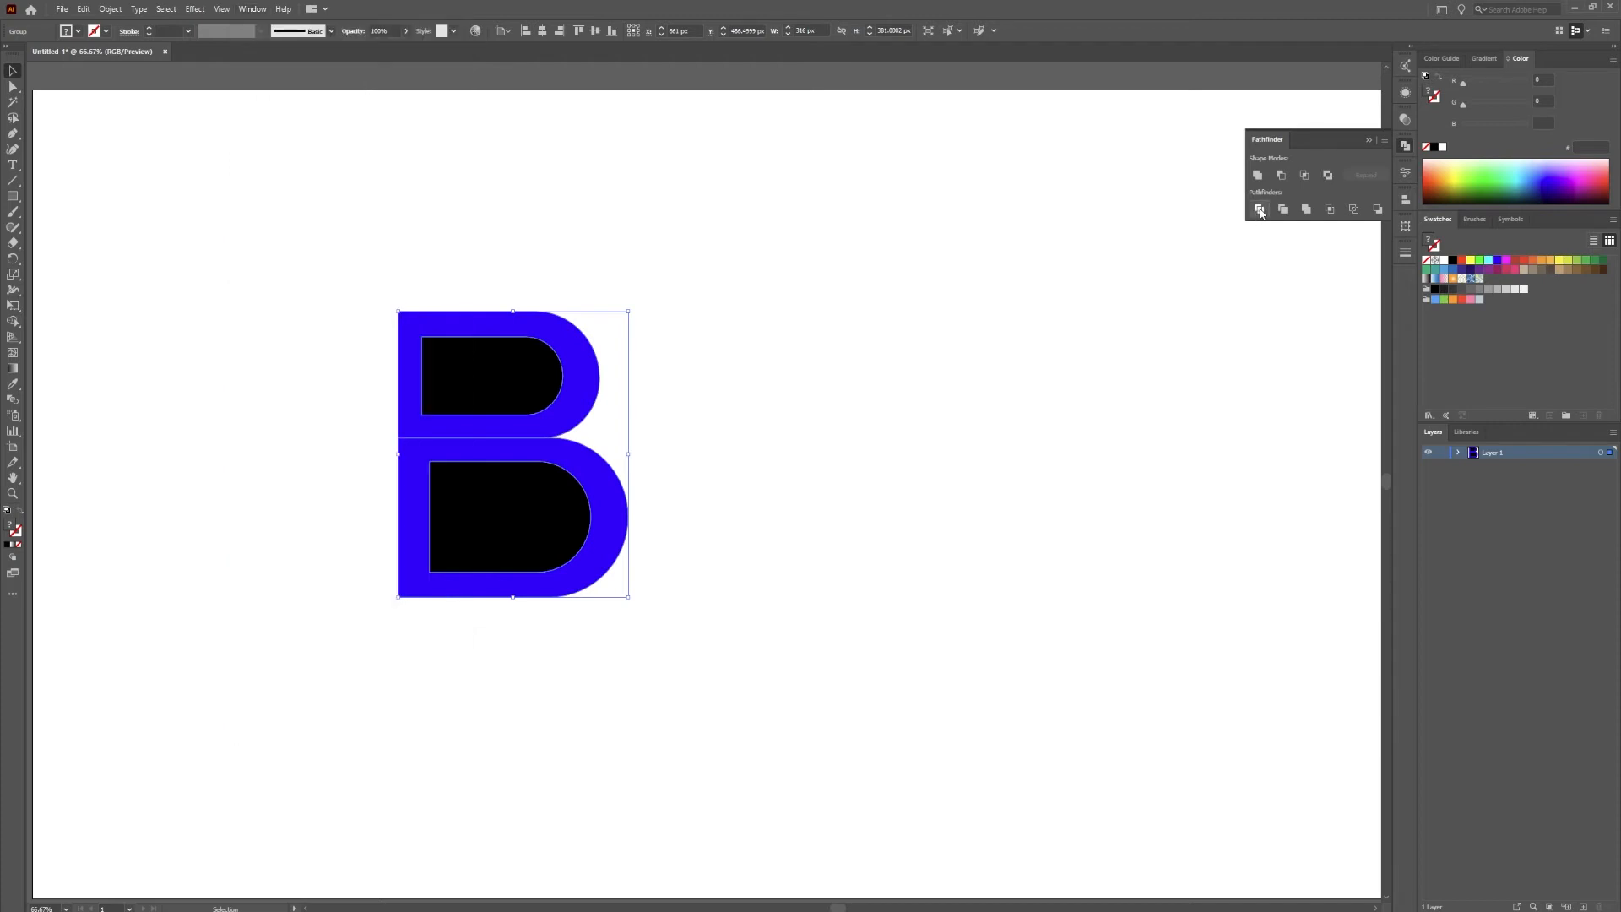
- Delete the upper and lower black counter pieces from the divided letter B to leave open holes
click(390, 250)
click(462, 370)
click(13, 86)
click(359, 268)
click(441, 404)
key(Delete)
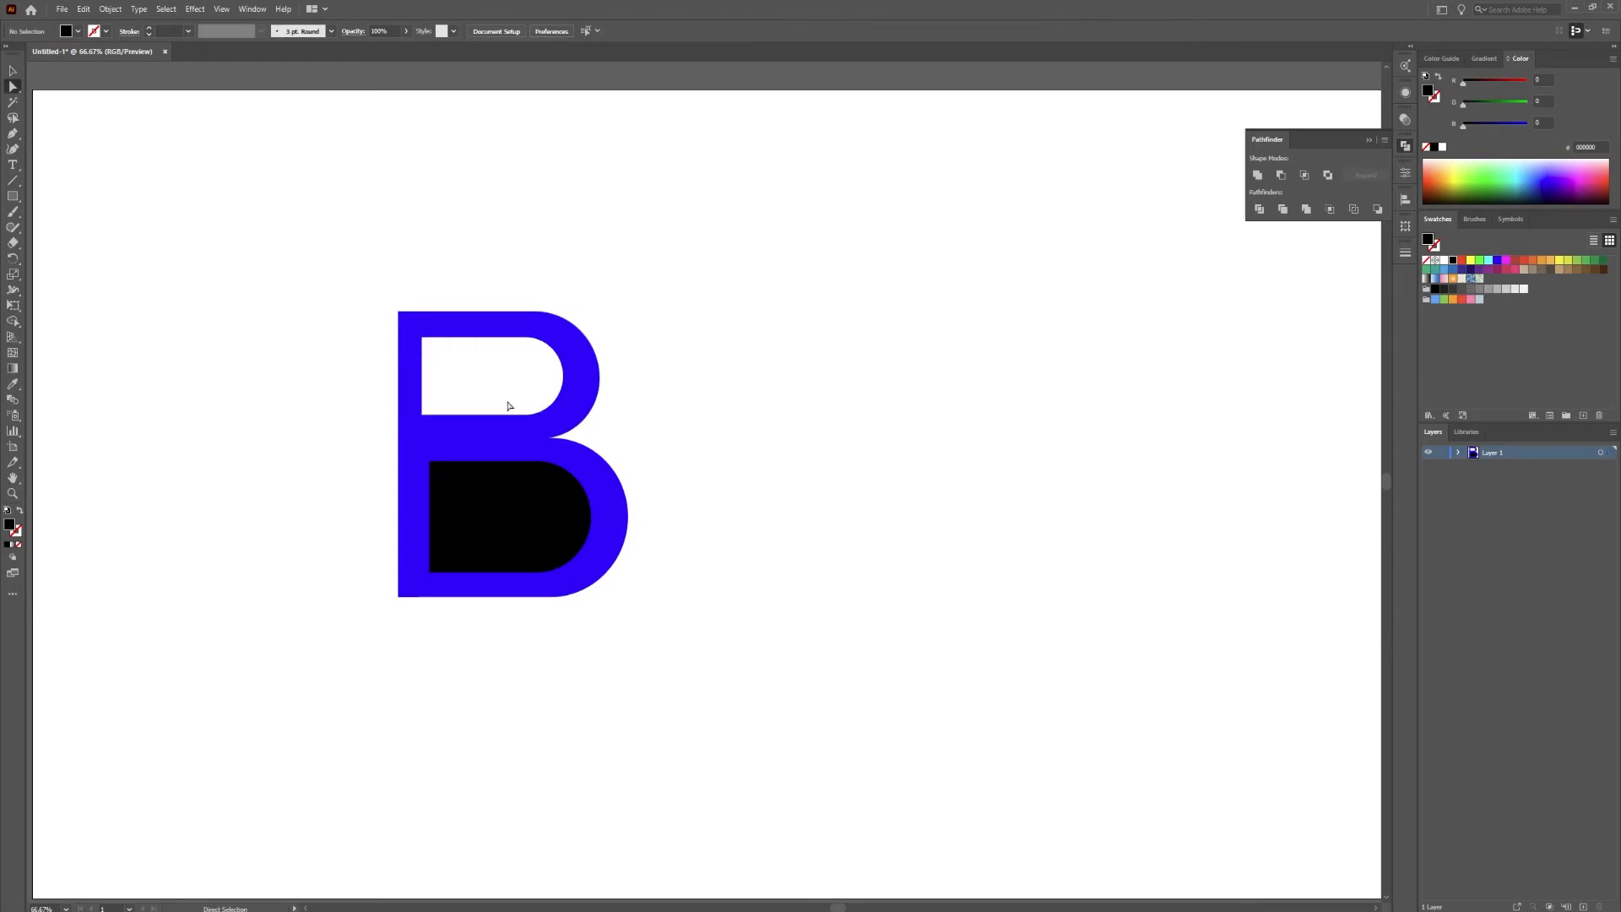
click(499, 527)
key(Delete)
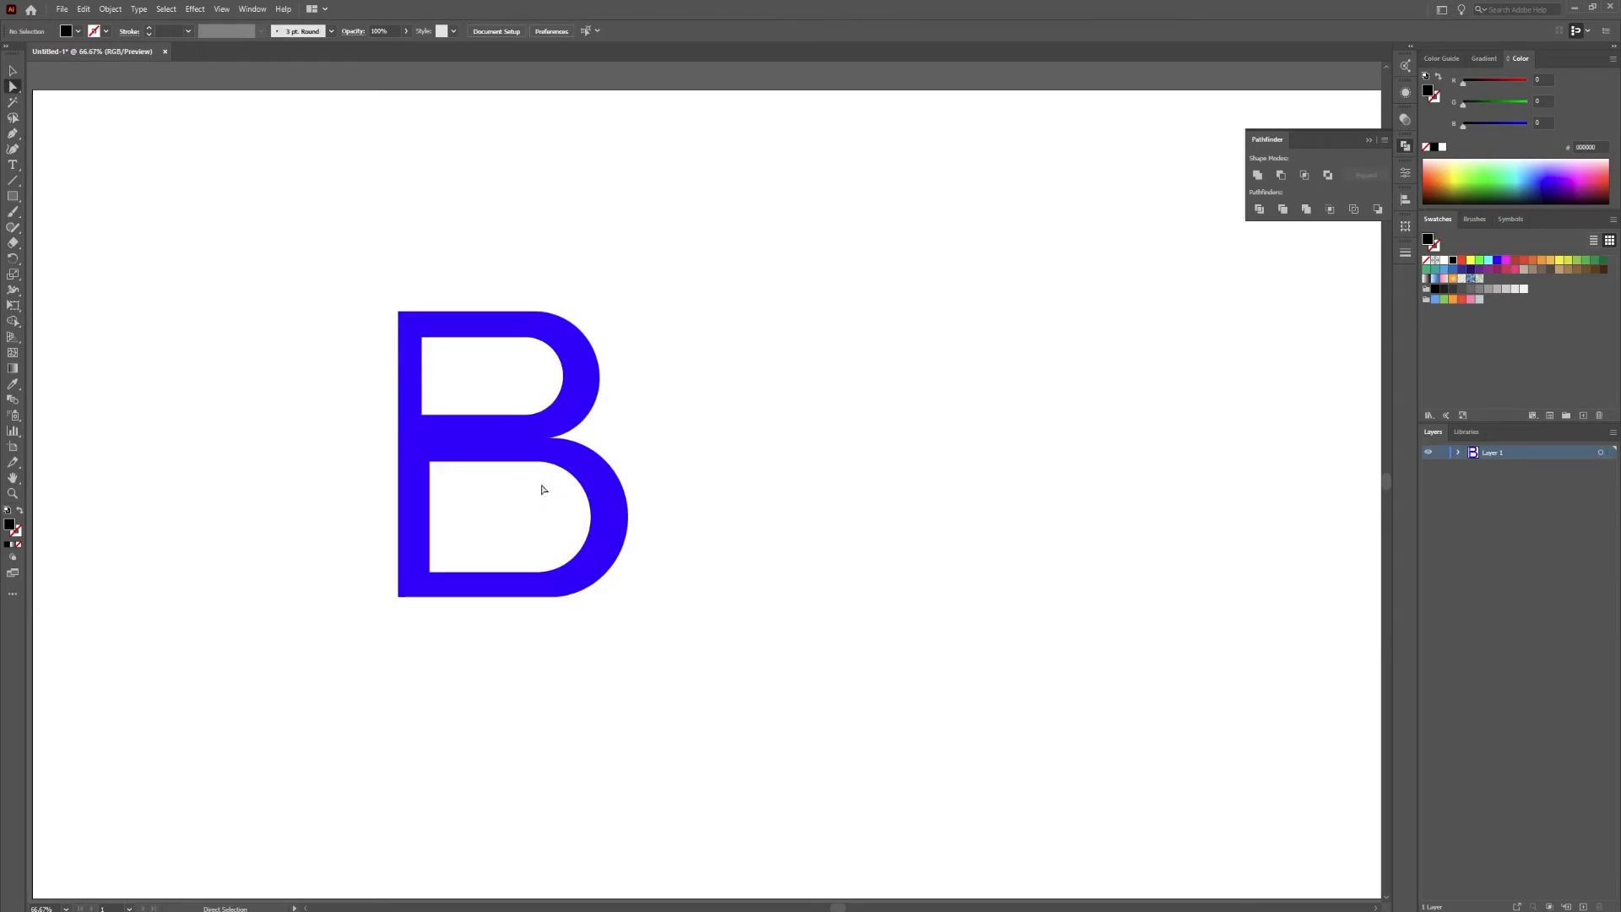
- Ungroup the letter B so its upper and lower blue lobes can be handled separately
click(503, 421)
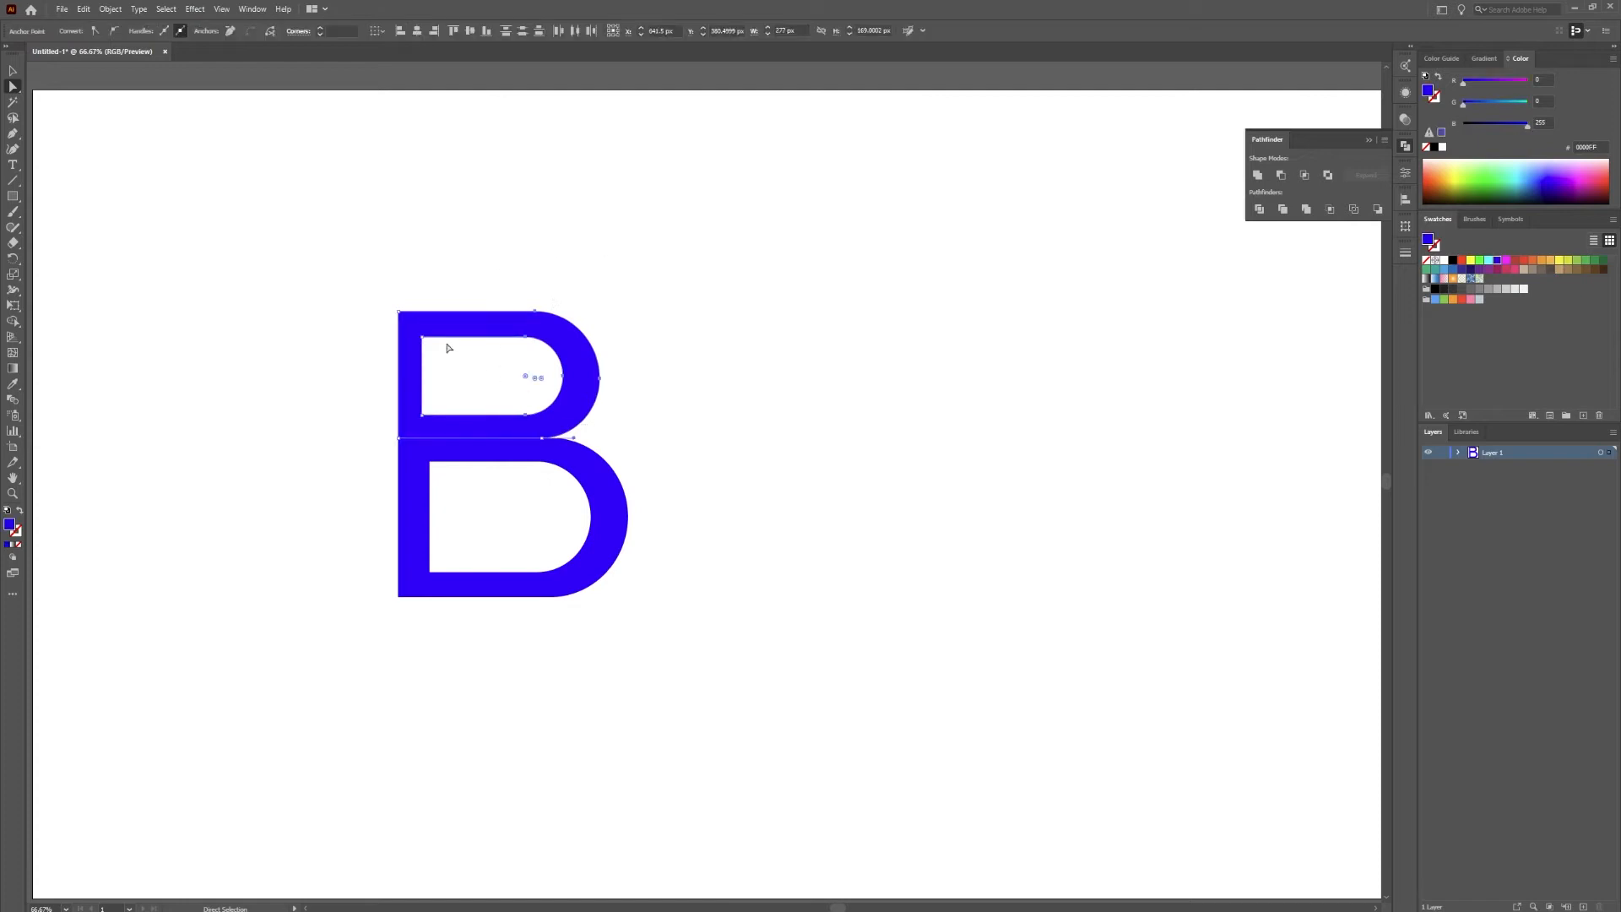
click(12, 71)
click(482, 342)
click(599, 237)
click(511, 342)
click(479, 291)
click(478, 590)
right_click(518, 447)
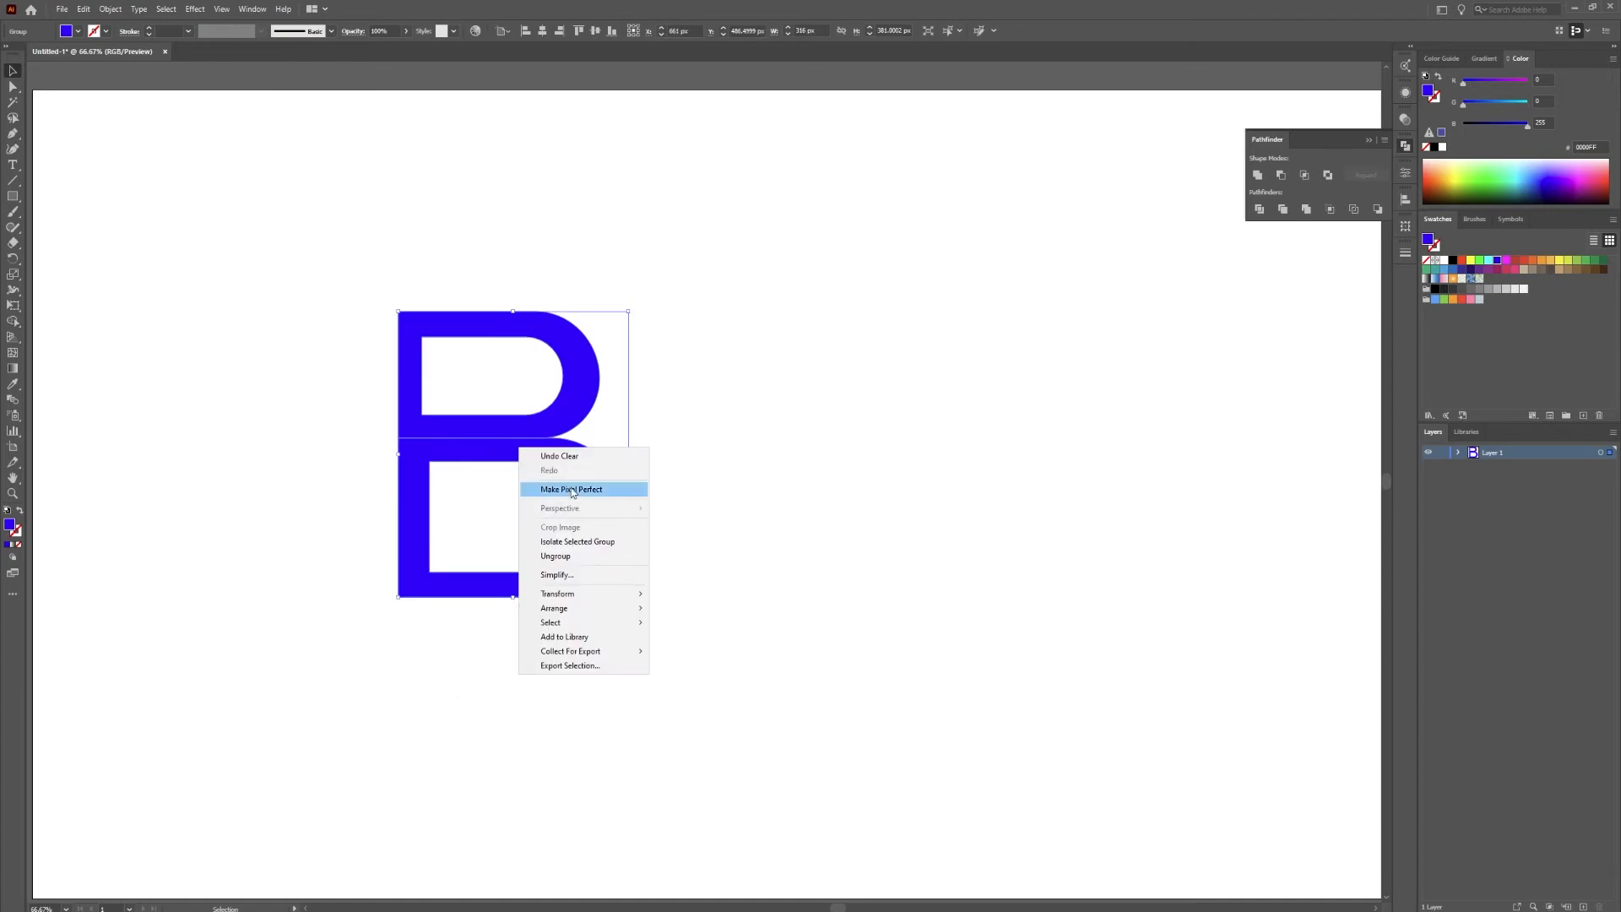
right_click(440, 439)
click(490, 549)
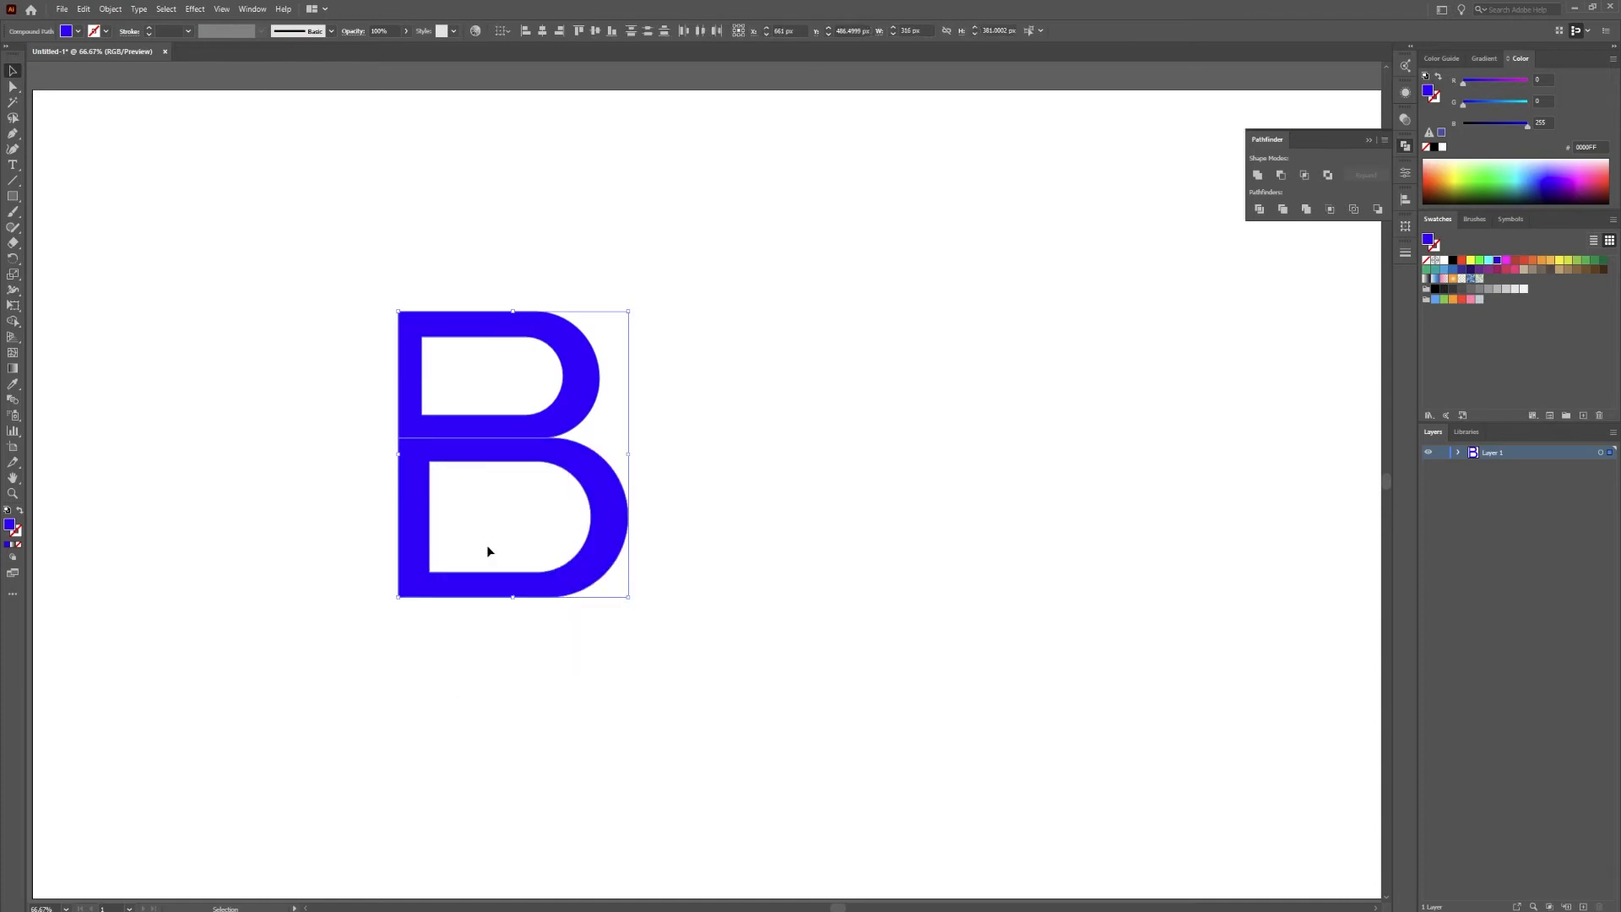
- Nudge the upper lobe down about 30 px so its lower bar overlaps the top bar of the lower lobe
click(555, 342)
key(Down)
key(Down)
key(Down)
key(Down)
key(Down)
key(Down)
key(Down)
key(Down)
key(Down)
key(Down)
key(Down)
key(Down)
key(Down)
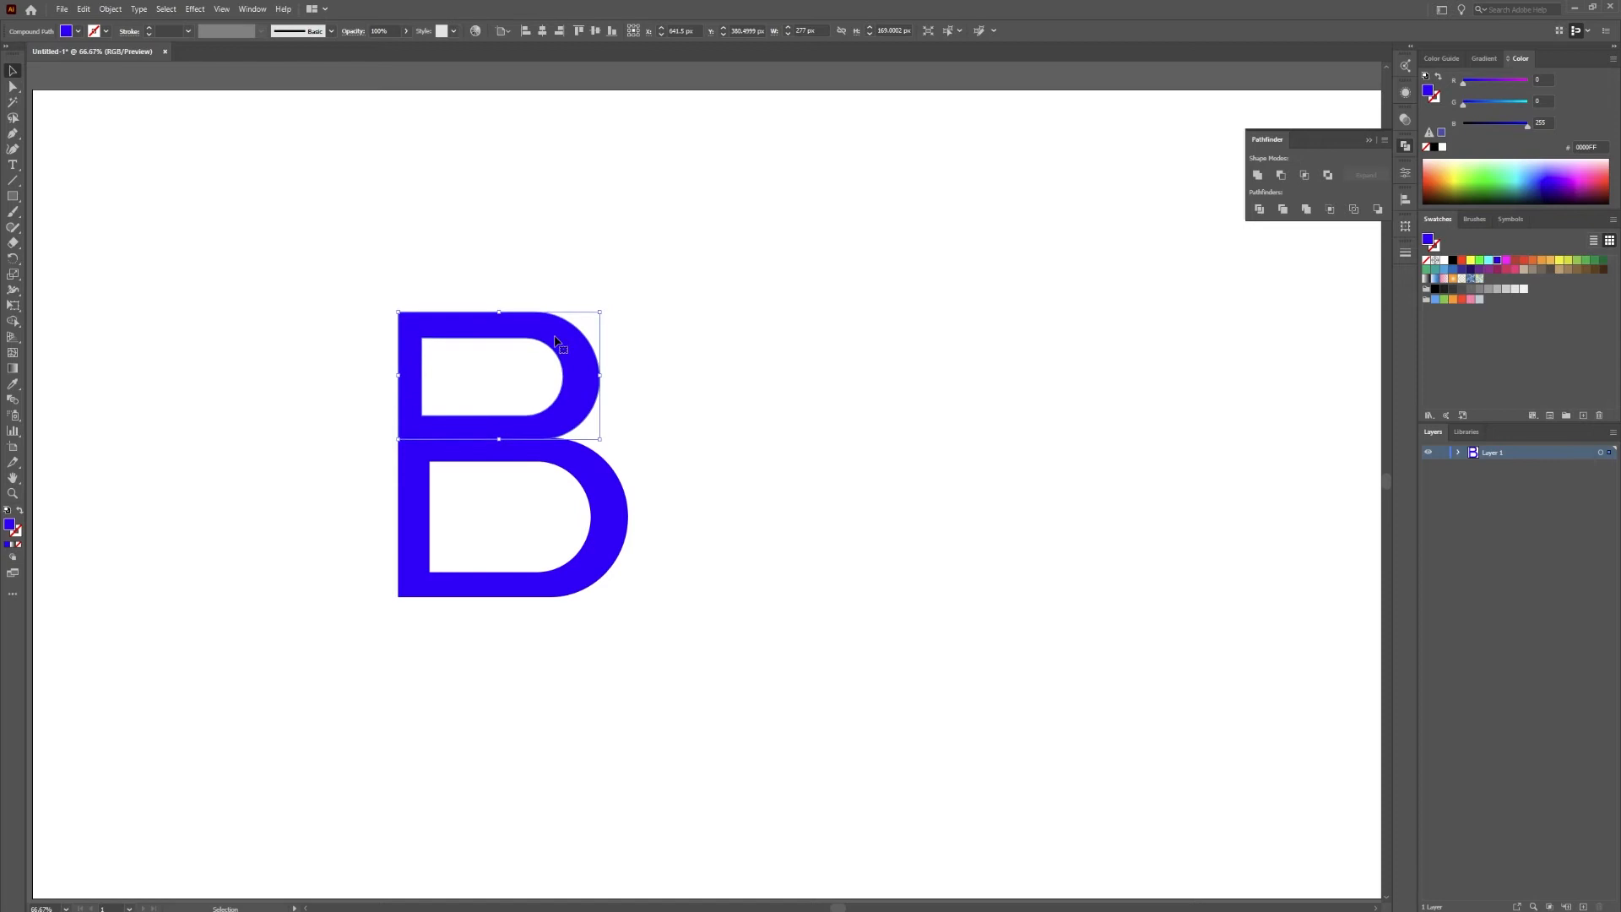
key(Down)
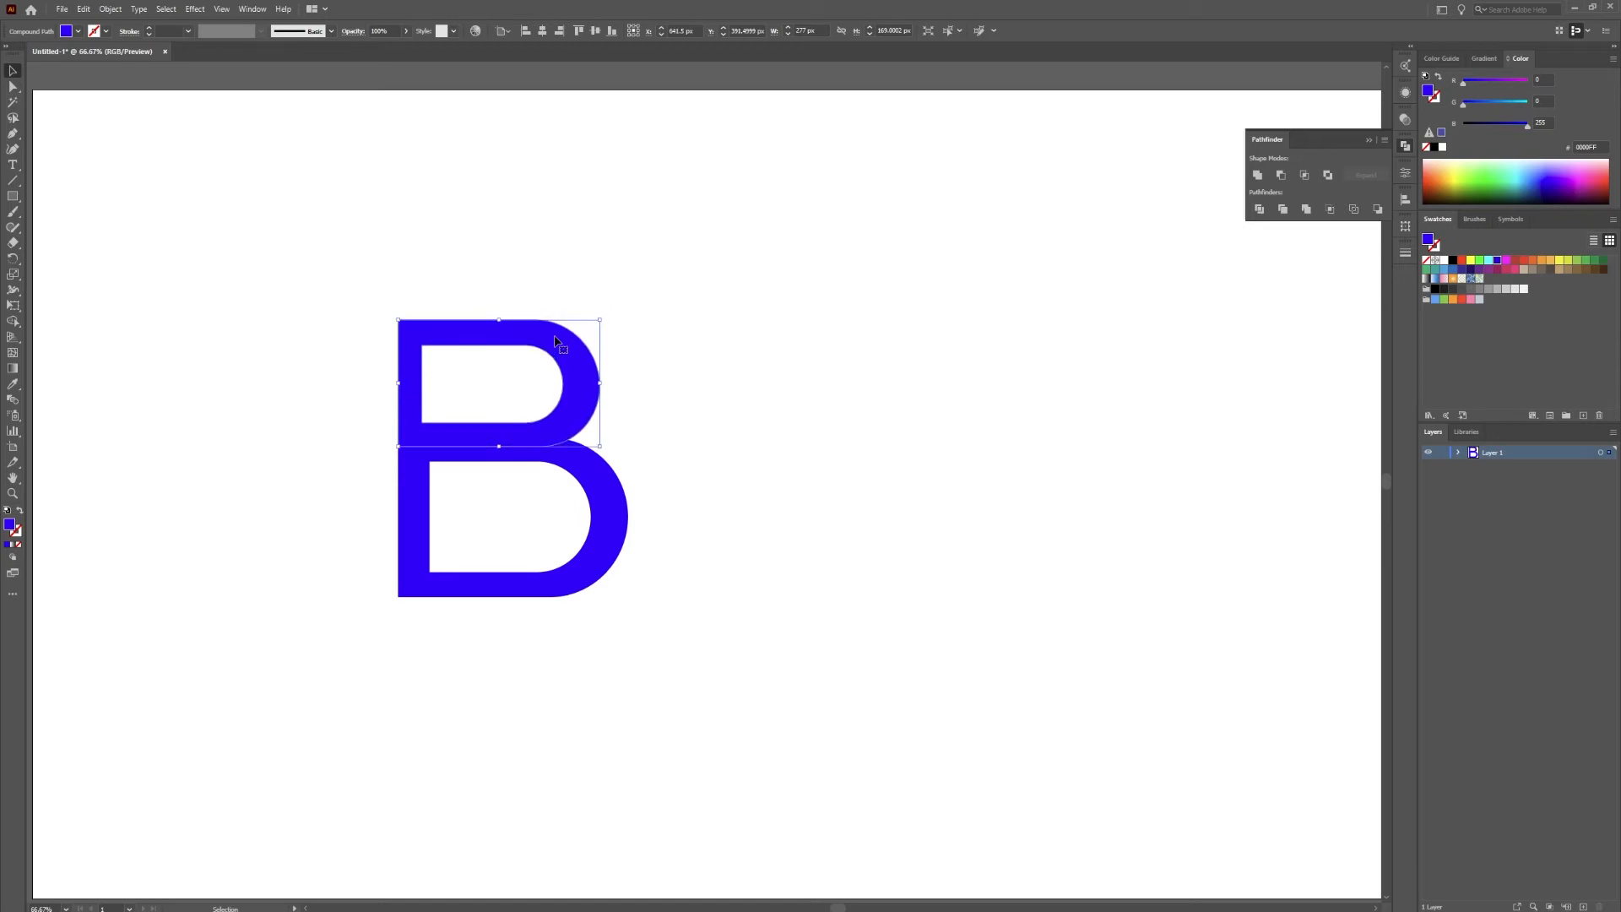
click(627, 401)
click(562, 429)
key(Down)
key(Down)
key(Down)
key(Down)
key(Down)
key(Down)
key(Down)
key(Down)
key(Down)
key(Down)
key(Down)
key(Down)
key(Down)
key(Down)
key(Down)
key(Down)
key(Down)
key(Down)
key(Down)
key(Down)
key(Down)
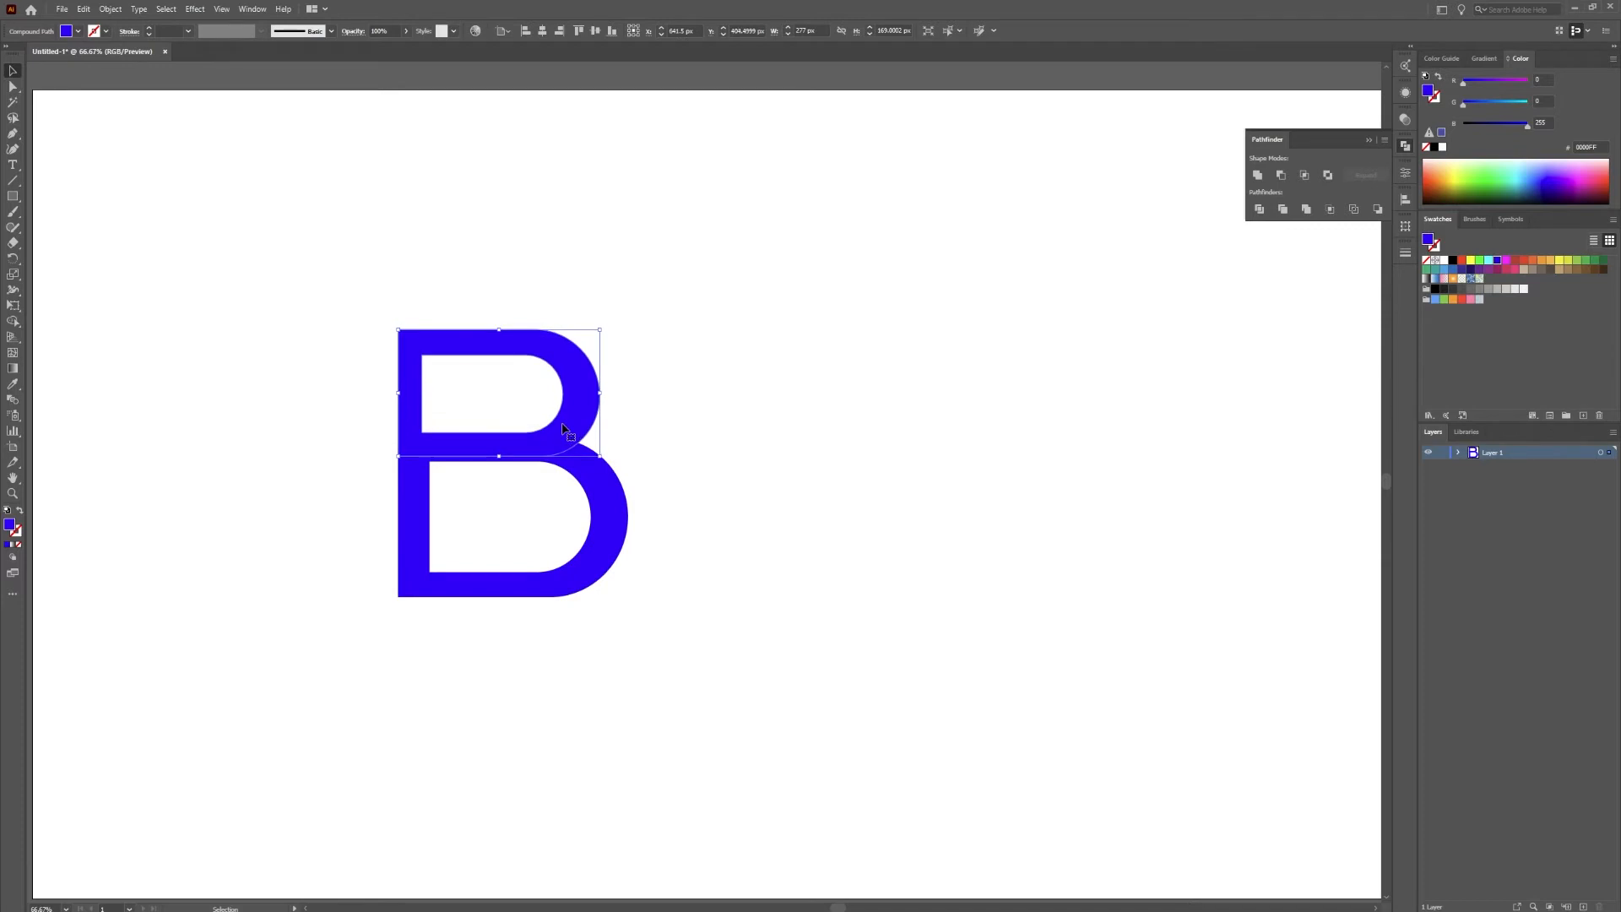
key(Down)
key(Down)
key(Down)
key(Down)
key(Down)
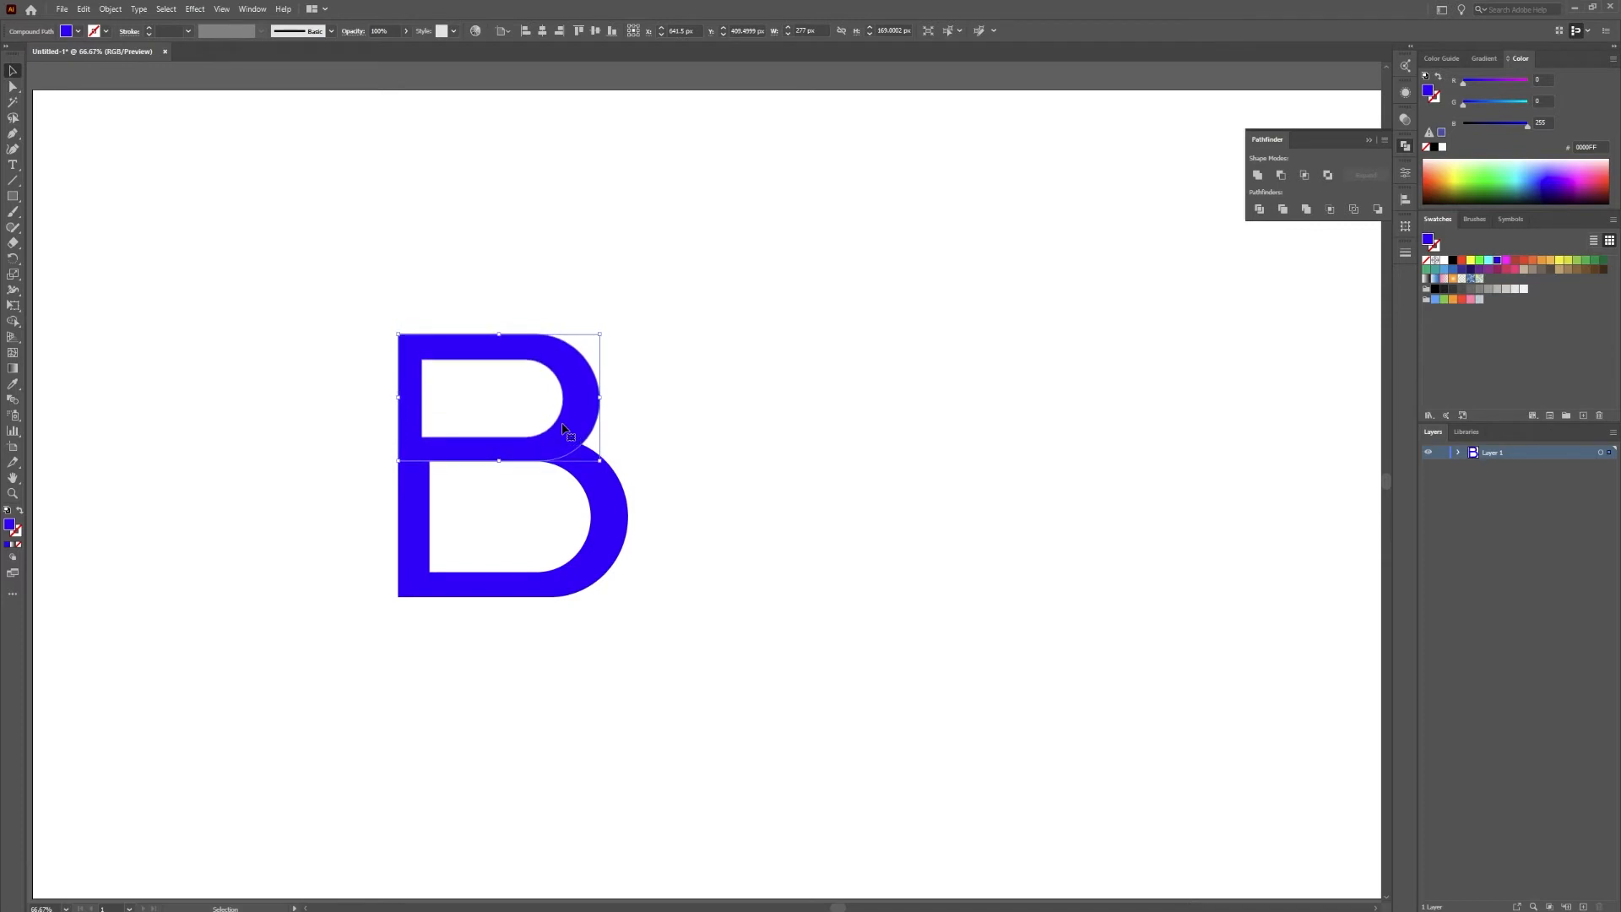
click(722, 418)
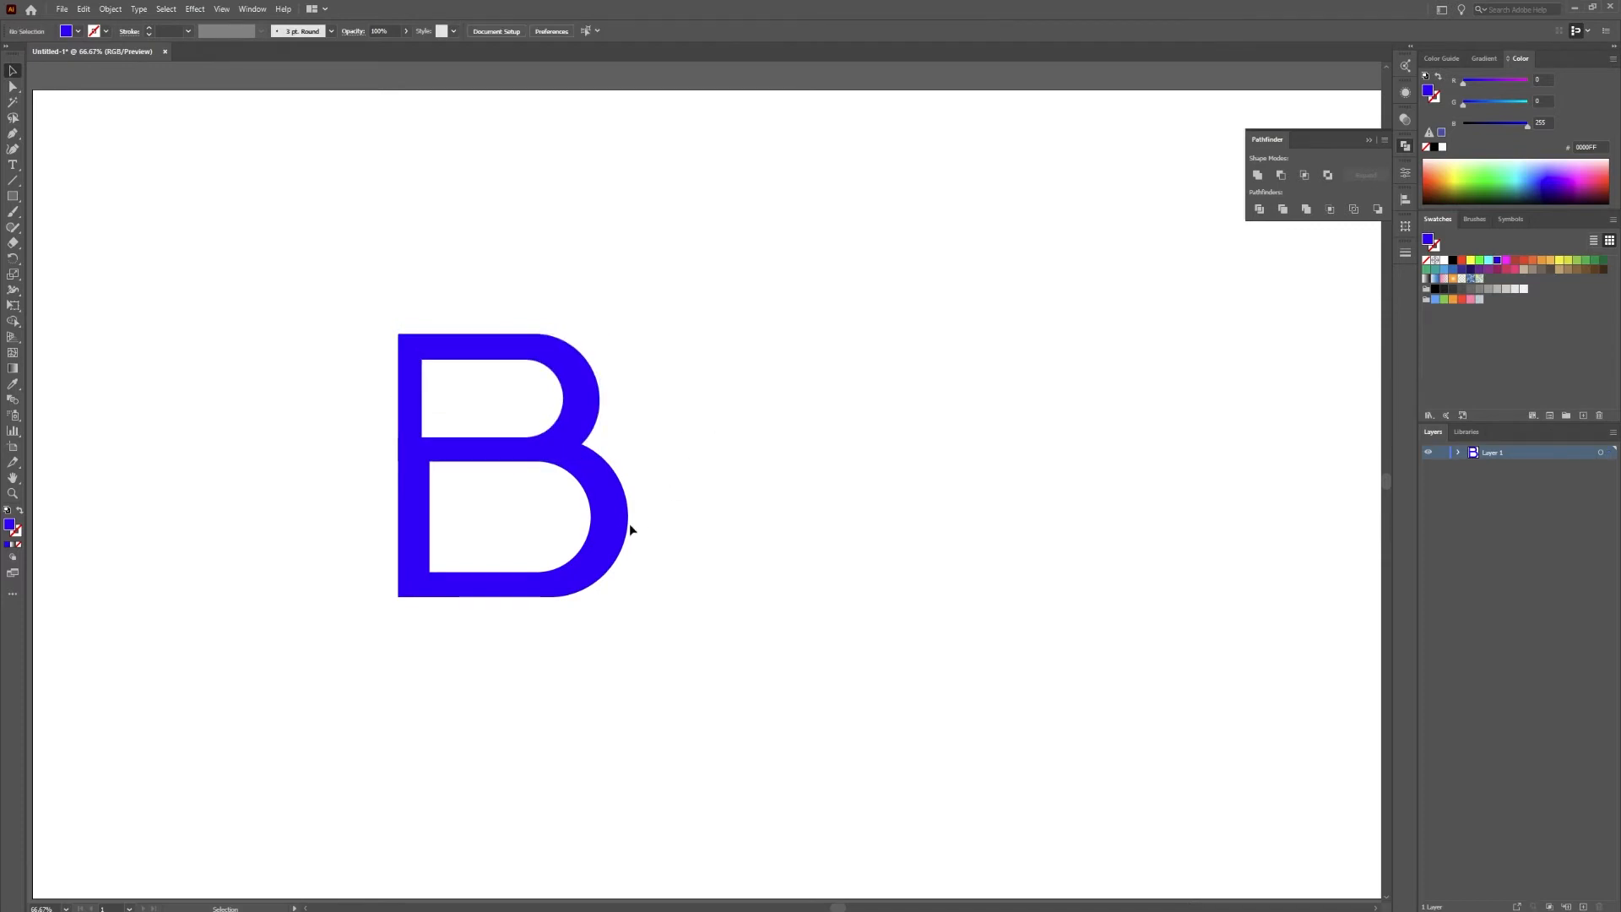
- Shrink the lower lobe from its bottom and right edges to a width of about 308 px
click(566, 589)
drag(514, 598, 514, 583)
drag(633, 514, 626, 514)
- Round the upper lobe's outer upper left corner to a radius of about 27 px
click(587, 363)
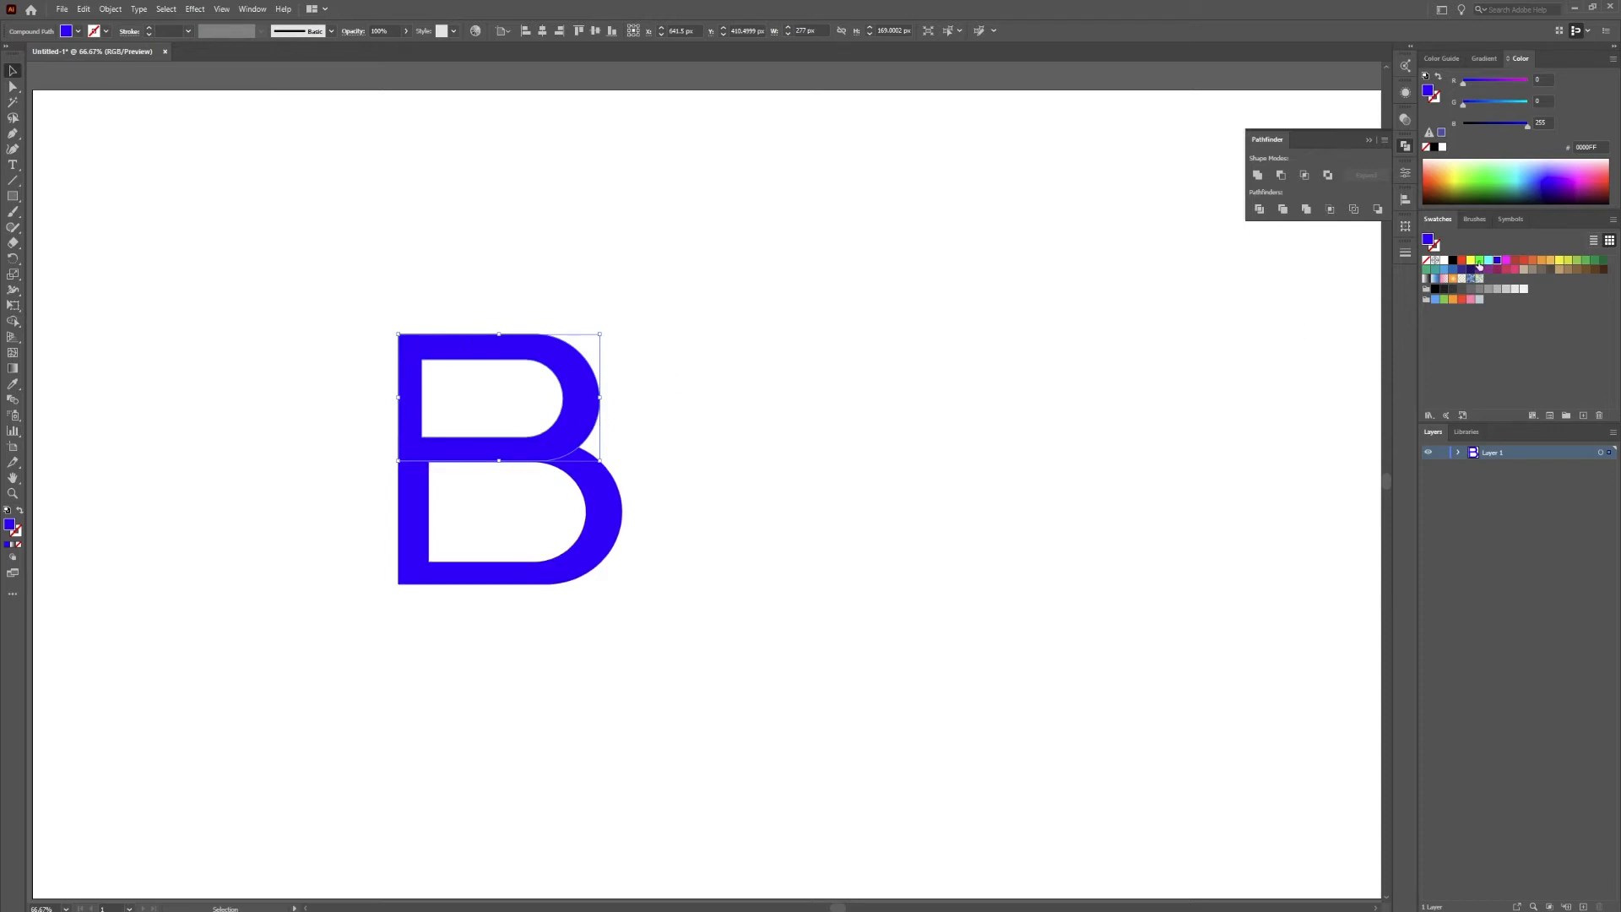
key(a)
drag(407, 347, 417, 353)
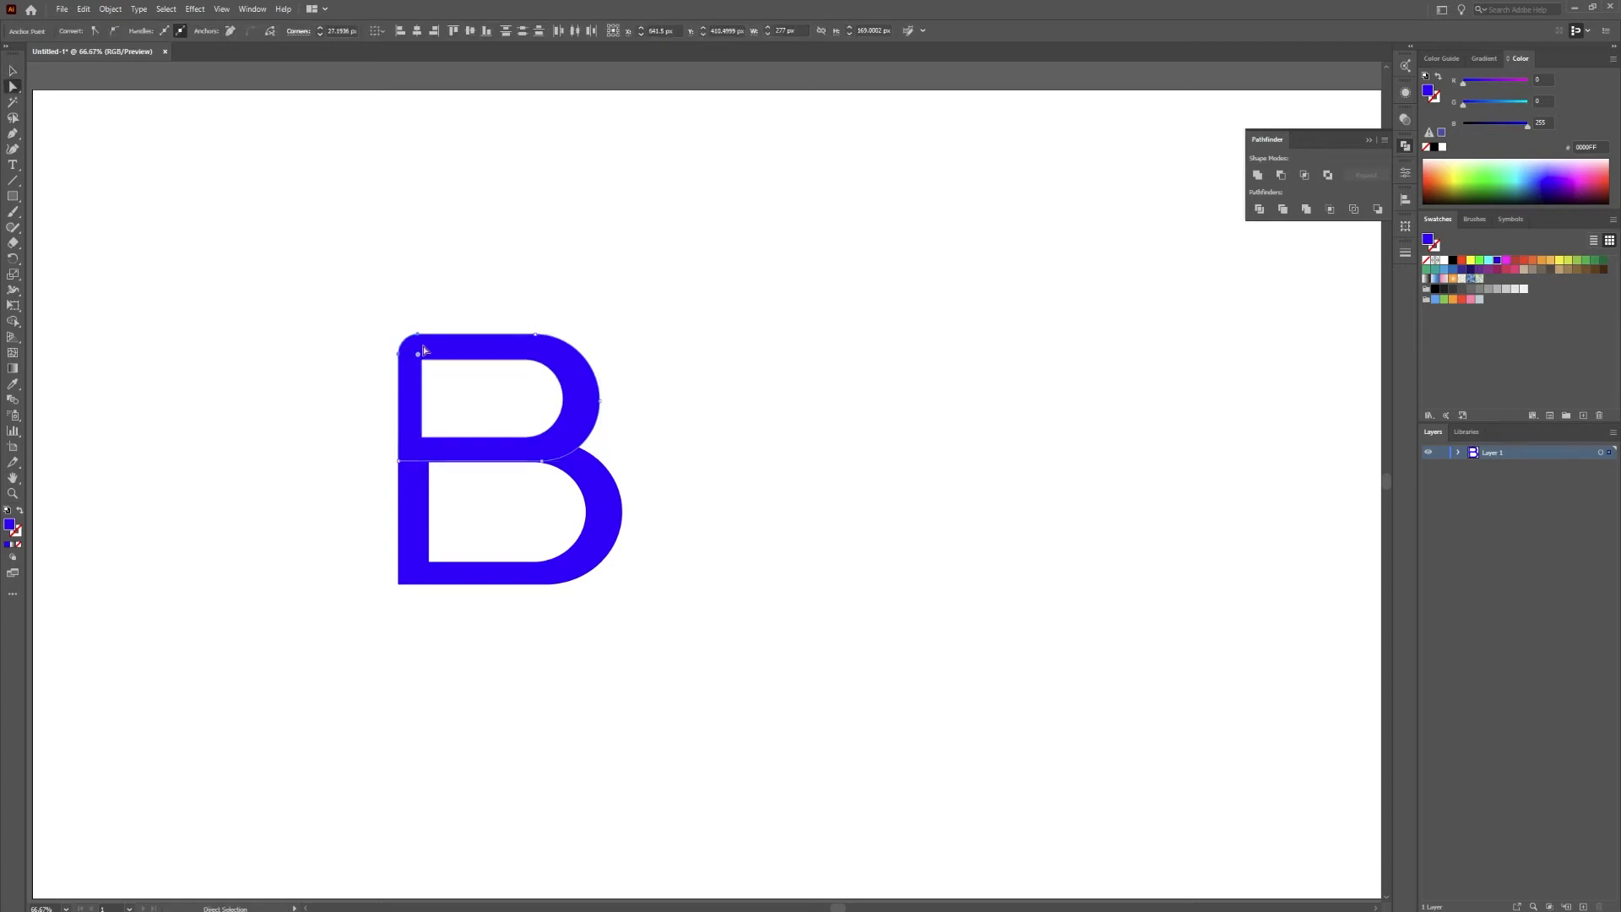
click(459, 265)
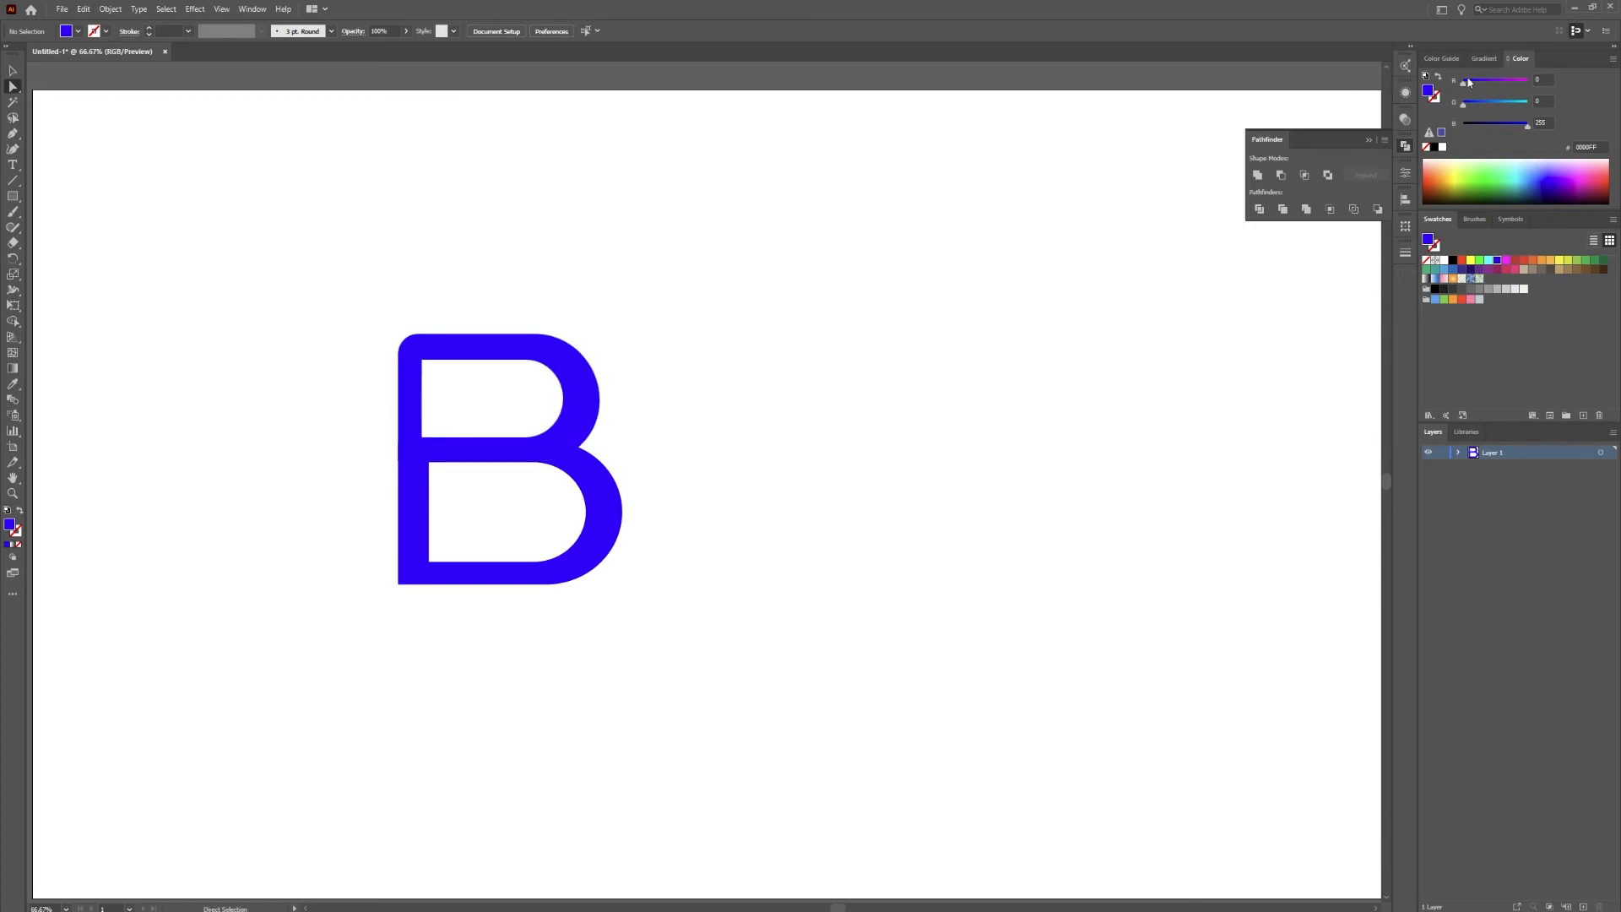
- Fill the upper lobe with a linear gradient and set the gradient's starting colour to blue
click(1485, 58)
click(1438, 84)
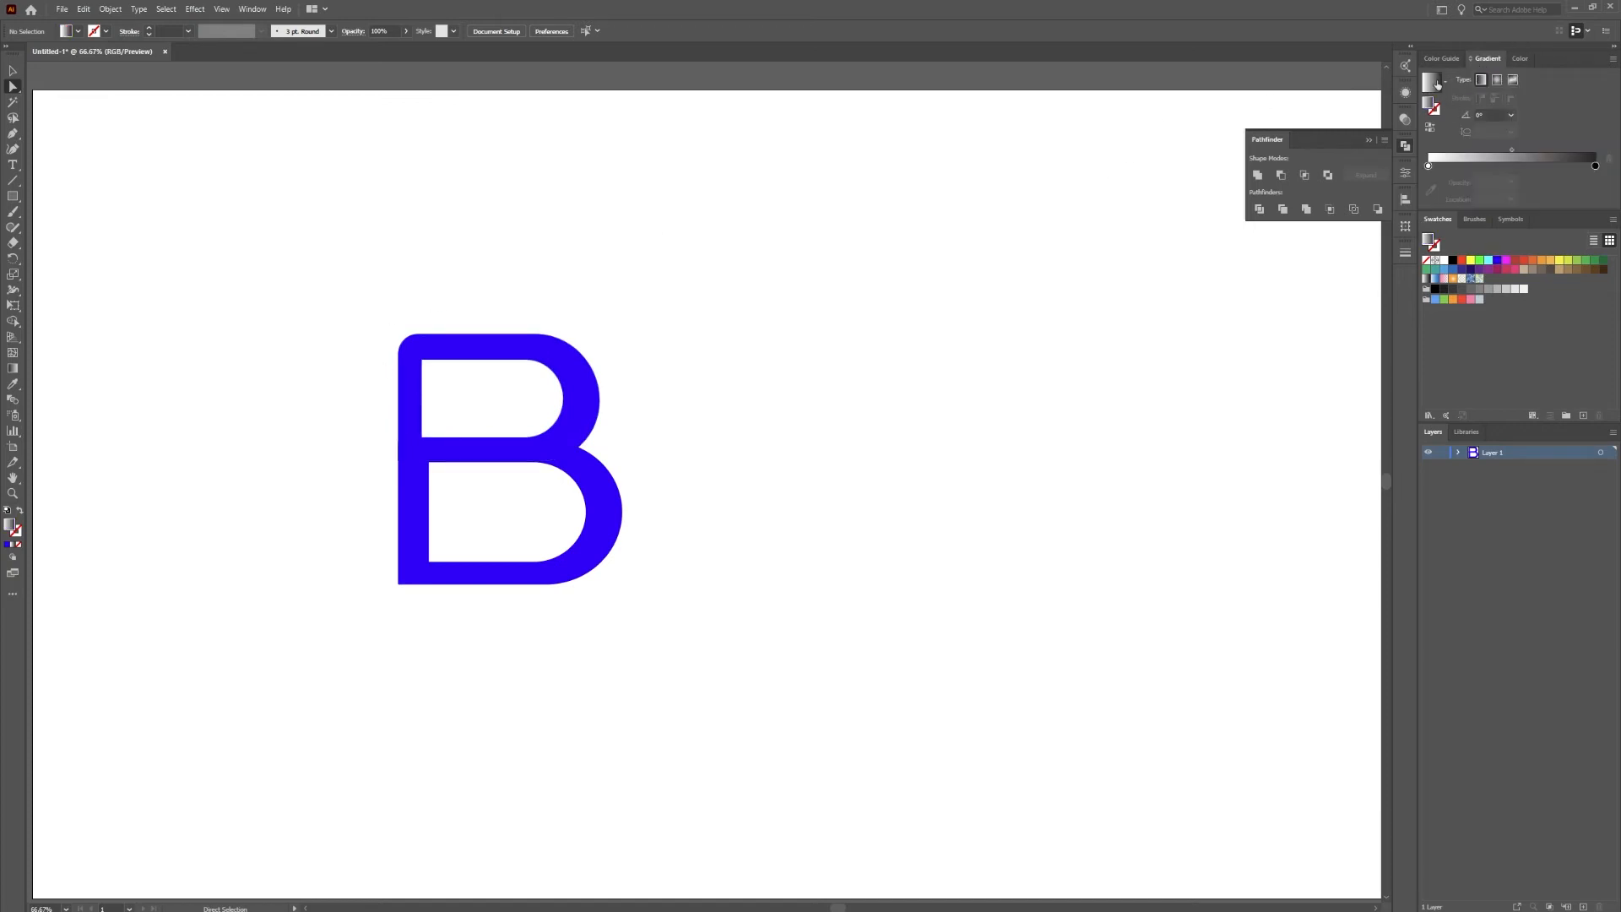
click(495, 343)
click(1434, 82)
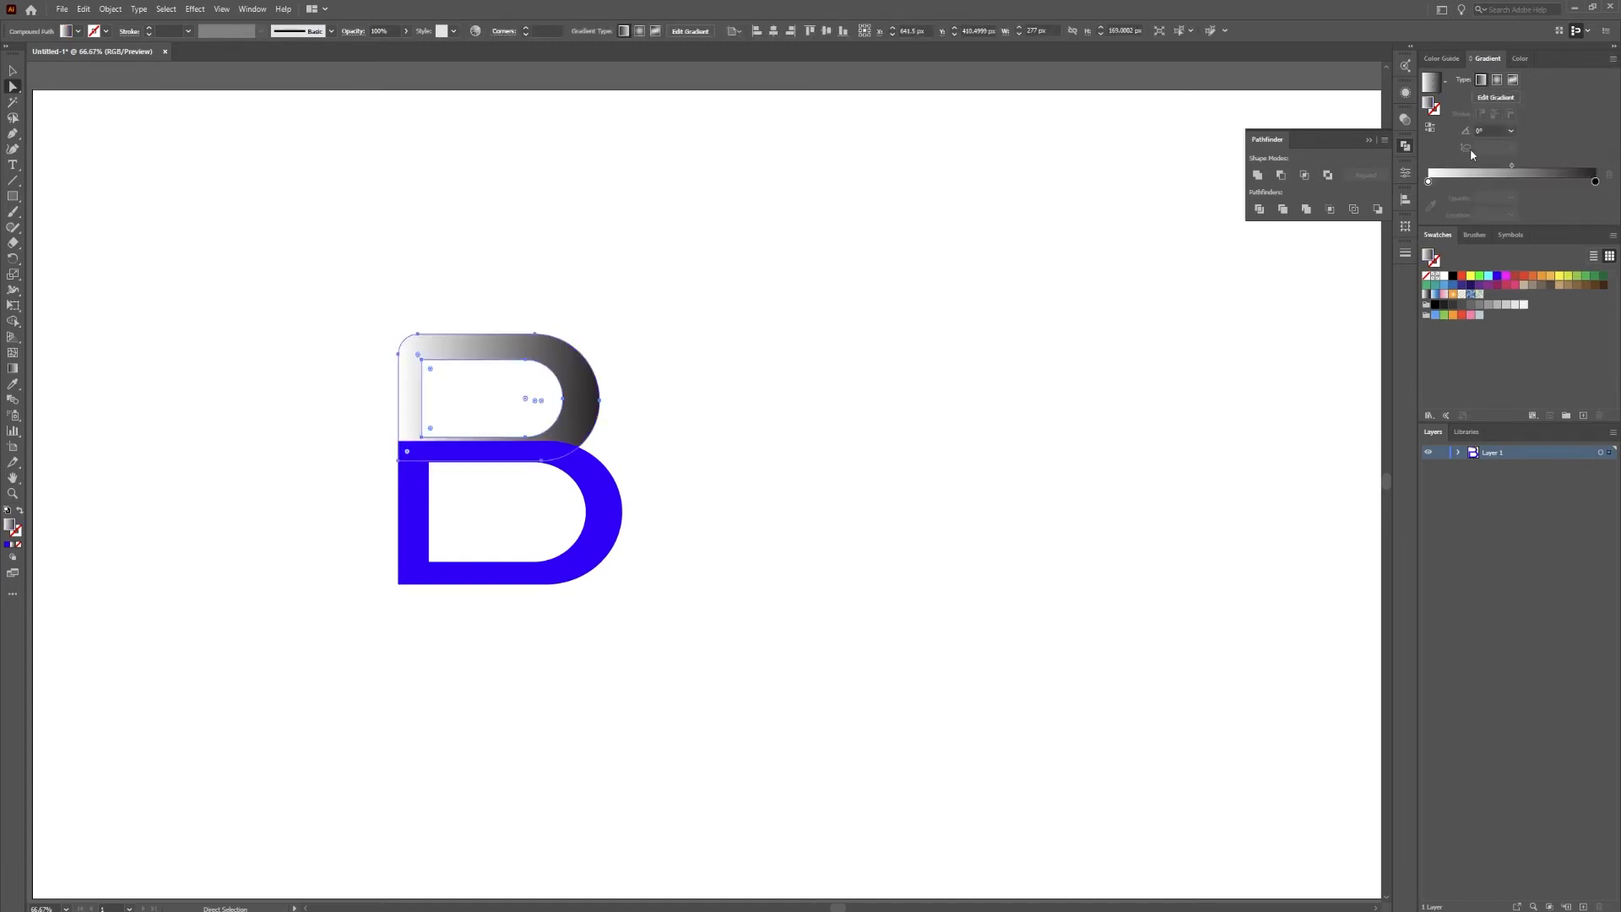
click(1498, 275)
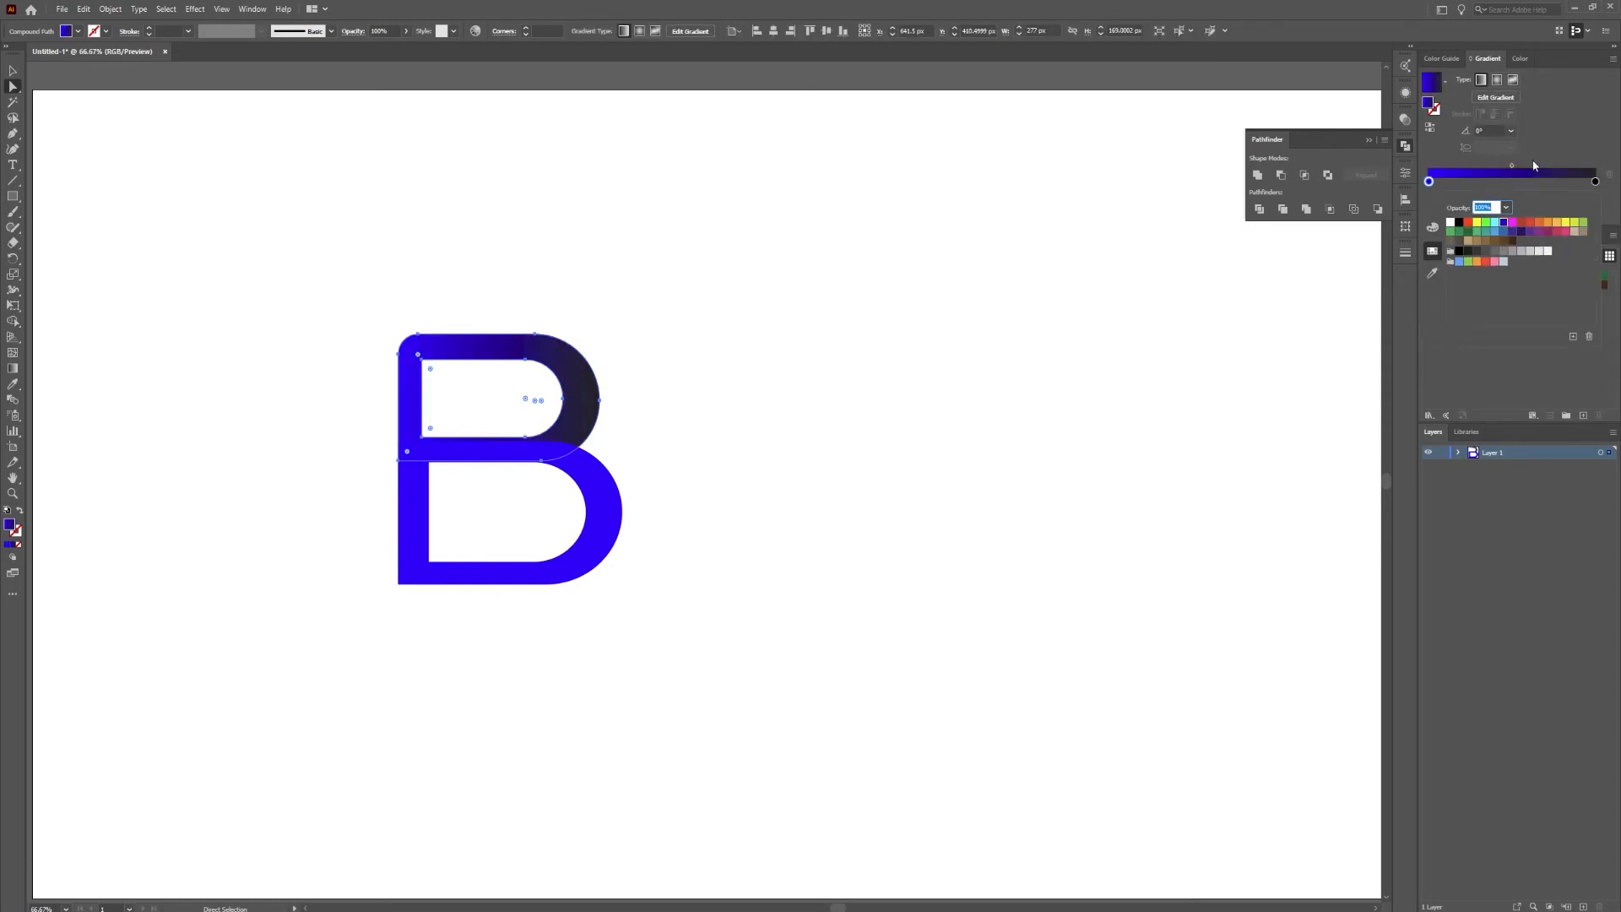
- Change the end colour of the upper lobe's gradient to a custom purple
click(1406, 183)
click(1596, 181)
double_click(1595, 181)
click(1596, 182)
double_click(1595, 182)
click(1432, 227)
click(1432, 250)
click(1433, 228)
click(1594, 196)
click(1544, 229)
click(1543, 315)
mouse_move(1539, 274)
mouse_down()
mouse_move(1556, 275)
mouse_move(1537, 255)
mouse_up()
drag(1538, 313, 1557, 313)
click(1590, 149)
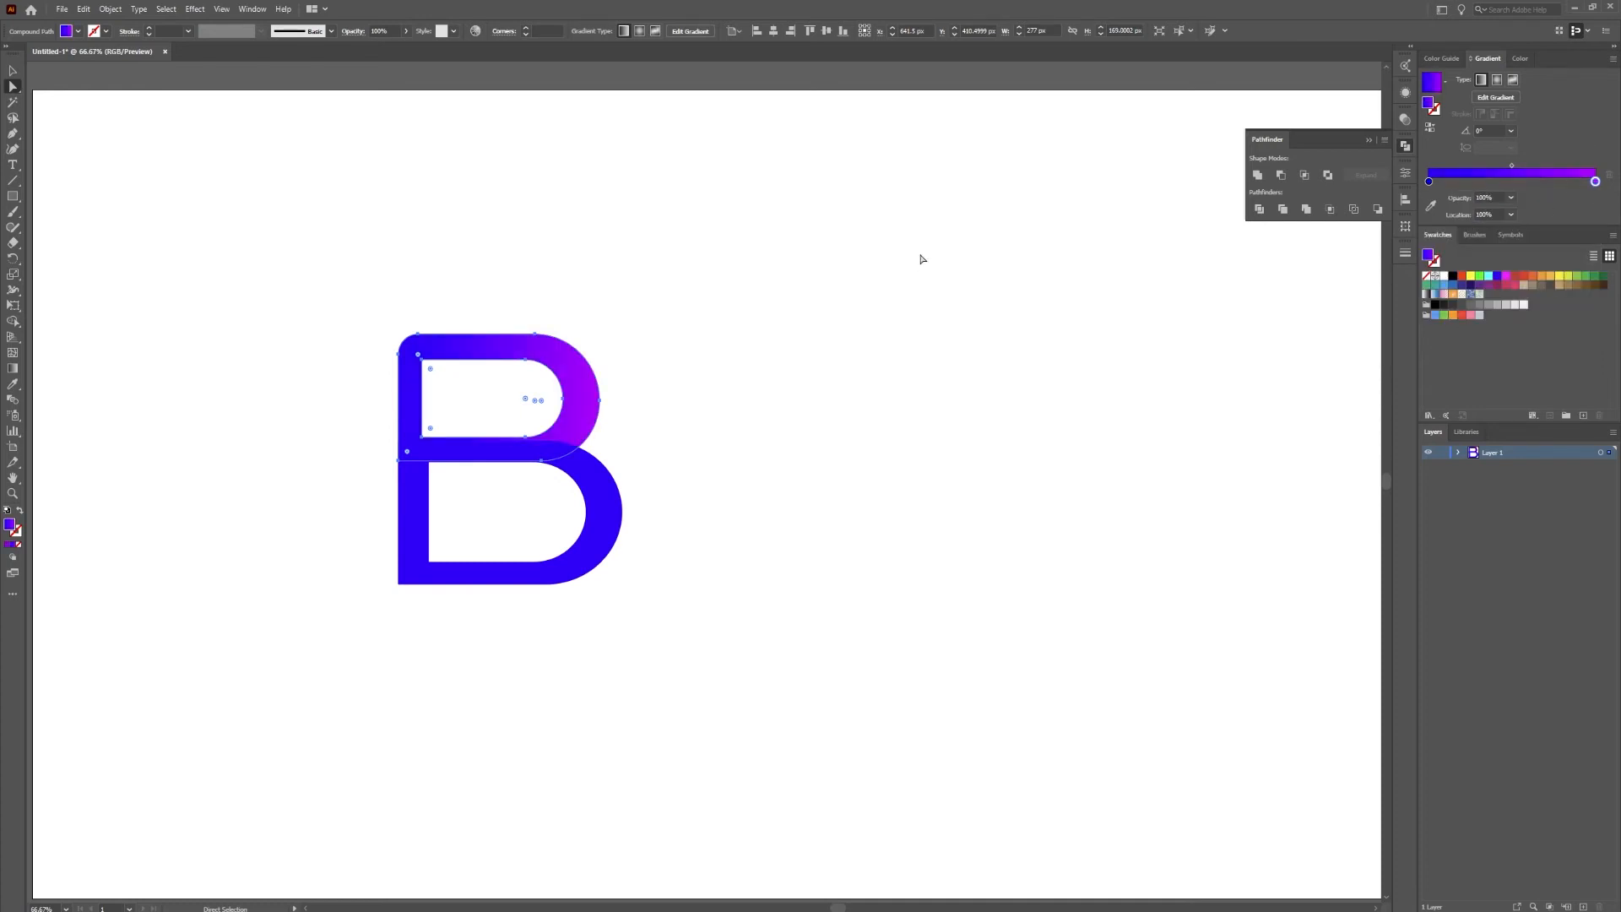
- Send the lower lobe backward so the upper lobe's gradient bar lies in front of it
click(600, 502)
right_click(599, 498)
mouse_move(682, 642)
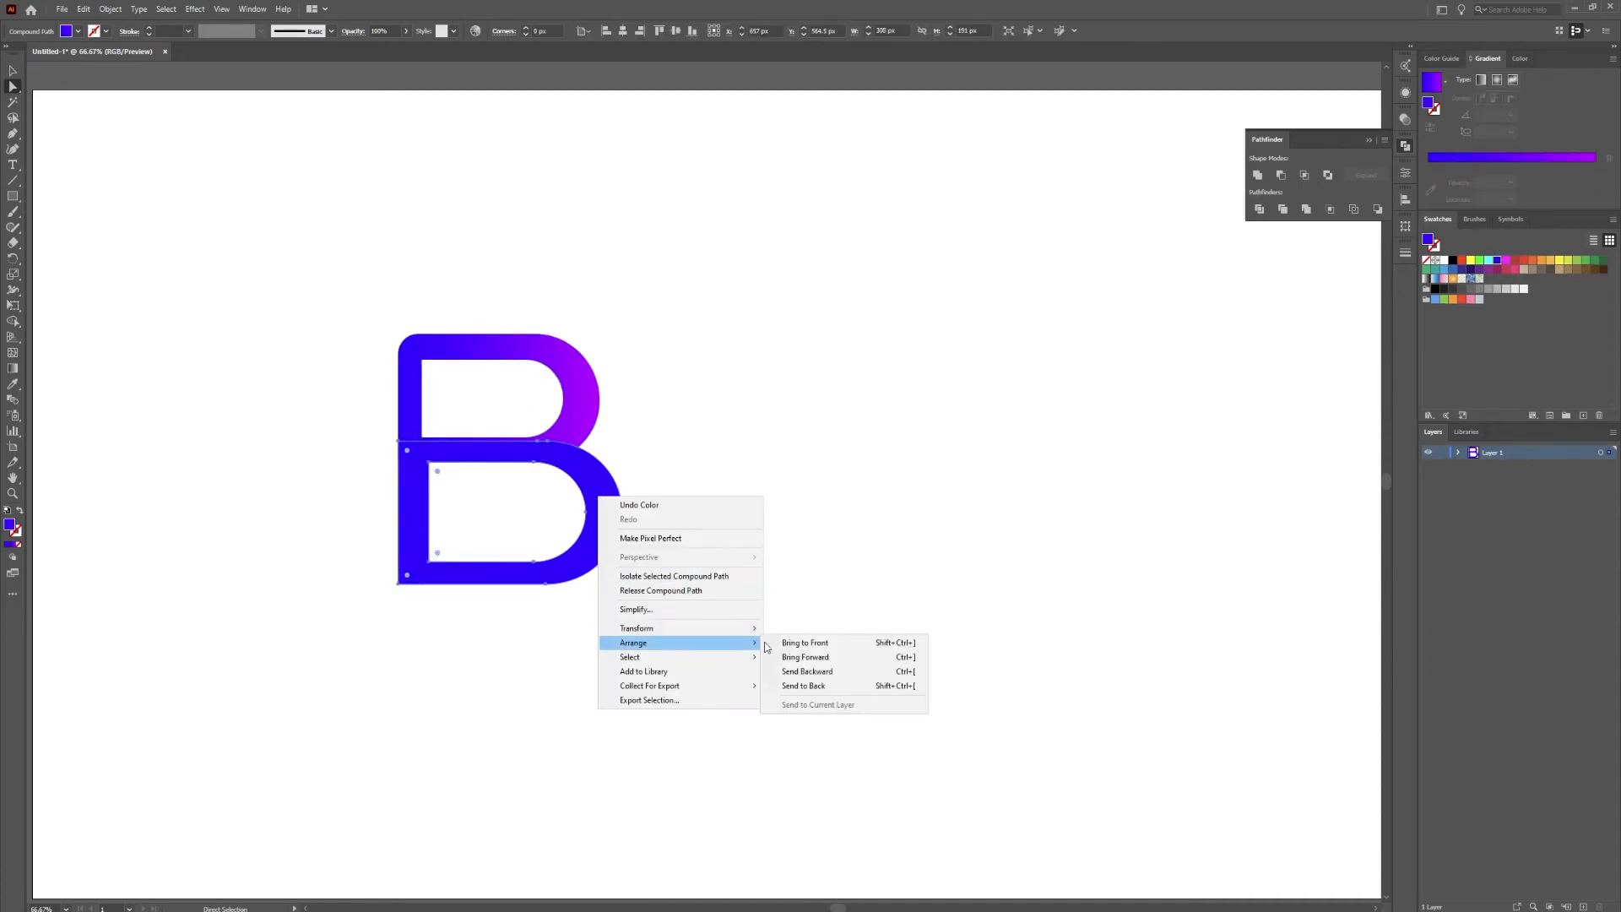
click(806, 671)
click(751, 485)
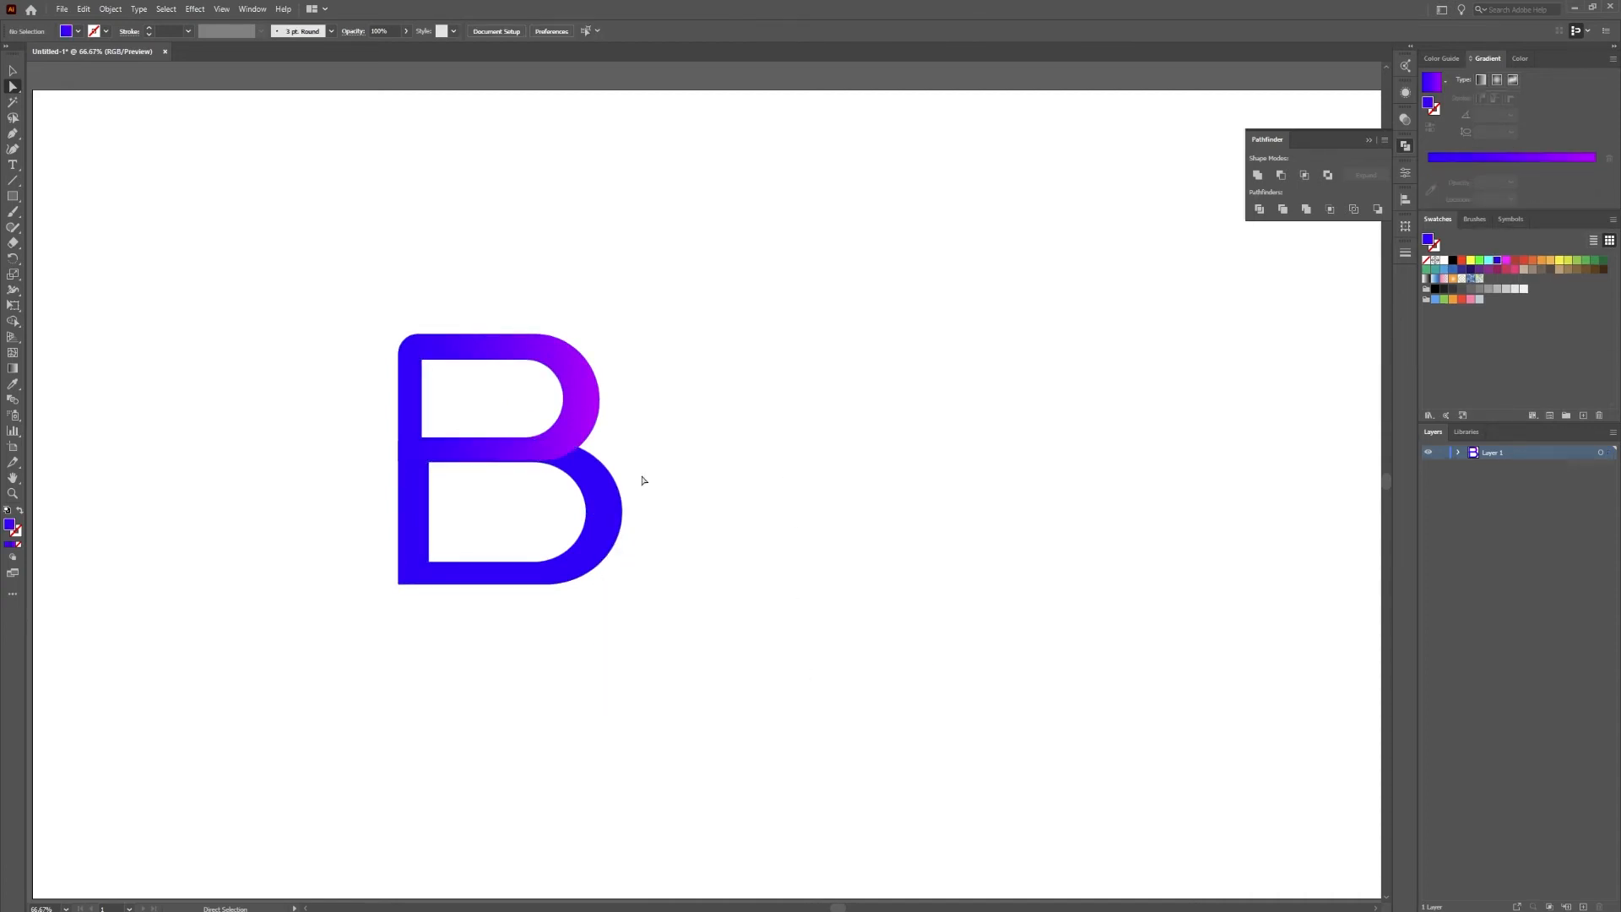
- Copy the upper lobe's blue-to-purple gradient onto the lower lobe with the Eyedropper tool
click(592, 448)
scroll(594, 448, up, 2)
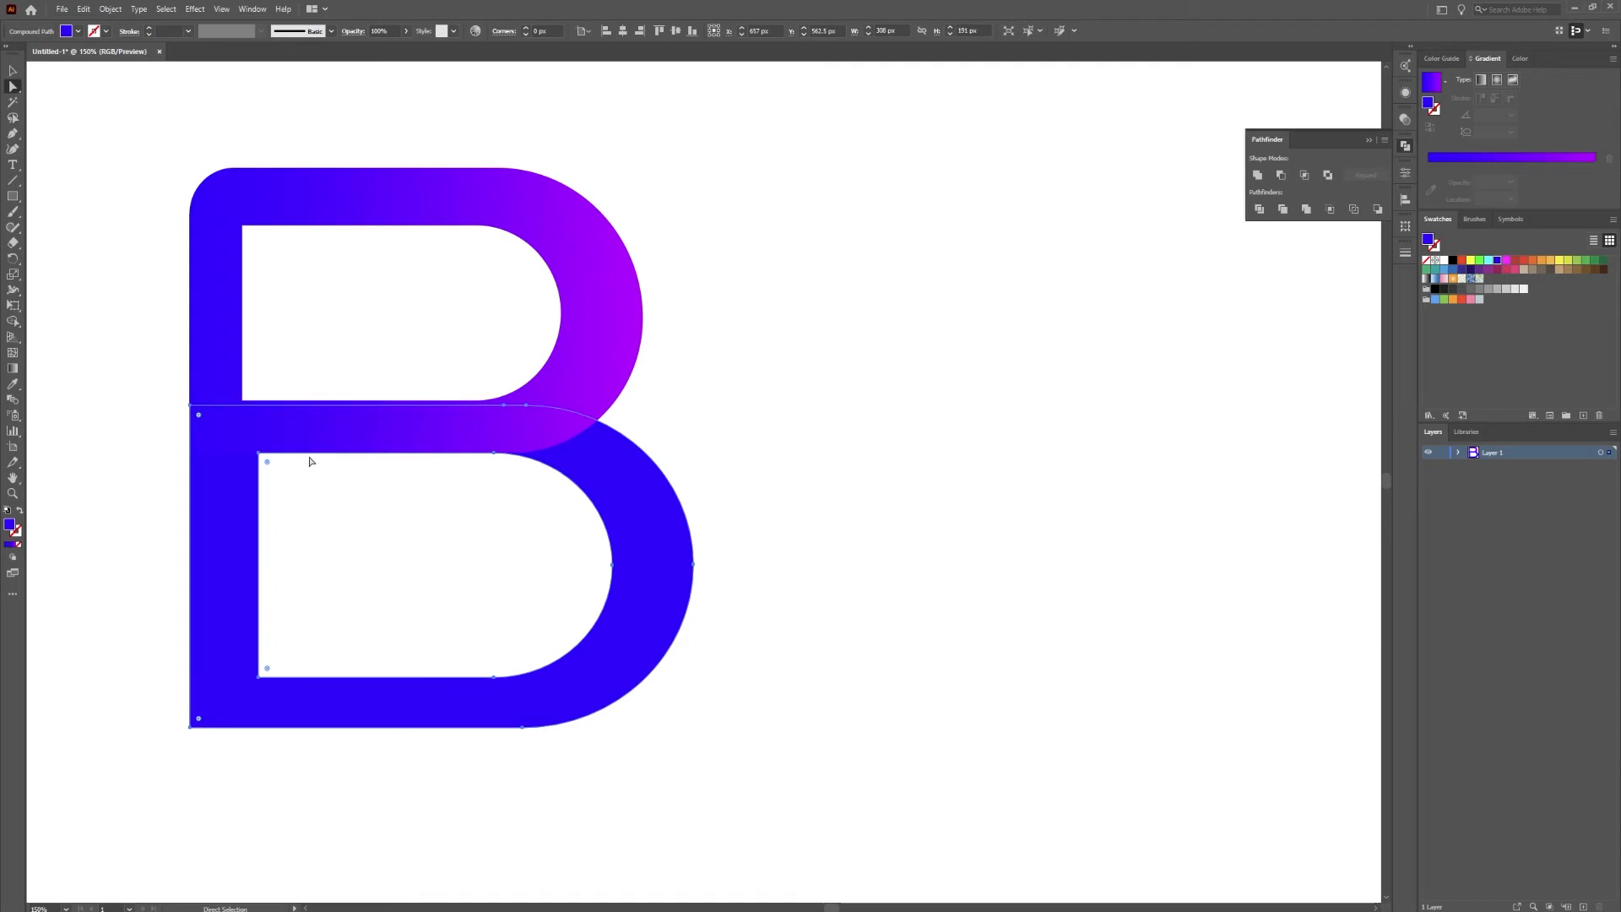
click(781, 391)
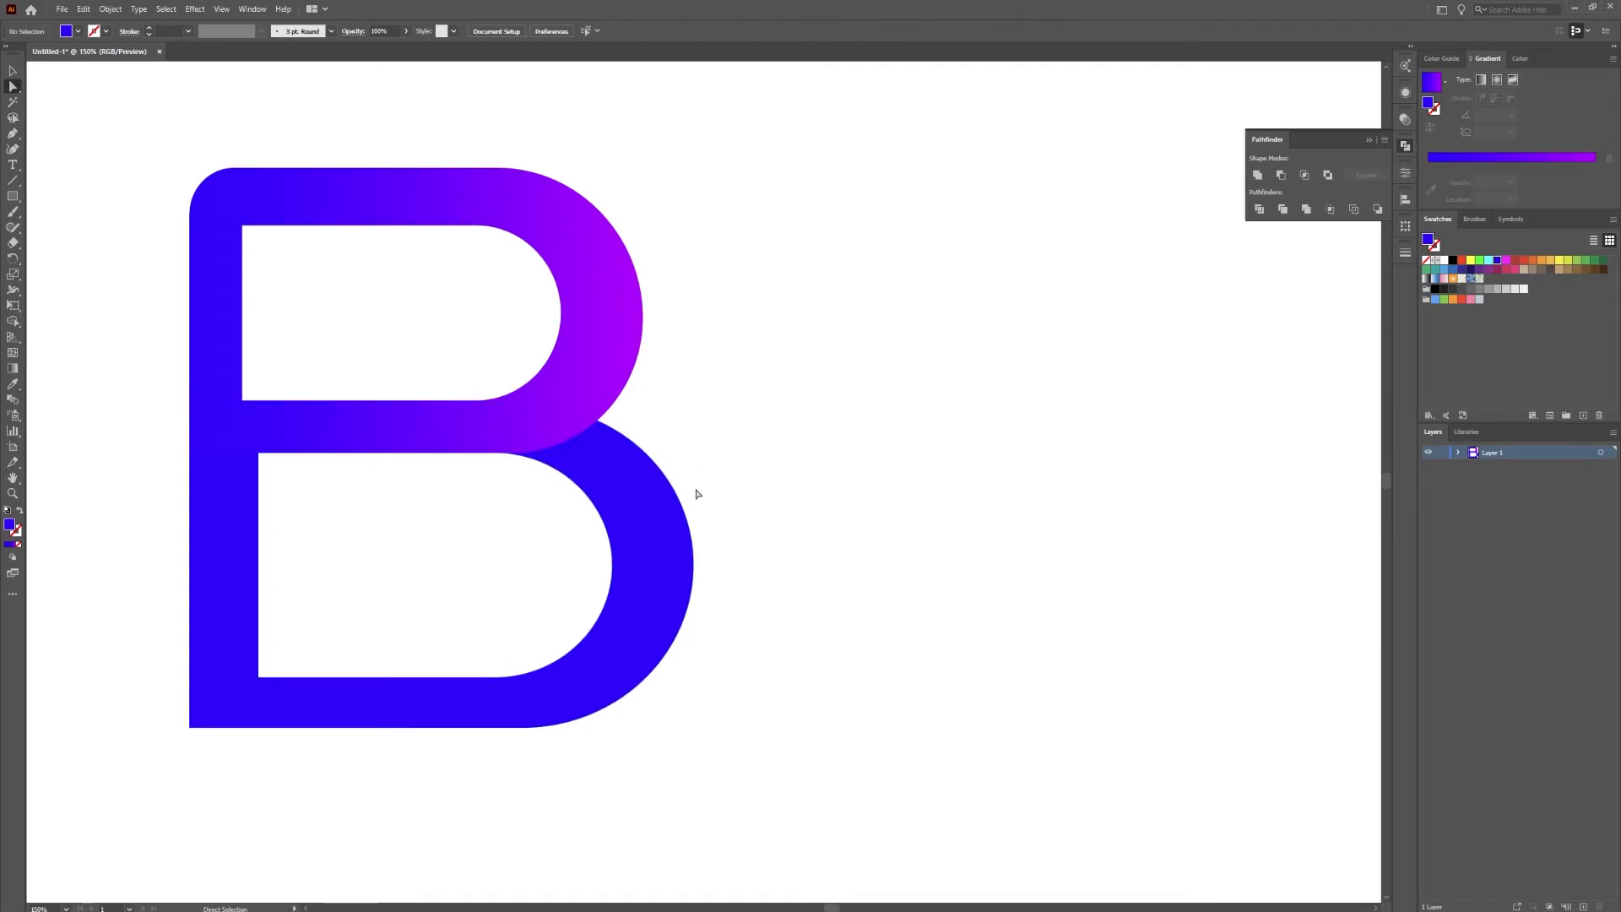
click(13, 70)
click(658, 469)
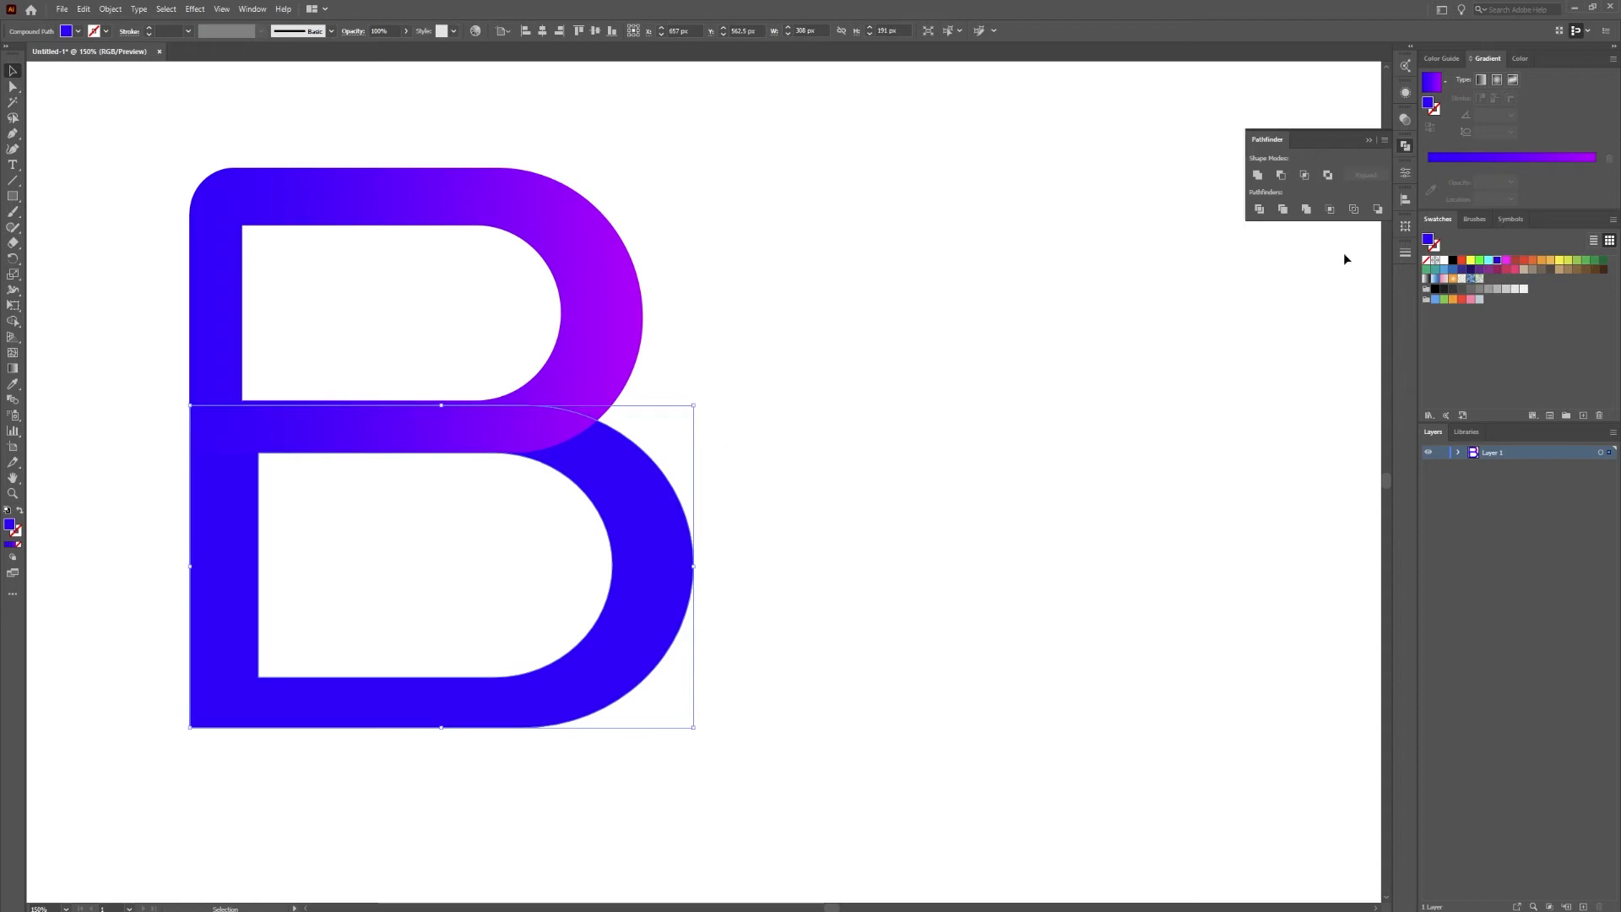
key(i)
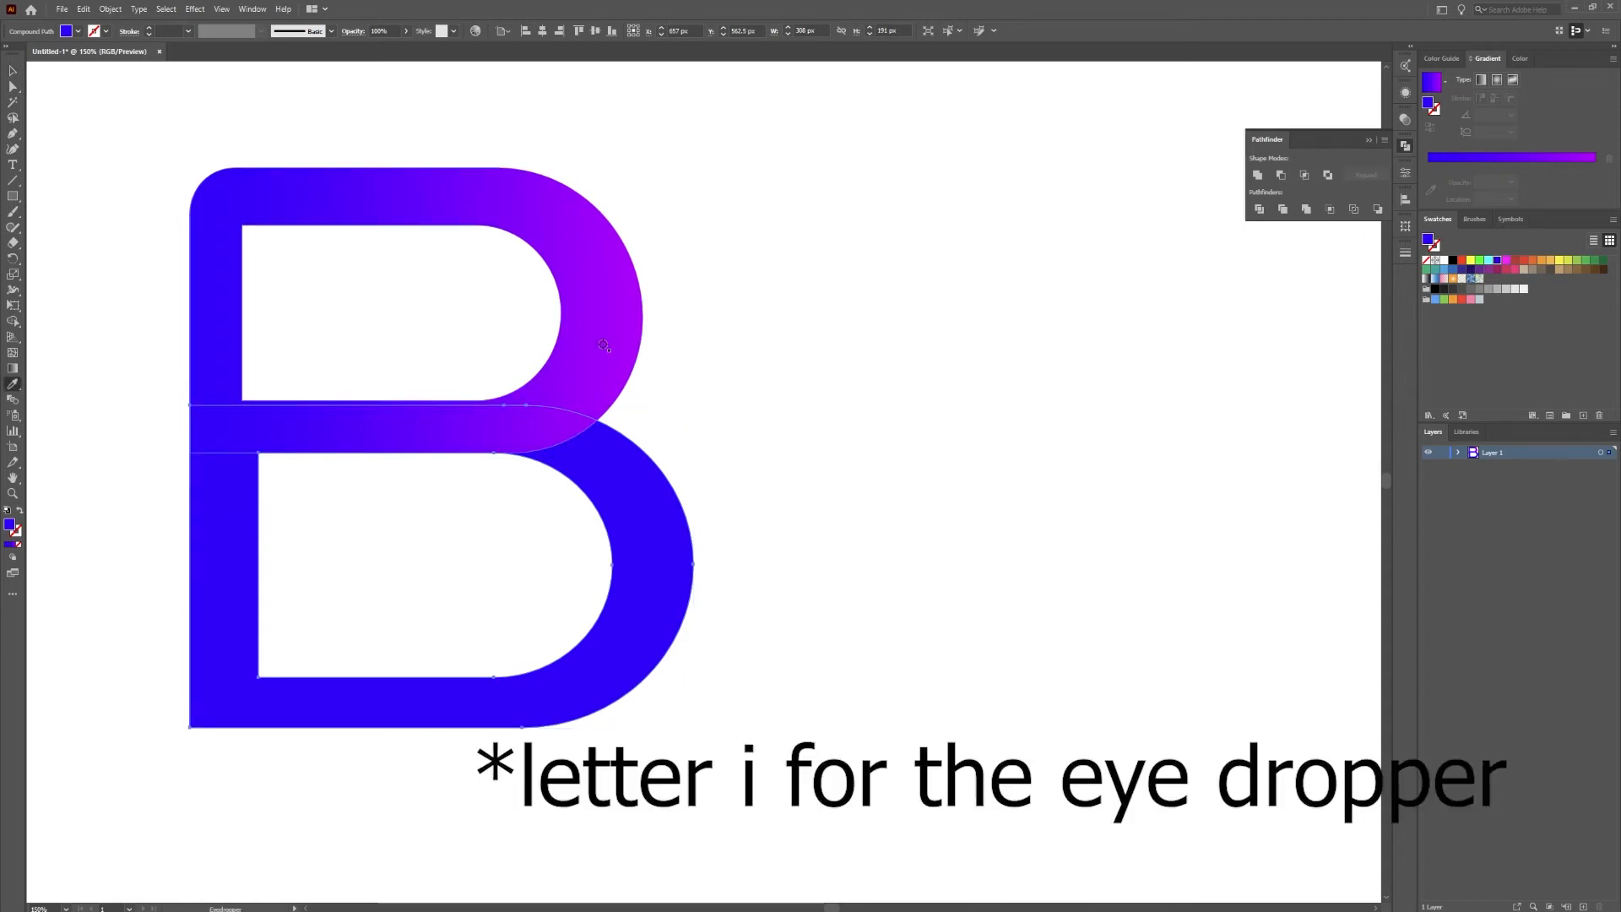
click(597, 318)
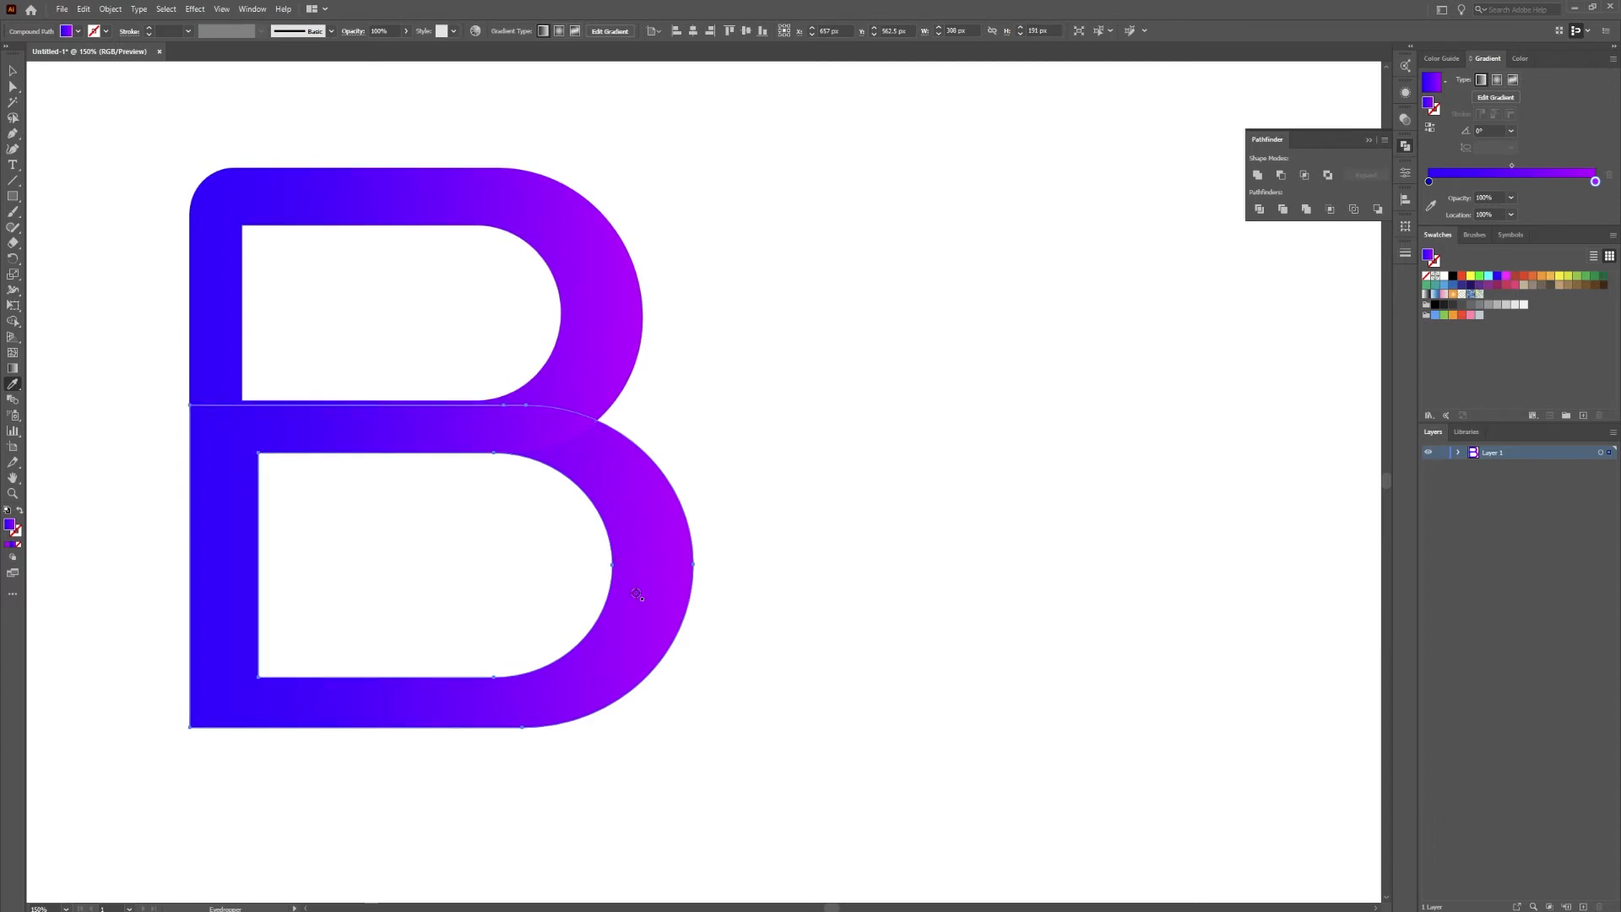
- Select the lower lobe and replace its fill with the white-to-black linear gradient preset
click(13, 72)
click(921, 563)
click(668, 566)
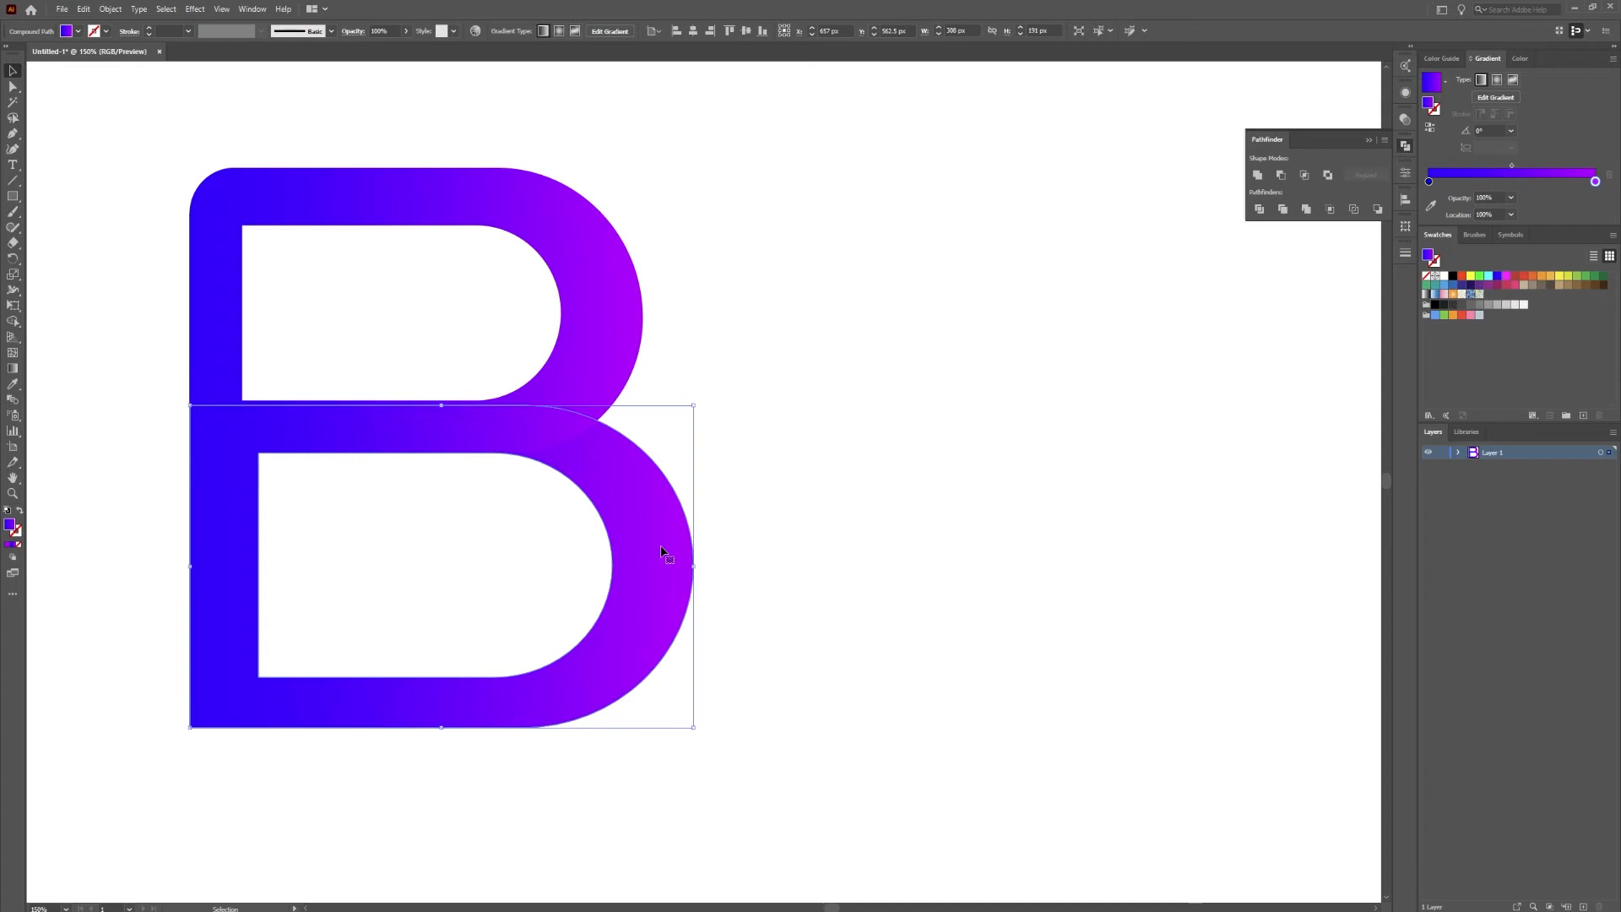
key(a)
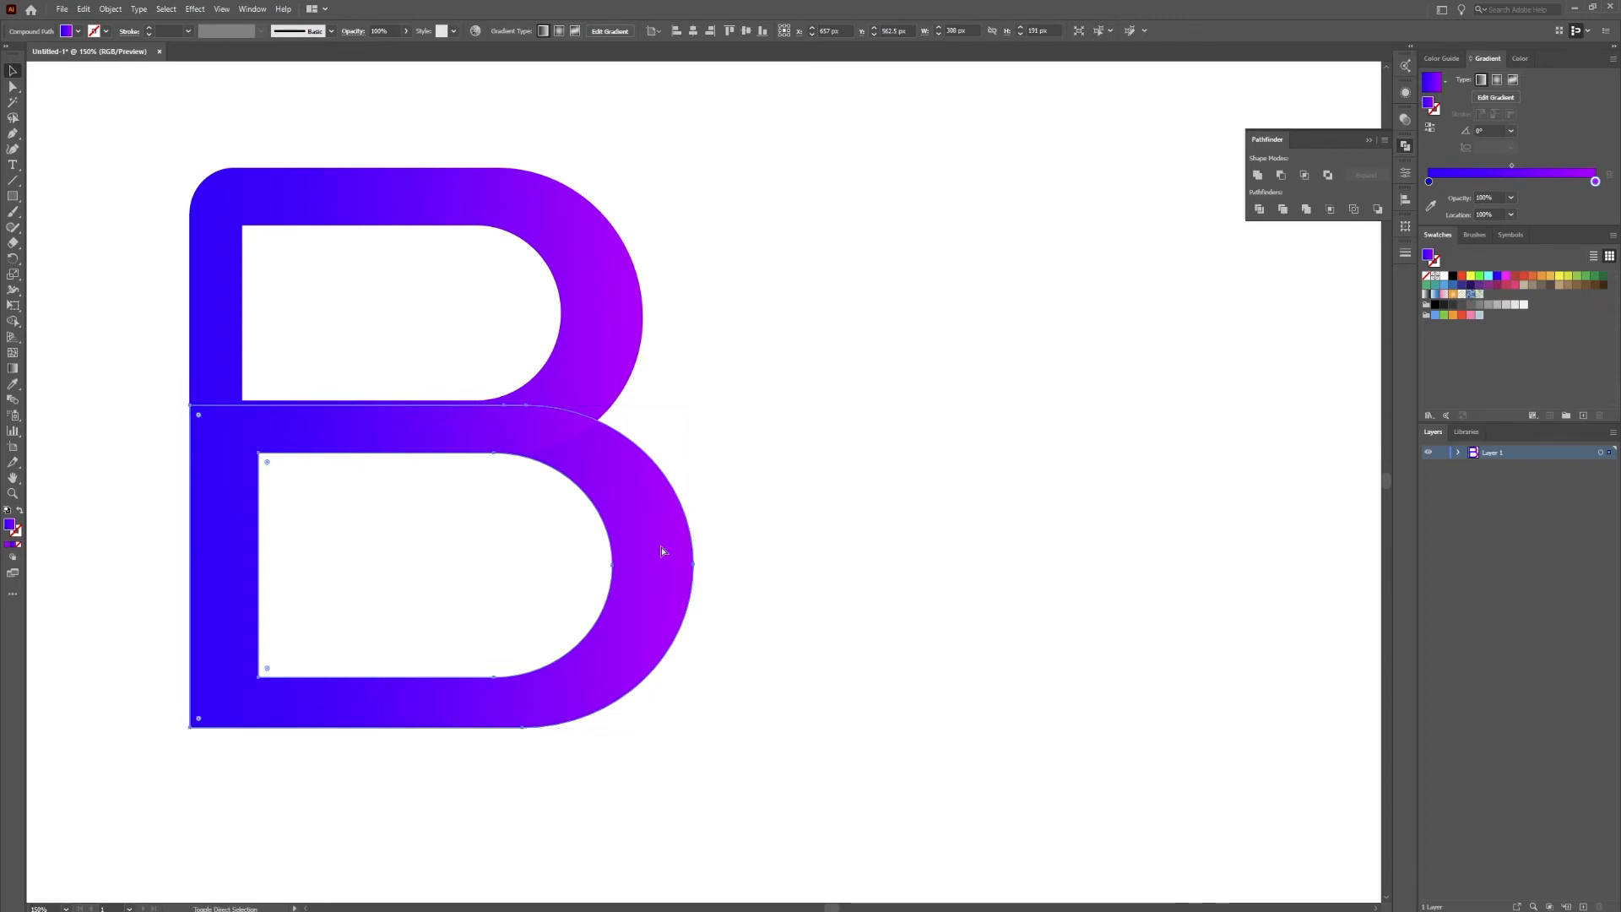
key(v)
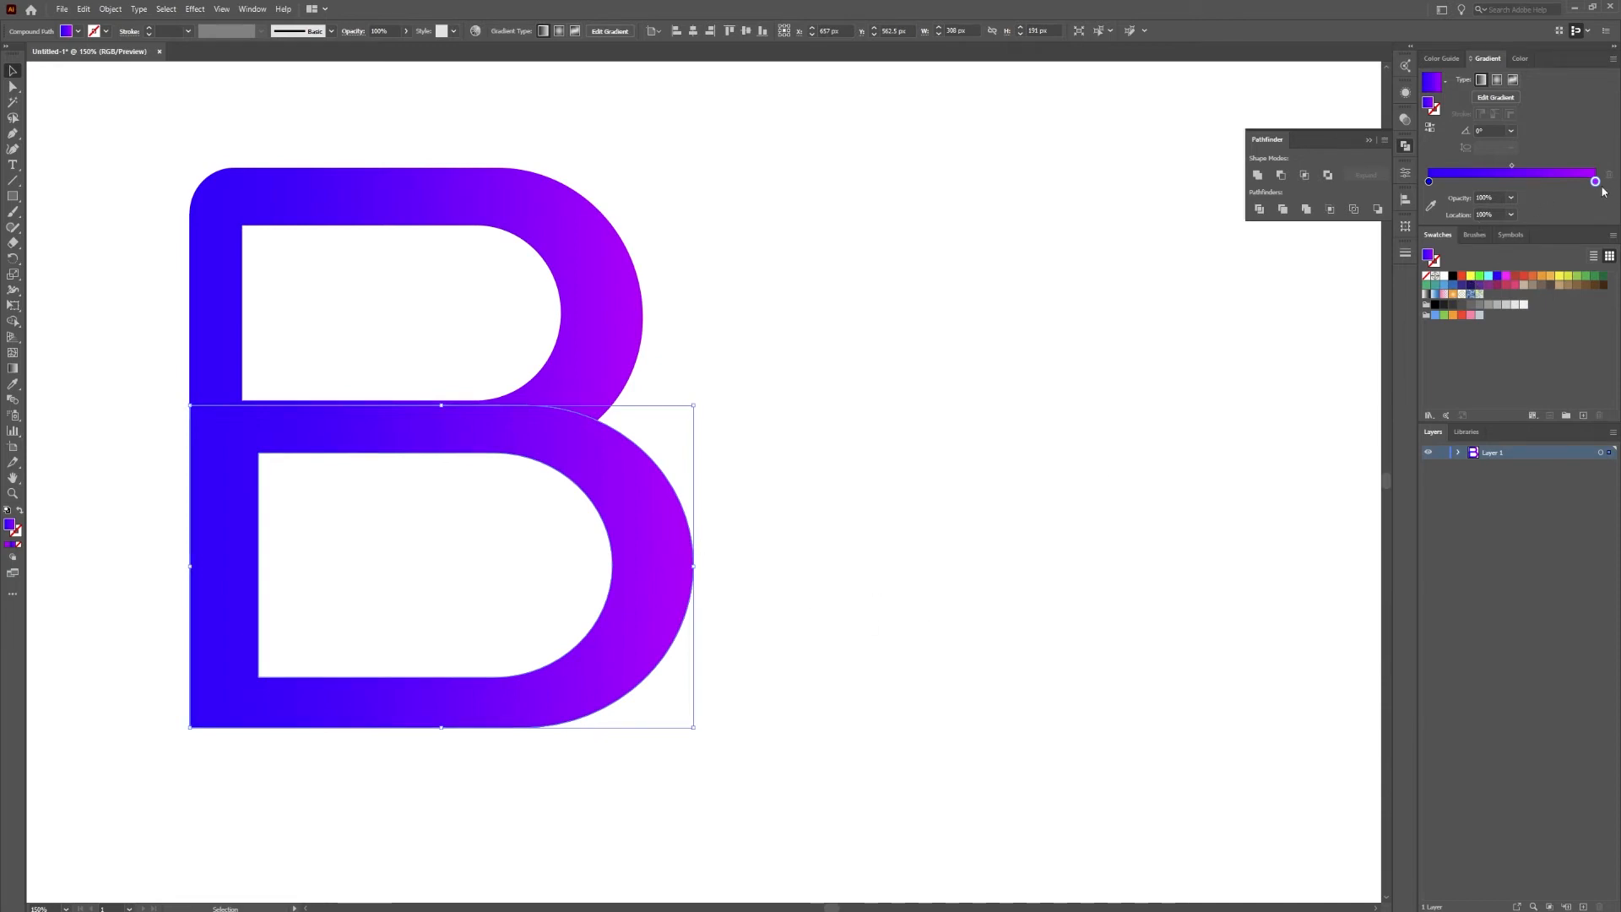
click(1446, 87)
click(1375, 108)
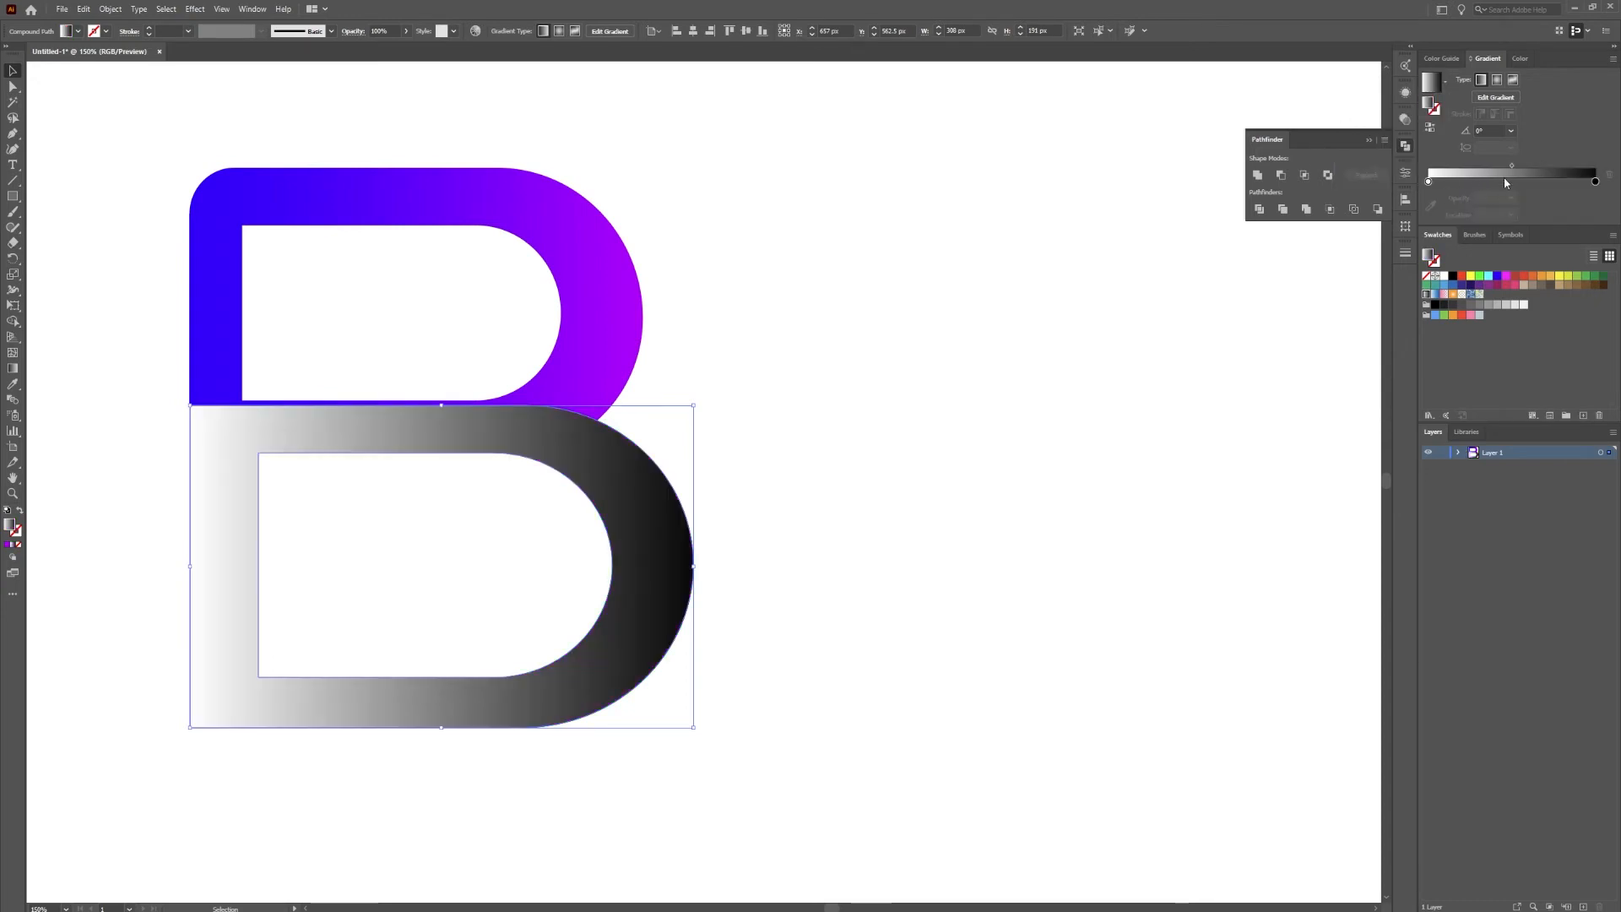
- Make the white start stop of the lower lobe's white-to-black gradient fully transparent at 0% opacity
click(1429, 181)
click(1512, 197)
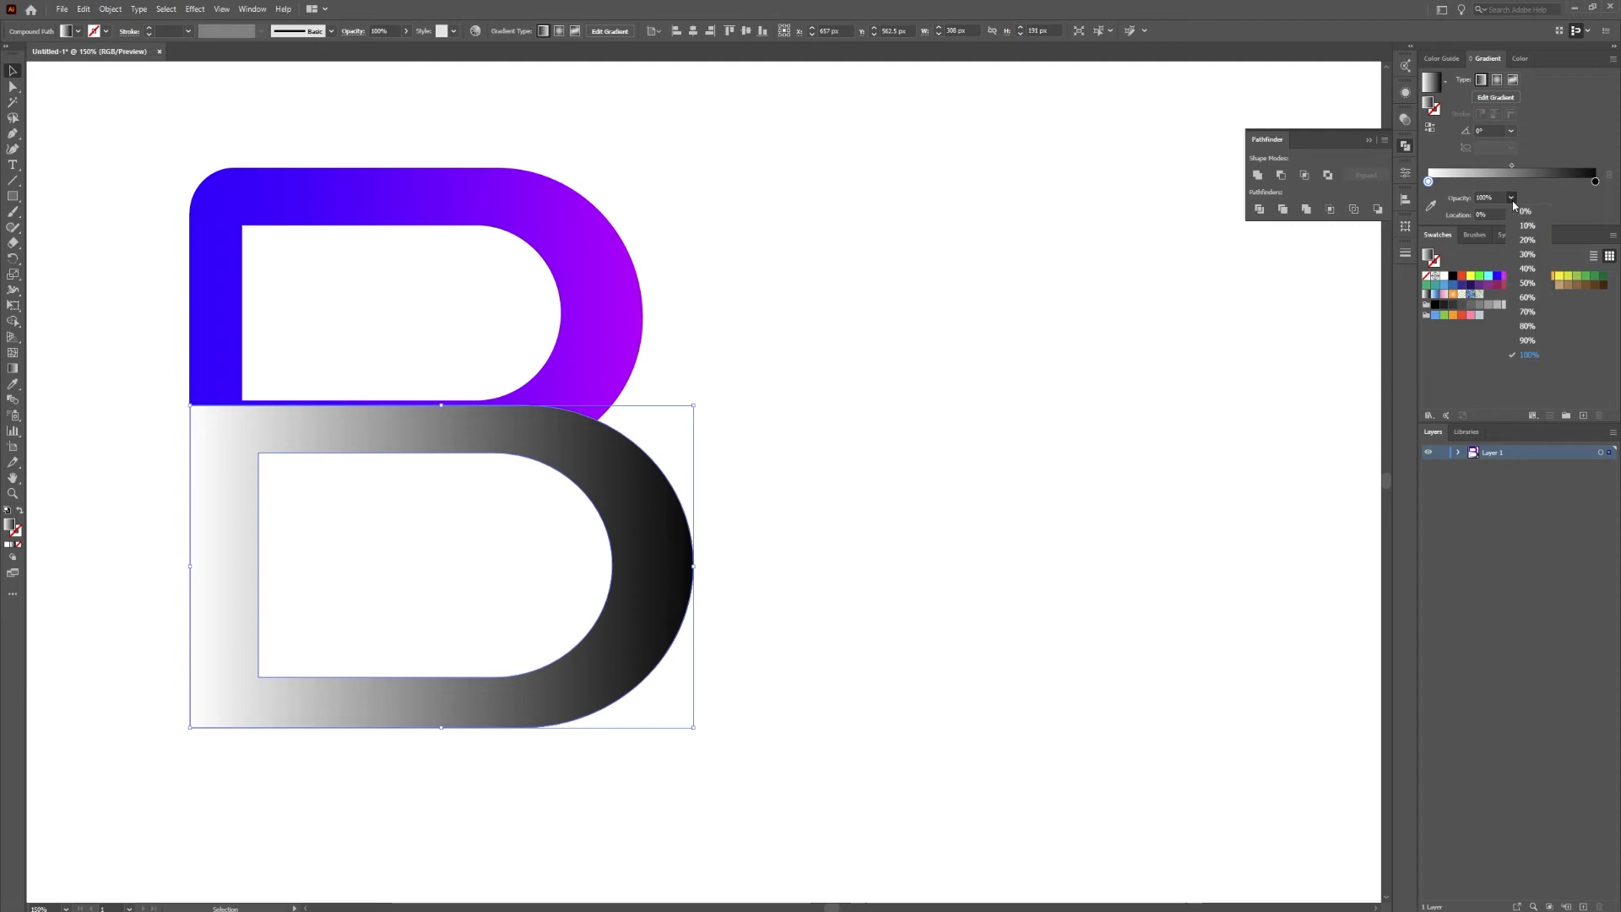
click(1524, 217)
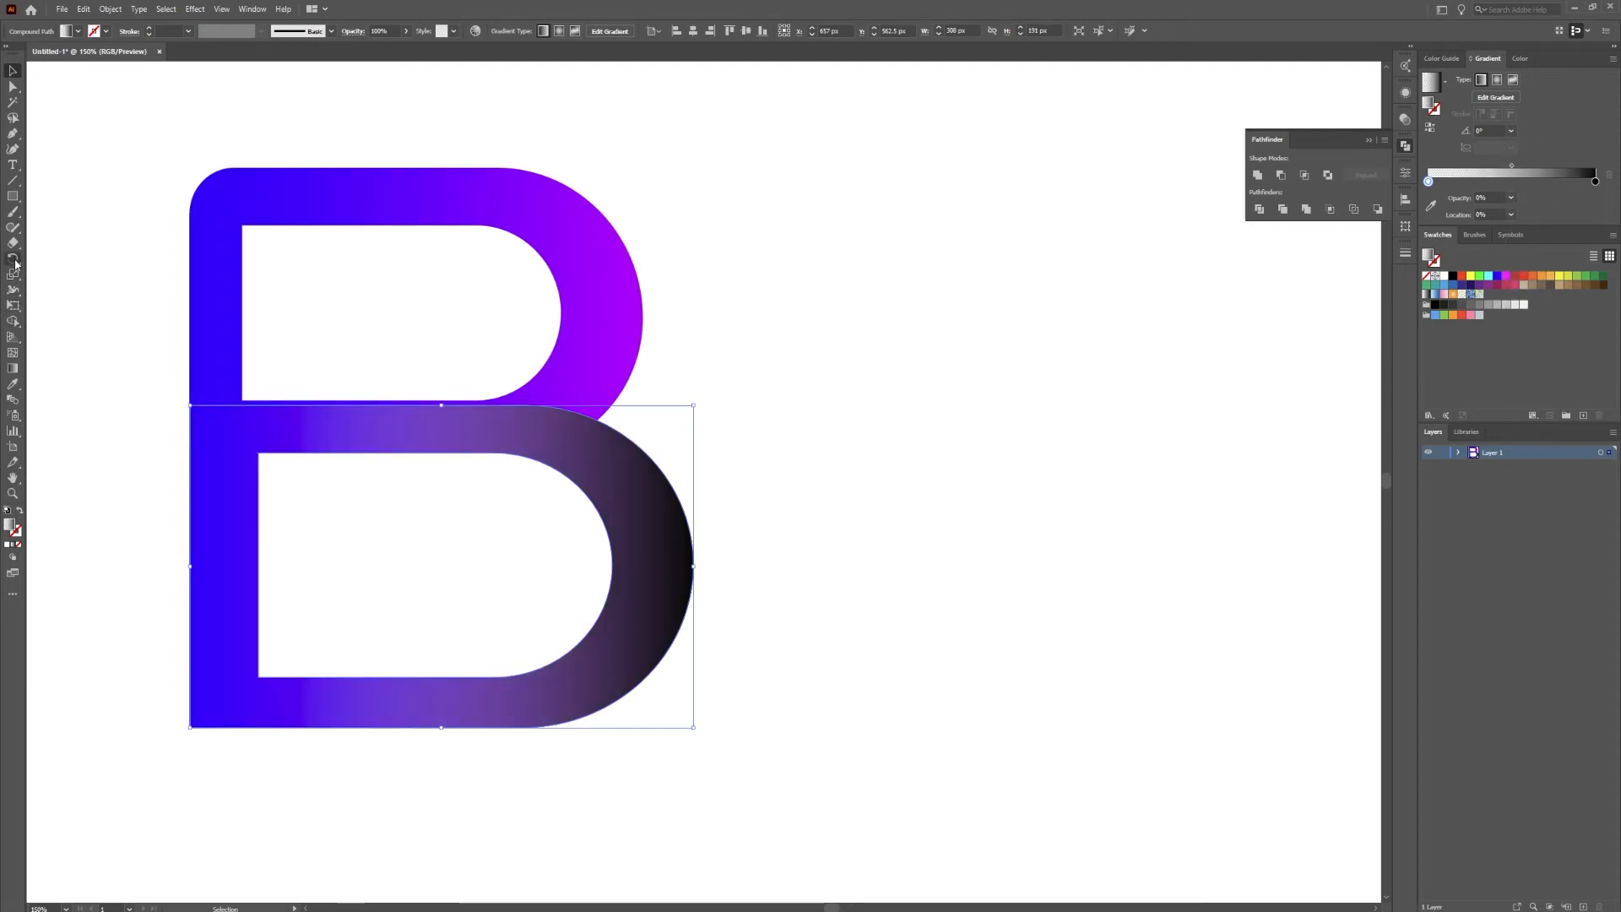
- Redraw the lower lobe's gradient almost vertically, from below the shape up to its upper edge, so black lies at the top
click(12, 368)
mouse_move(607, 792)
mouse_down()
mouse_move(560, 427)
mouse_move(586, 271)
mouse_move(616, 340)
mouse_up()
drag(378, 804, 427, 318)
mouse_move(677, 767)
mouse_down()
mouse_move(507, 362)
mouse_move(619, 372)
mouse_move(641, 358)
mouse_move(619, 383)
mouse_move(635, 367)
mouse_up()
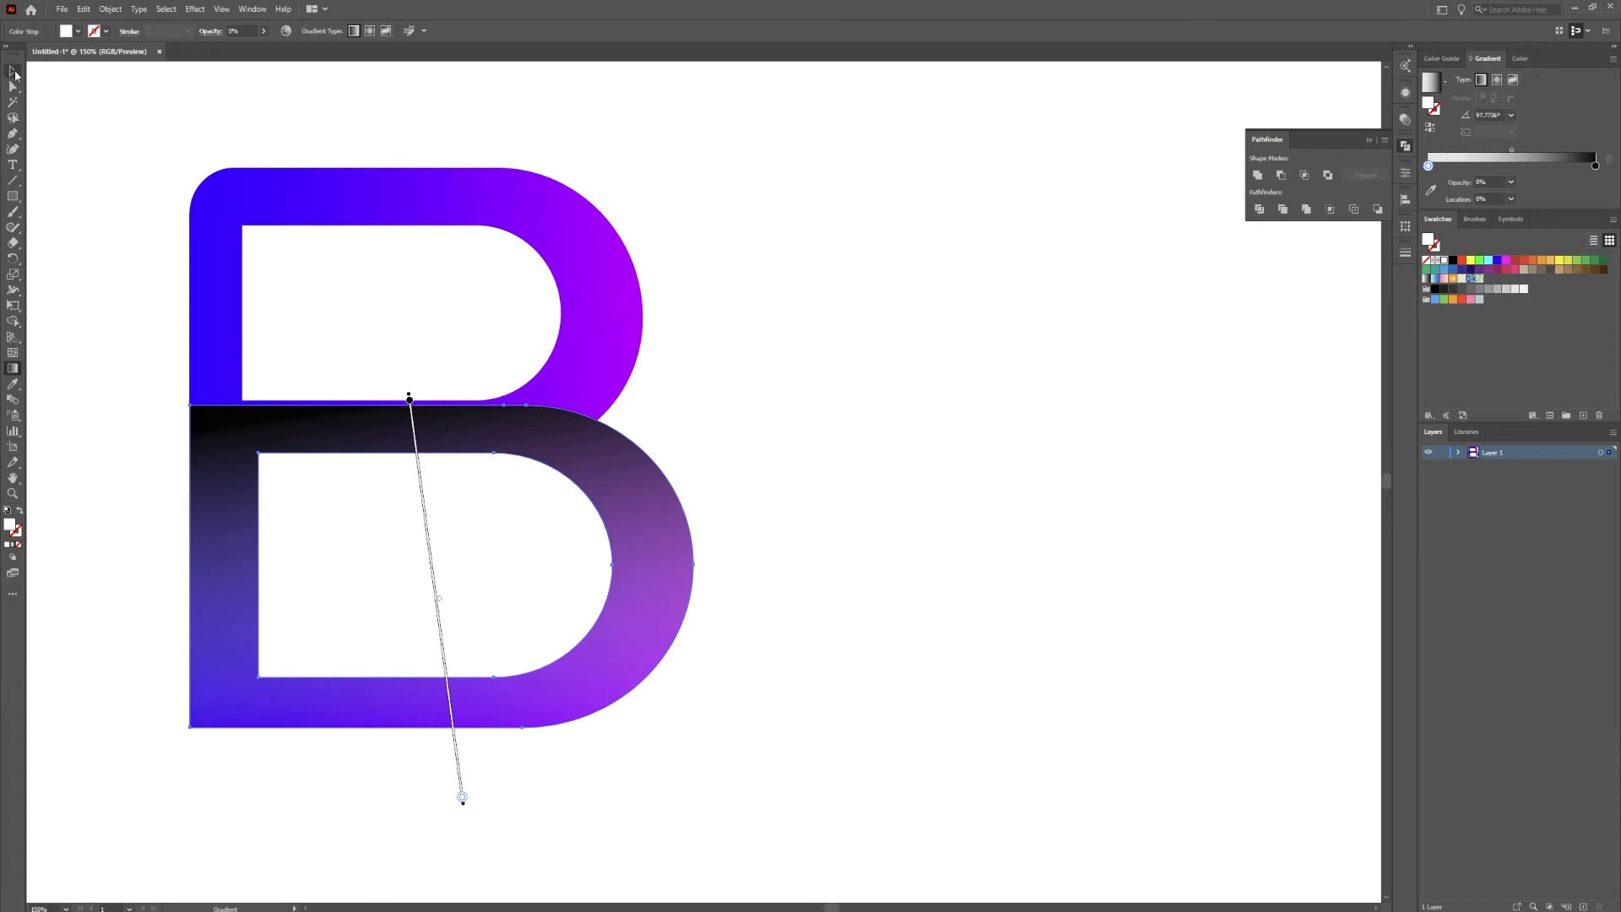
click(12, 71)
click(150, 244)
- Try sending the lower lobe with the black fade to the back of the stack, and undo it
click(231, 513)
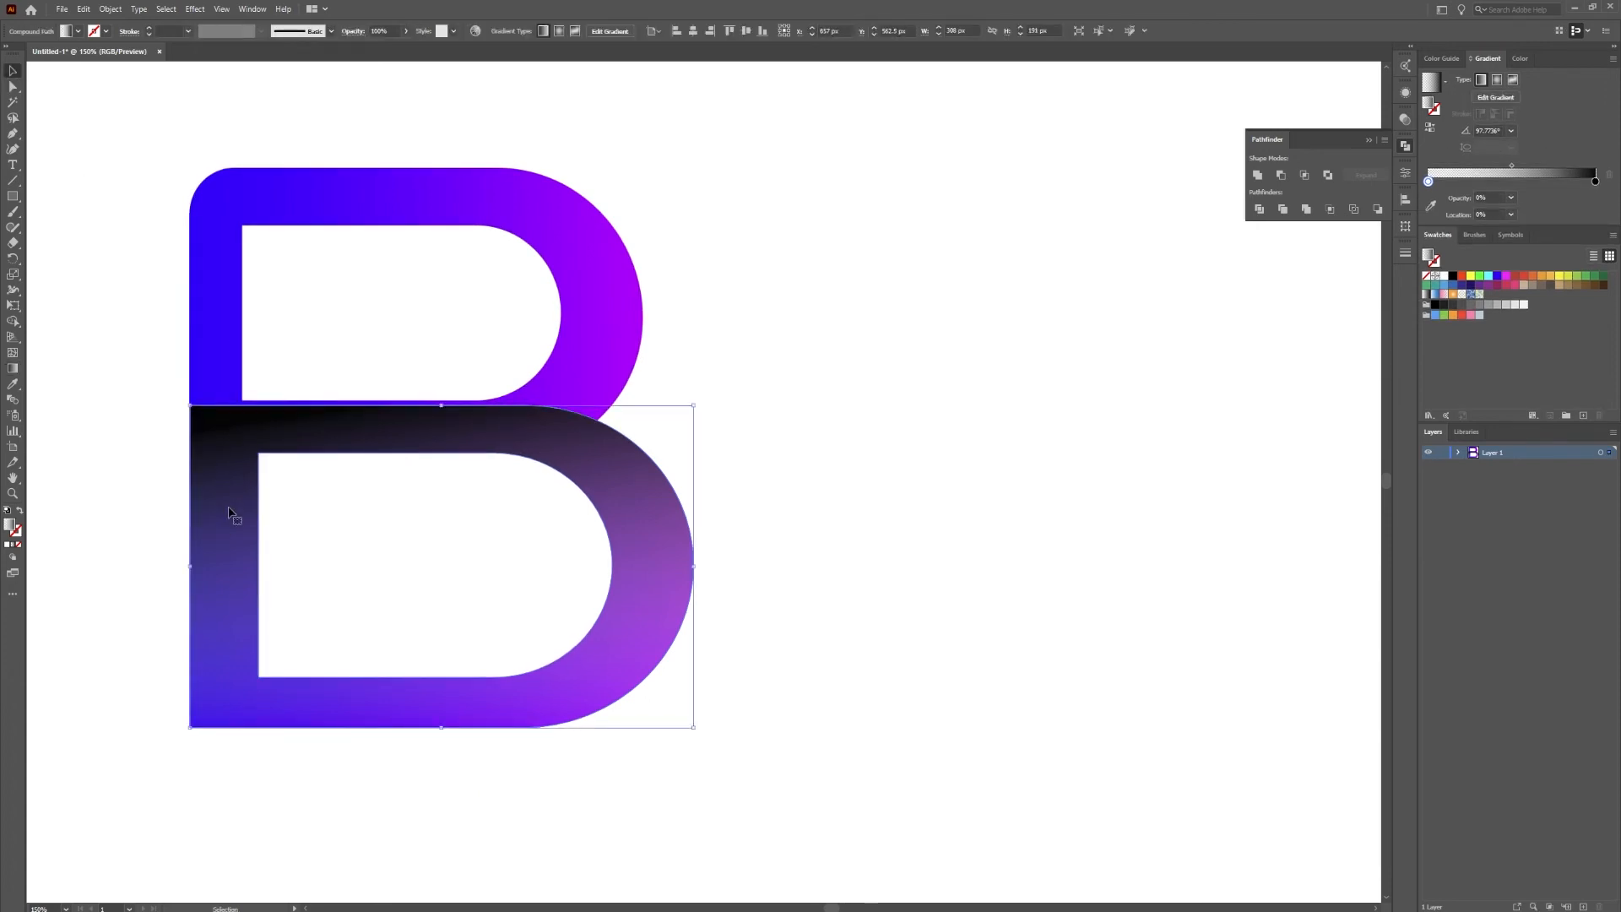
right_click(231, 536)
mouse_move(389, 685)
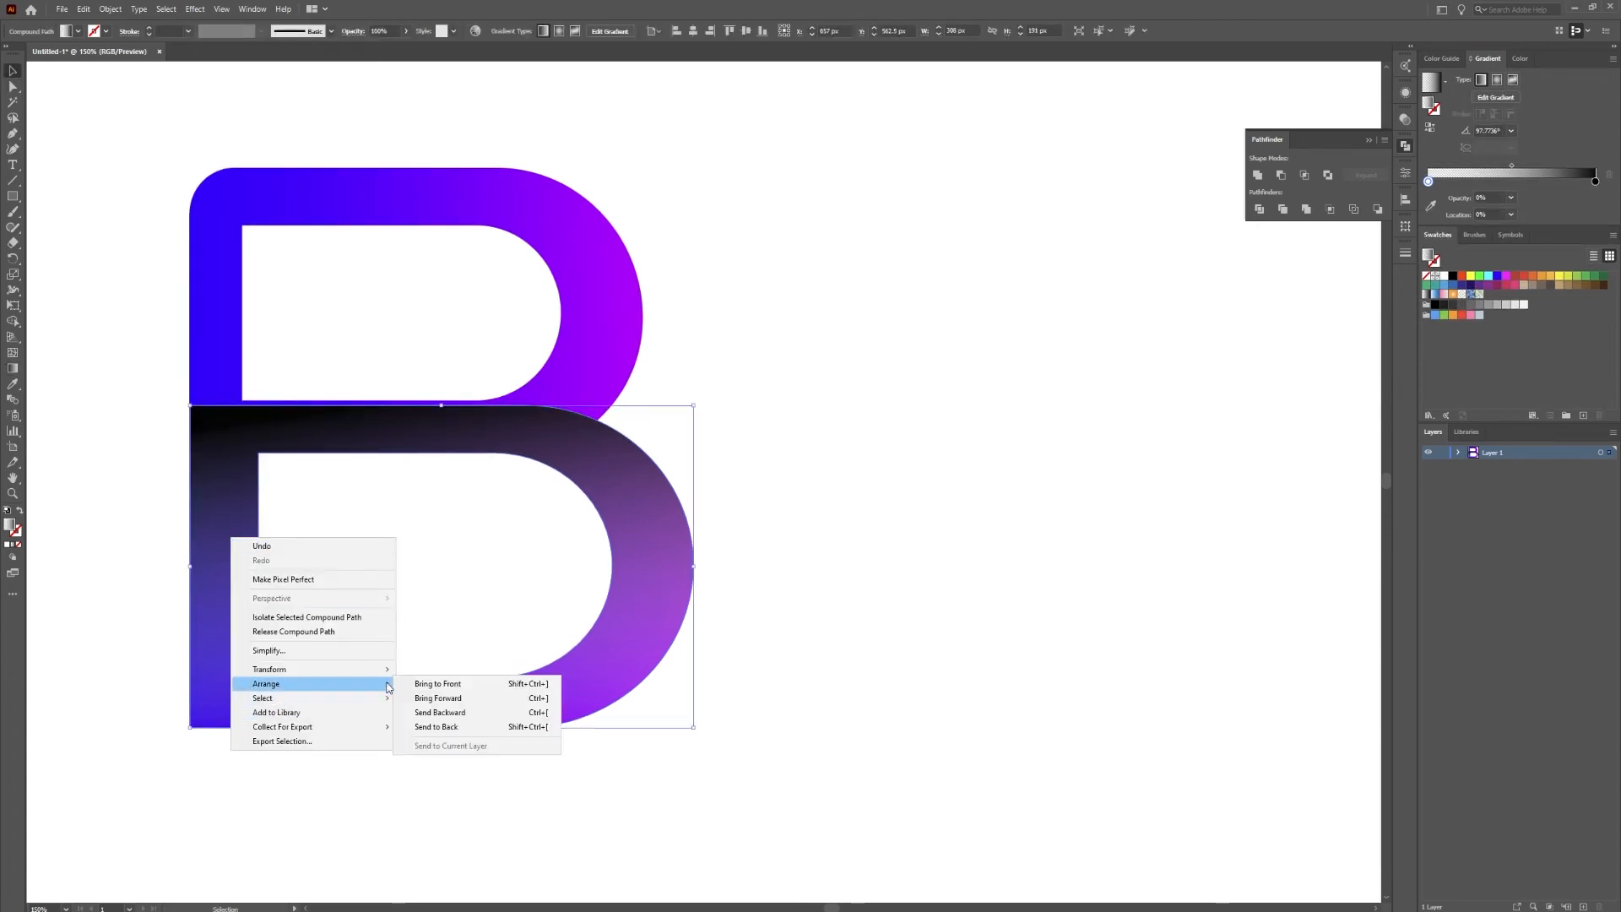
click(456, 726)
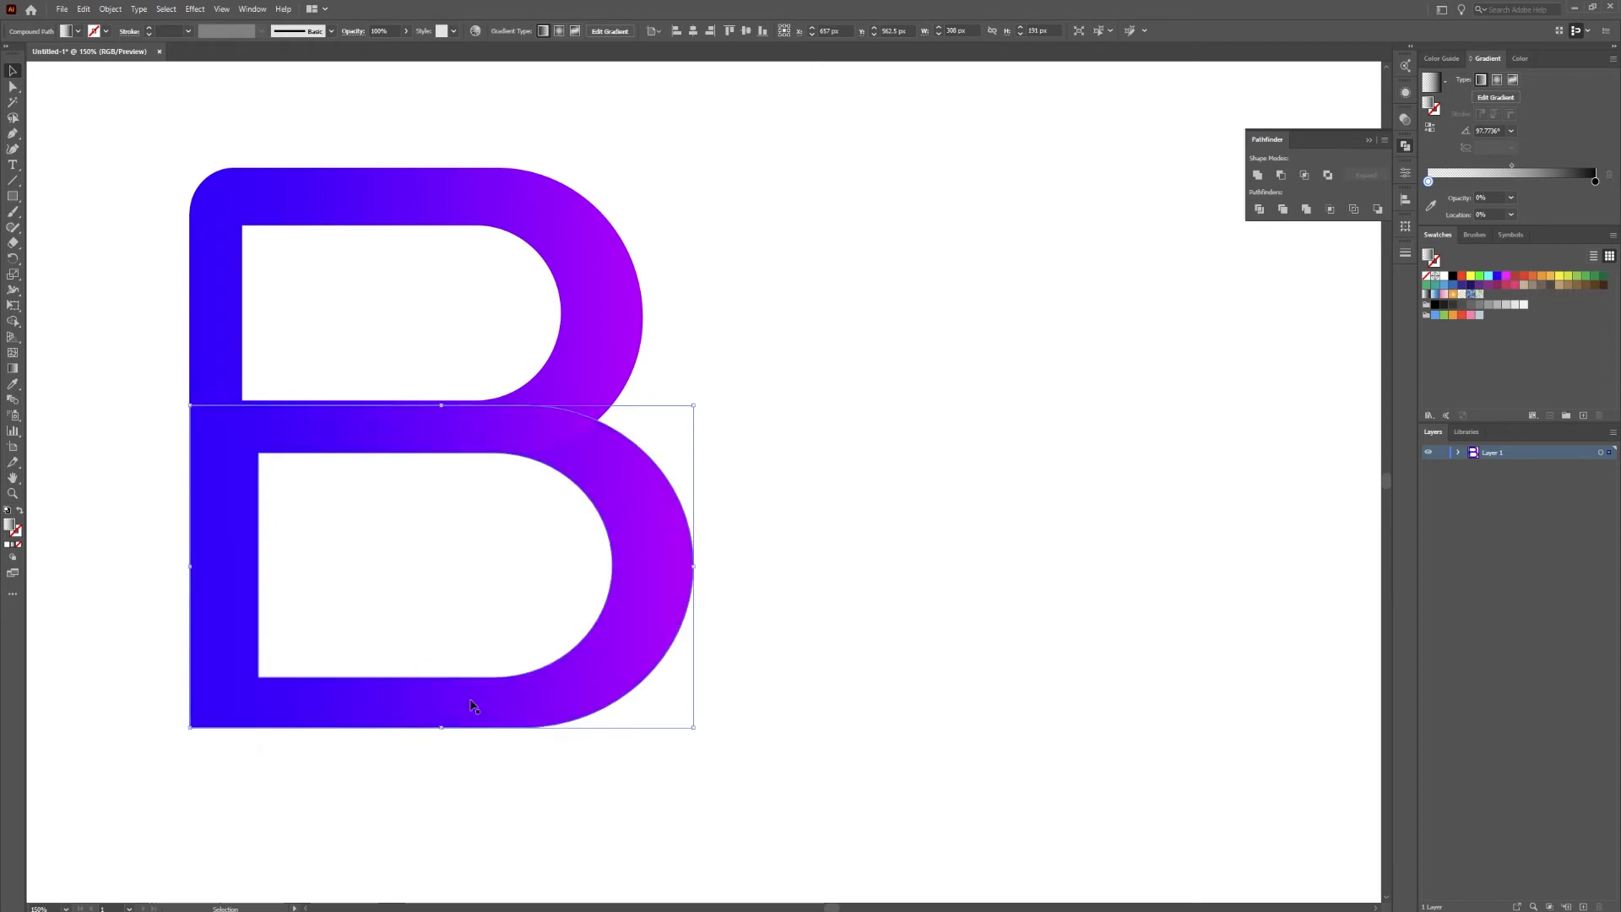
click(818, 529)
key(ctrl+z)
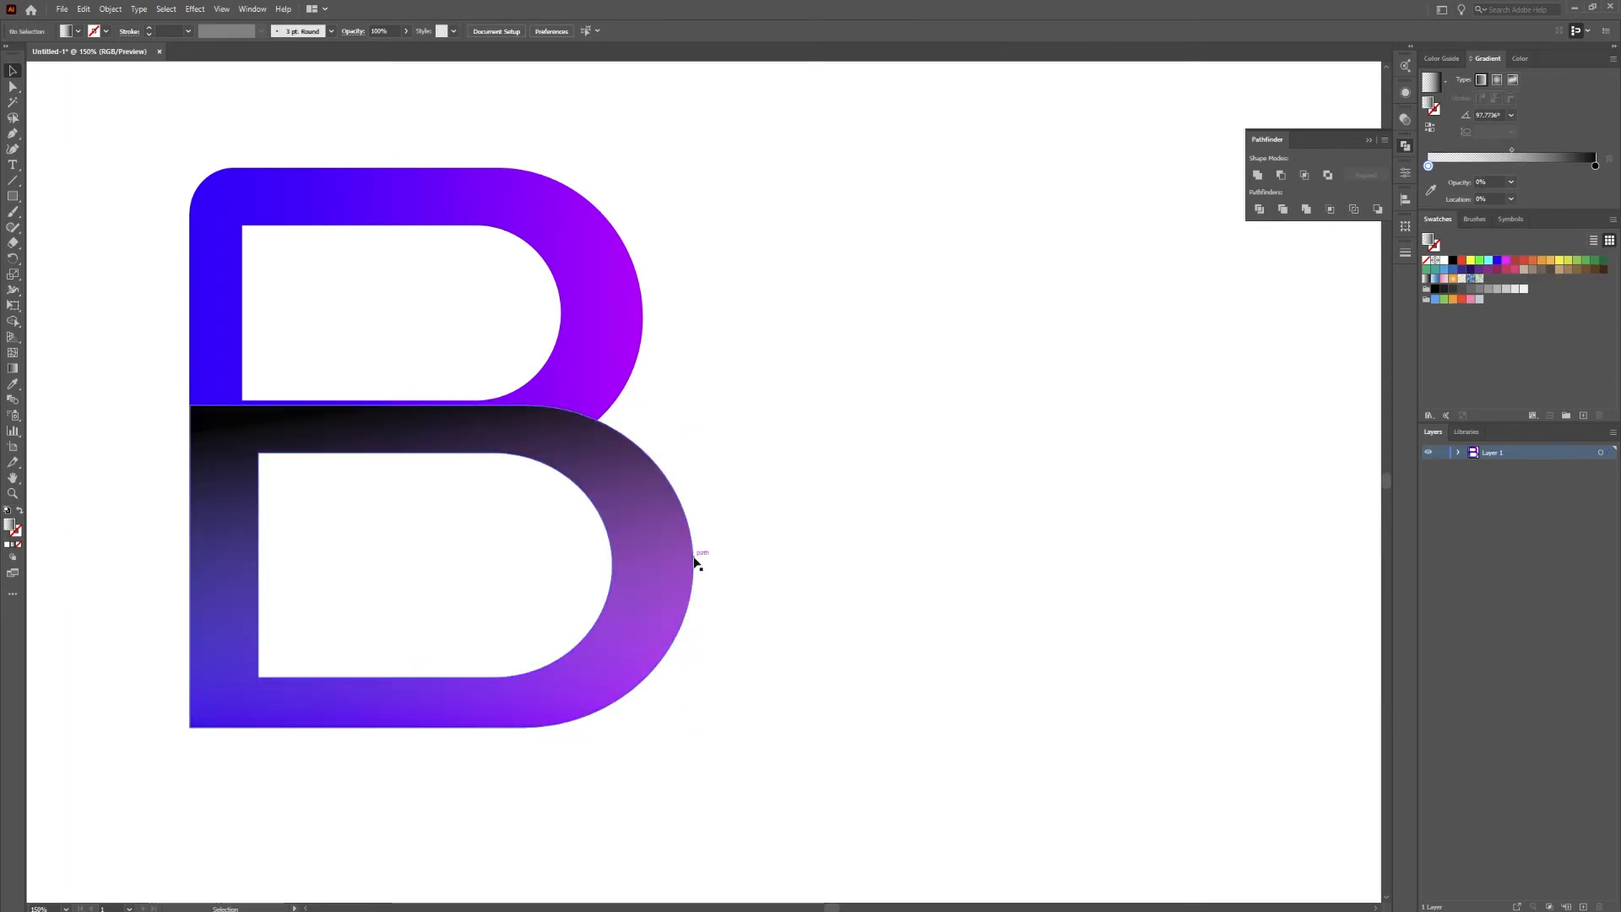
- Send the lower lobe with the black fade backward one level, behind the upper lobe
right_click(659, 563)
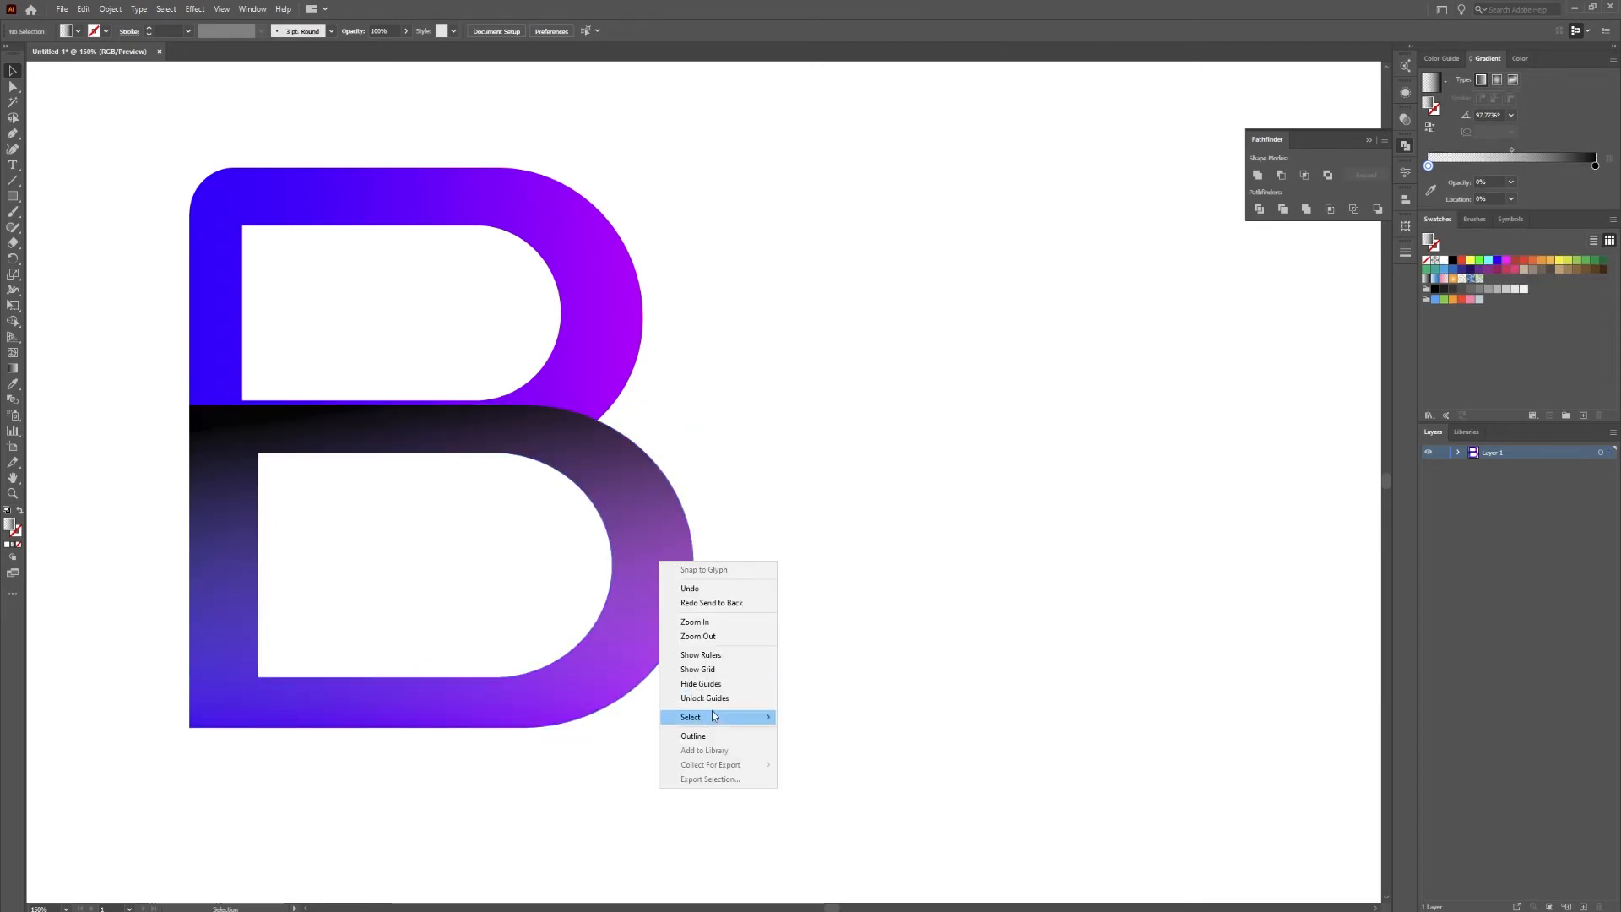
click(618, 529)
right_click(625, 534)
mouse_move(714, 664)
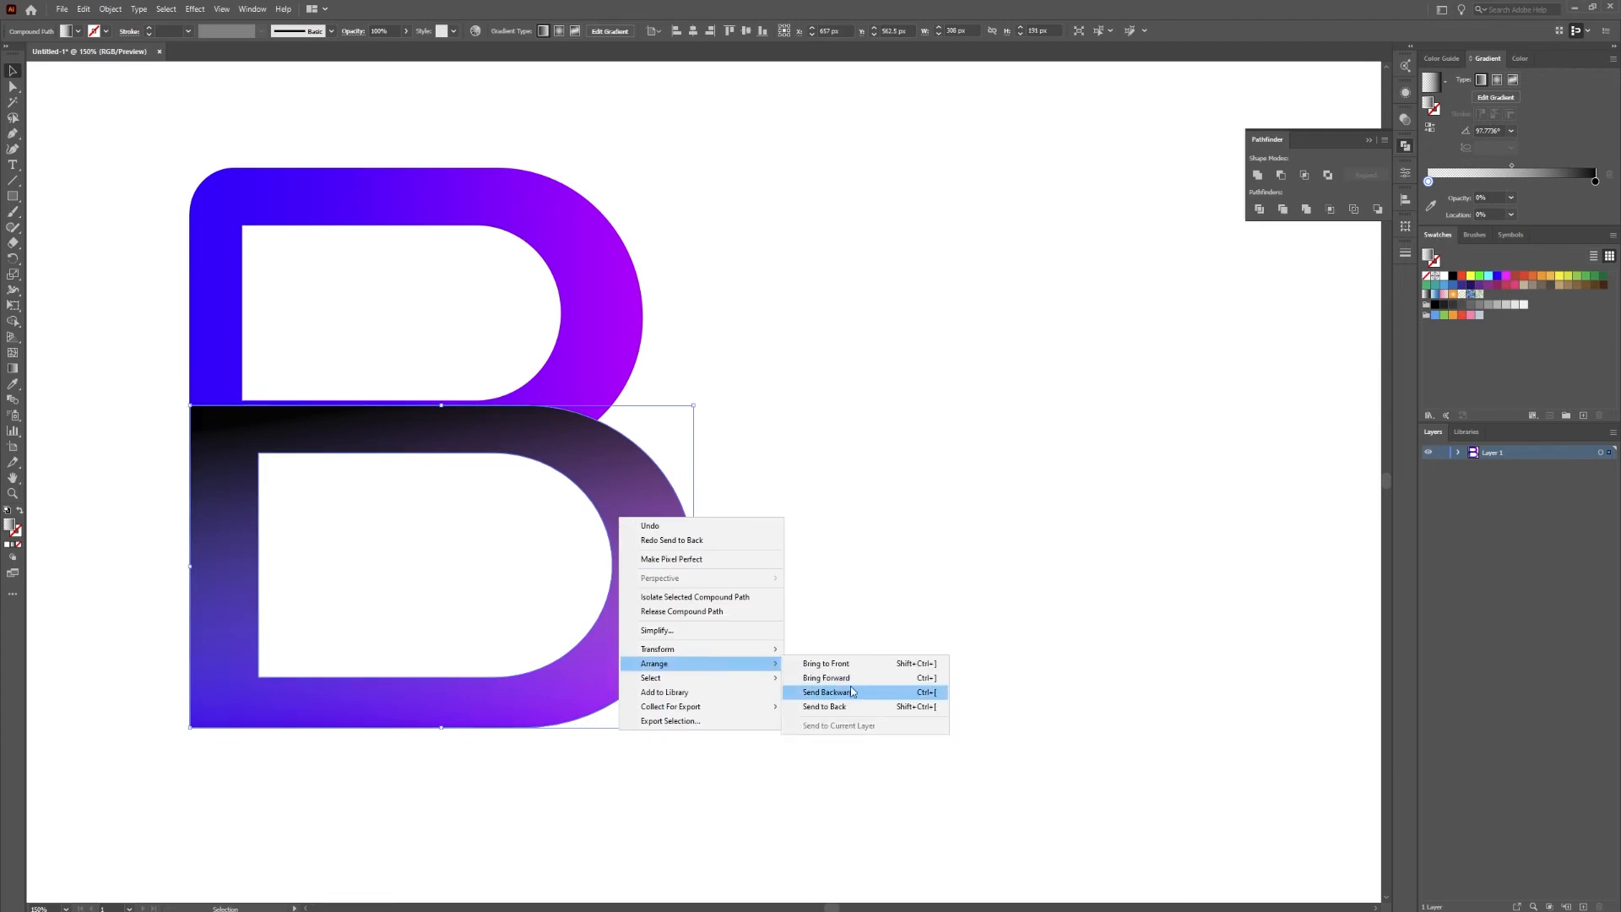
click(851, 695)
click(716, 463)
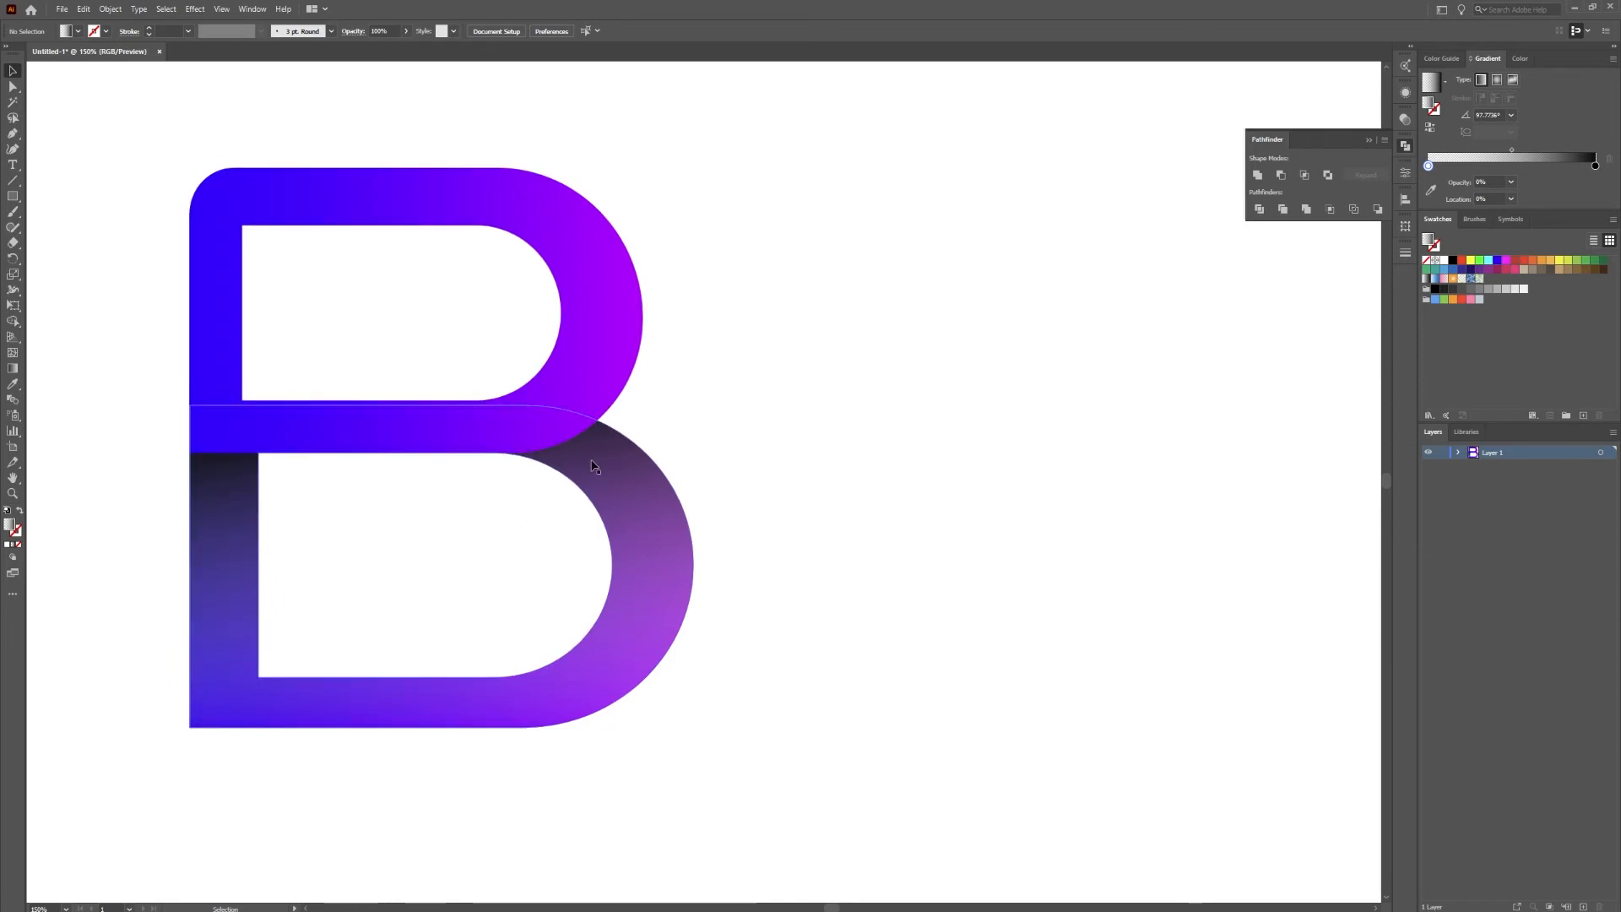
- Draw a 1920 by 1080 px rectangle with the blue-to-purple gradient fill over the whole artboard
scroll(753, 388, down, 3)
scroll(896, 396, up, 1)
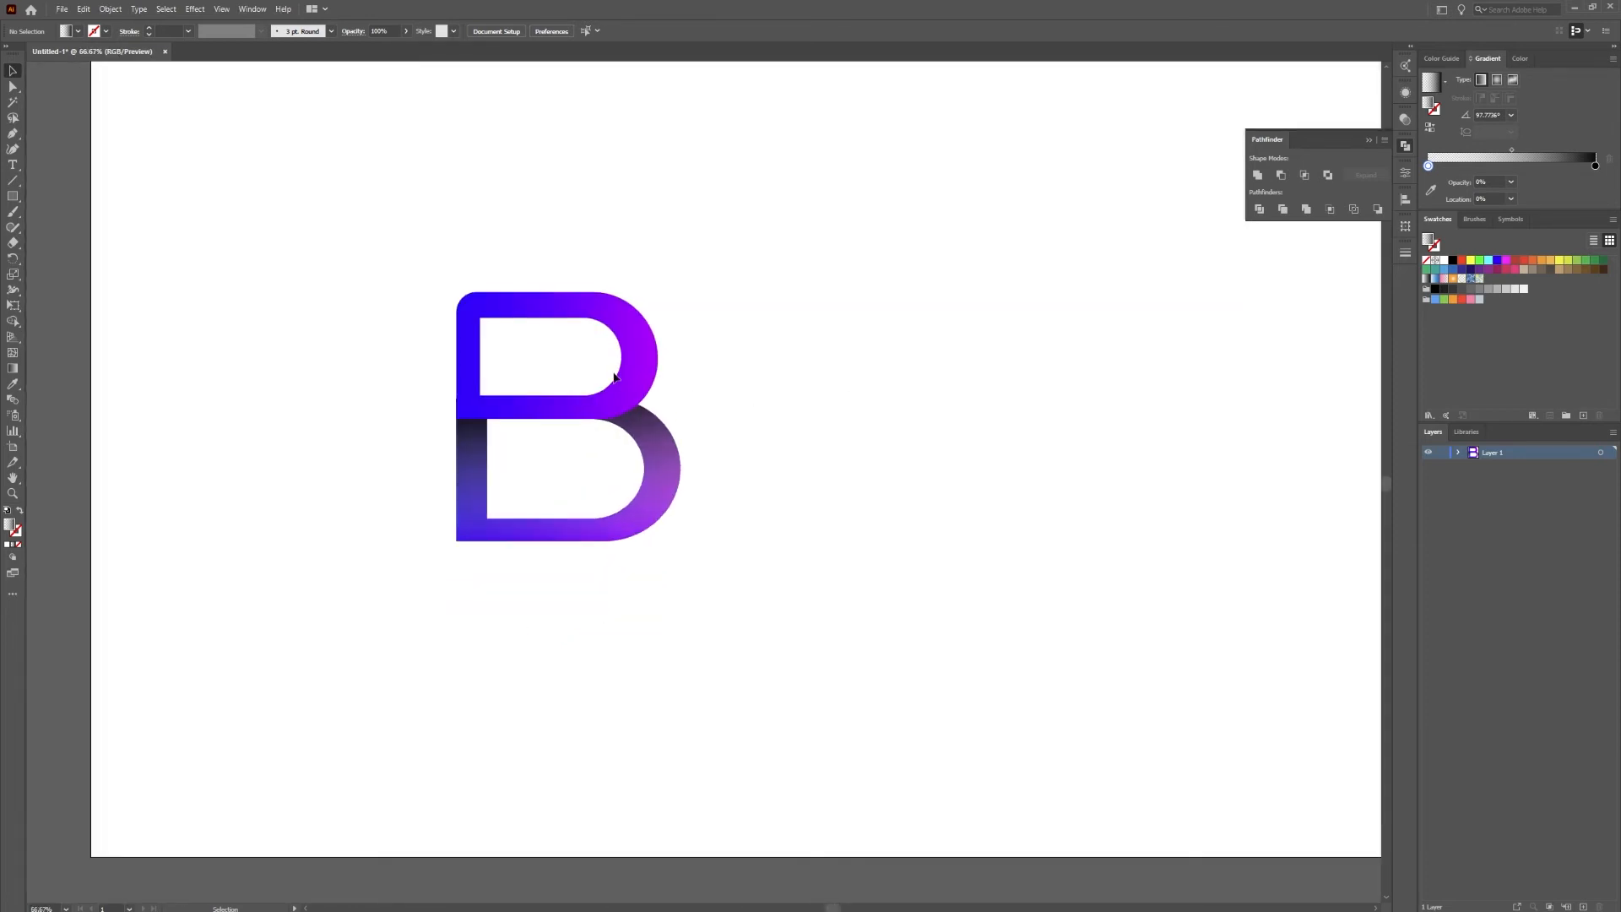
key(ctrl+minus)
click(15, 199)
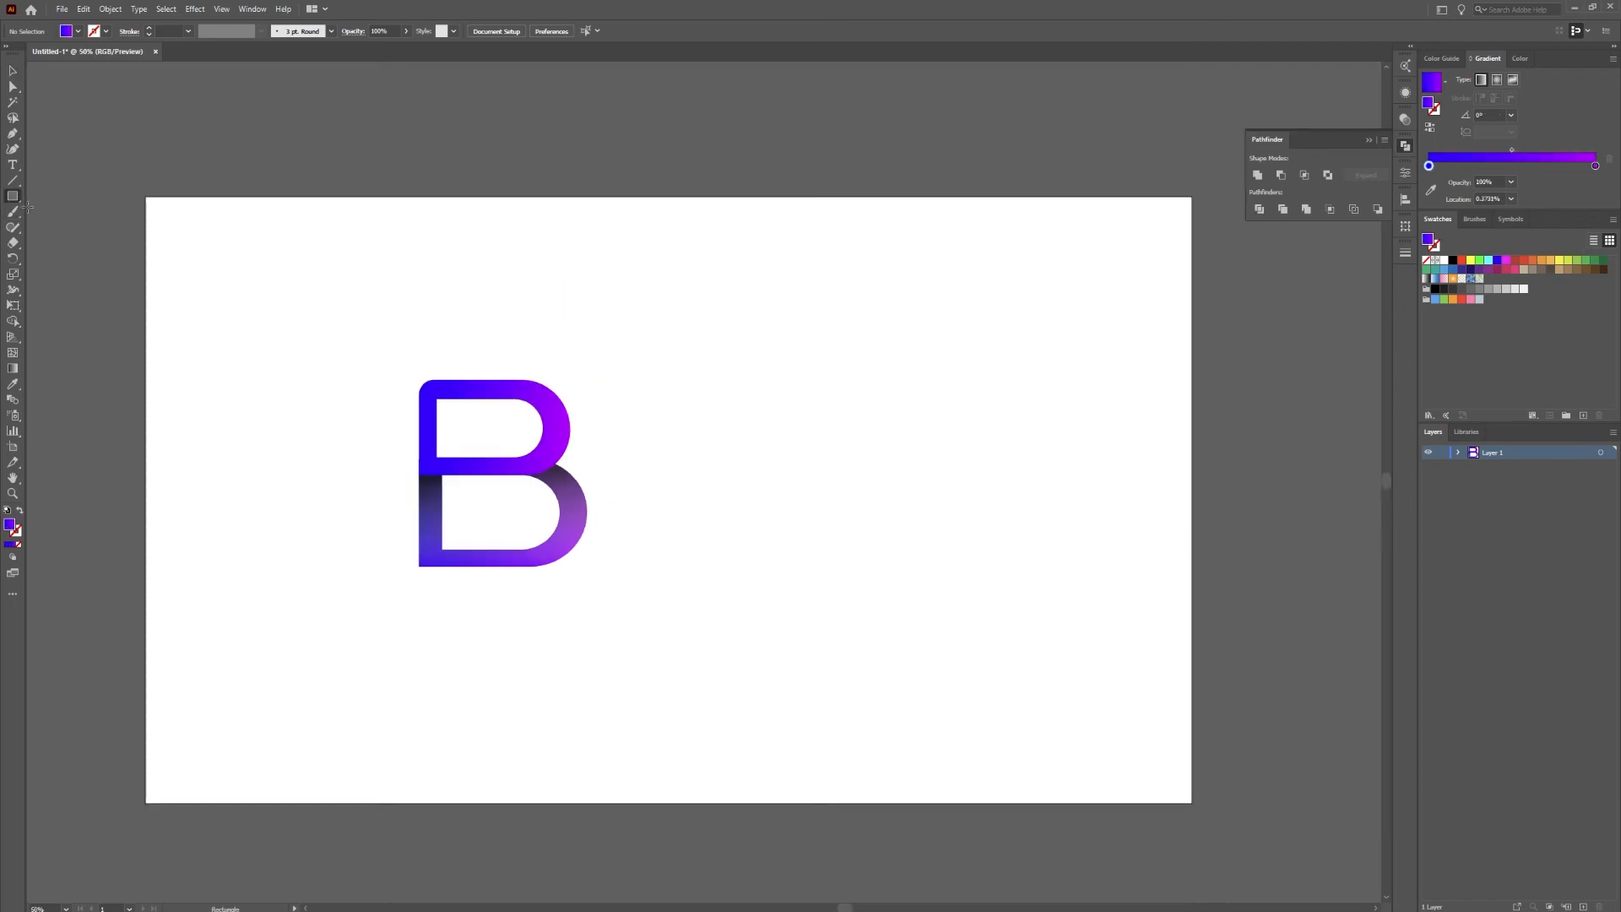
drag(146, 198, 1191, 802)
- Send the artboard-sized rectangle to the back and reverse its gradient so it runs from purple to blue
right_click(534, 495)
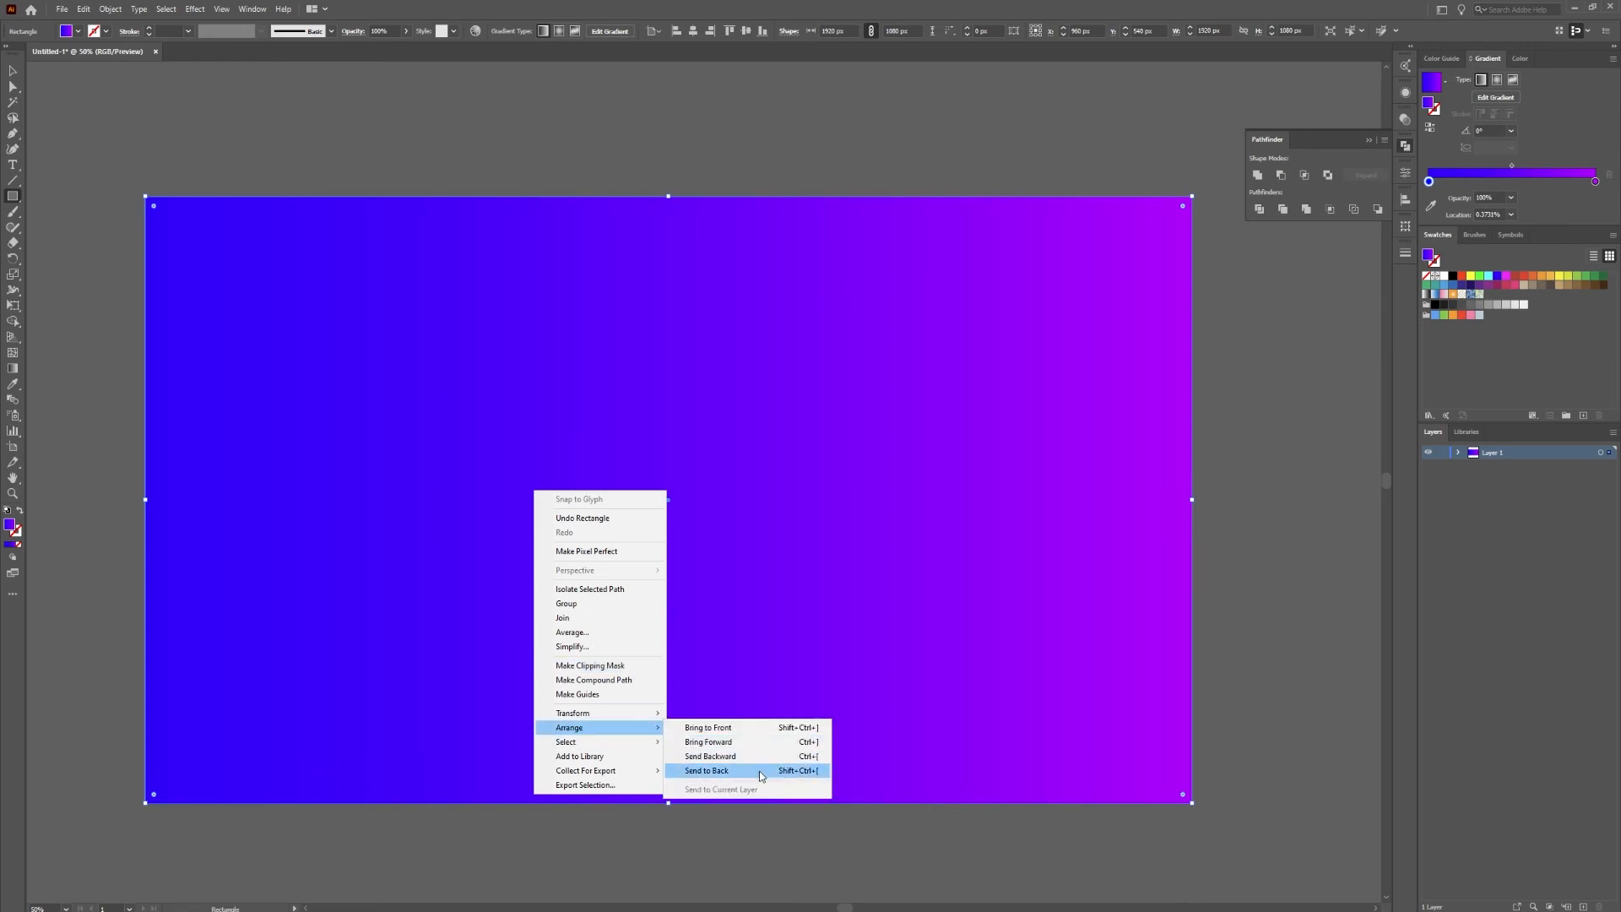
click(756, 770)
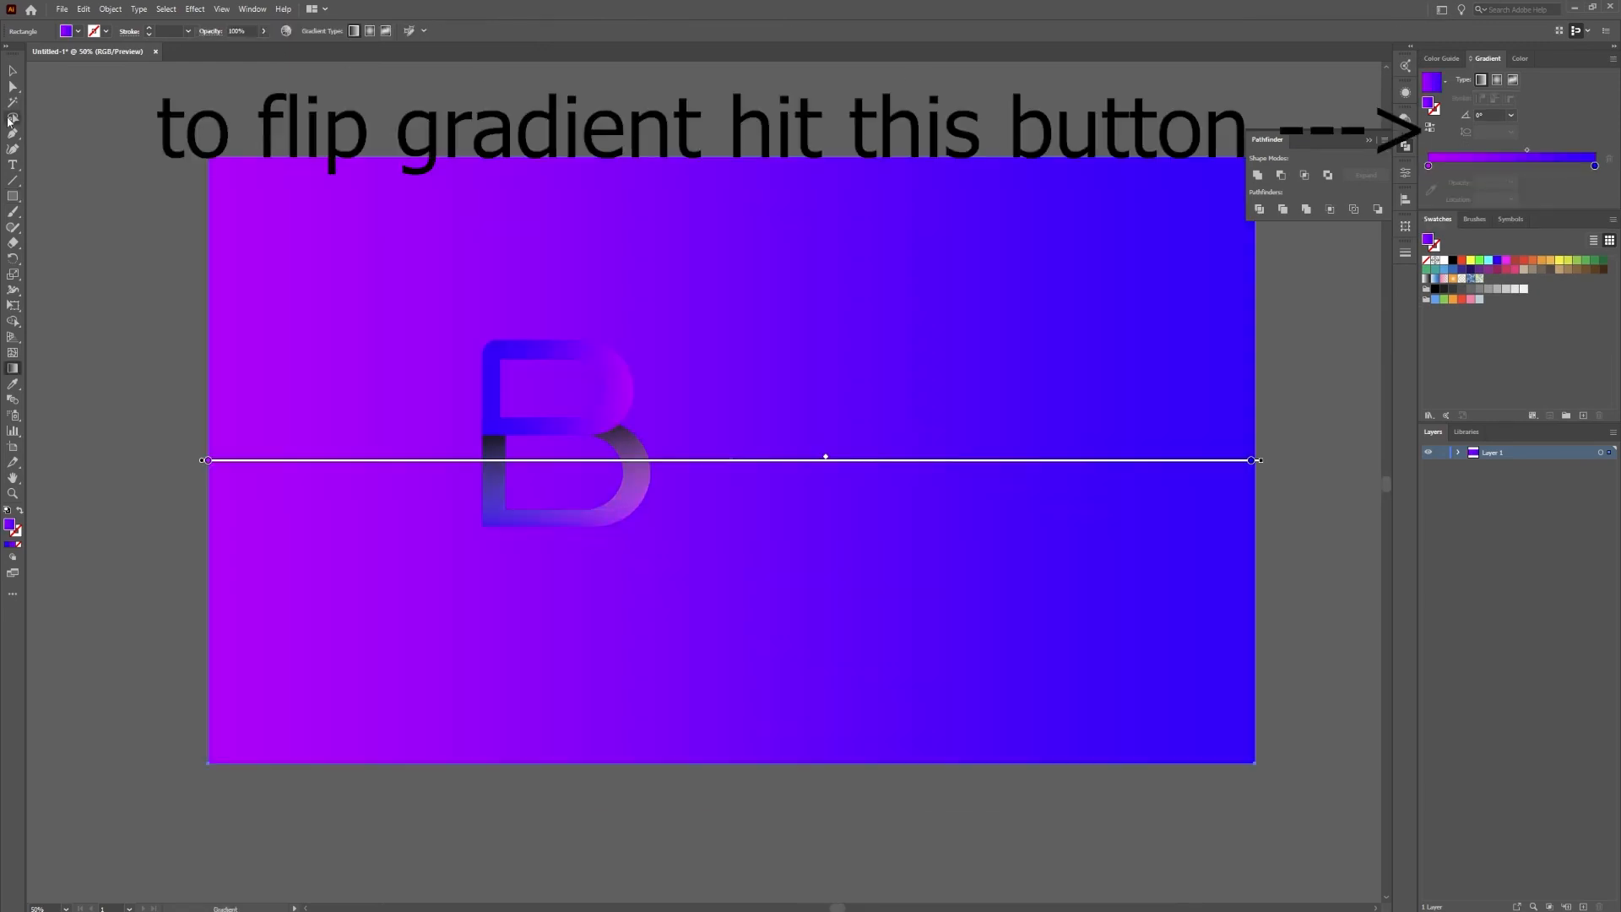
key(v)
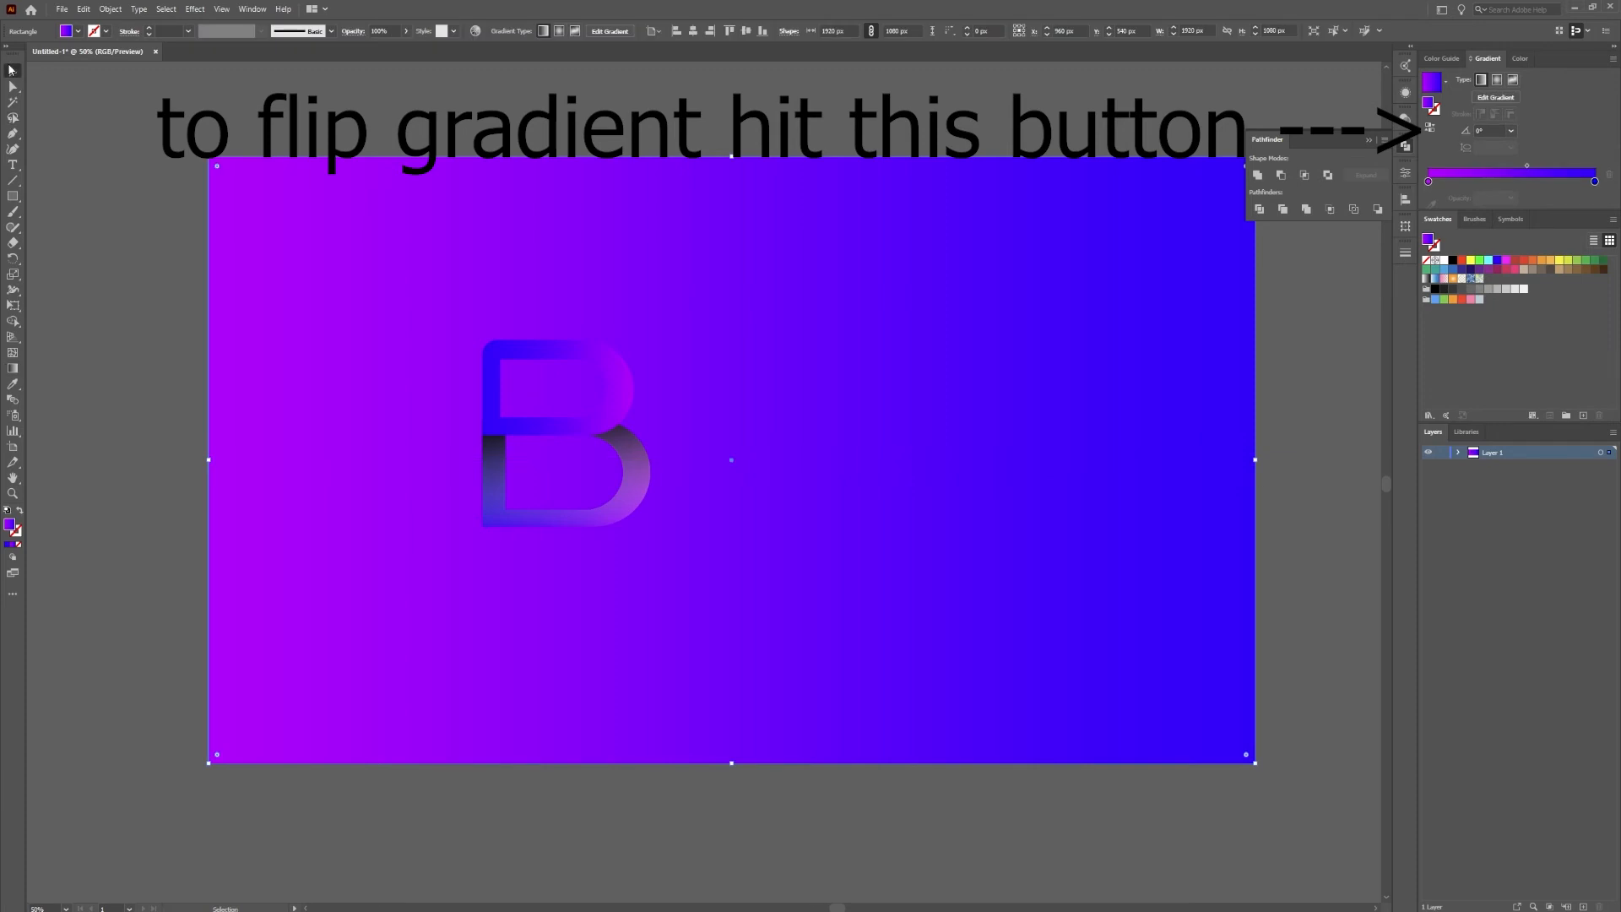
- Lock the background rectangle and scale the letter B up to about twice its size on the artboard
drag(447, 311, 557, 446)
key(ctrl+z)
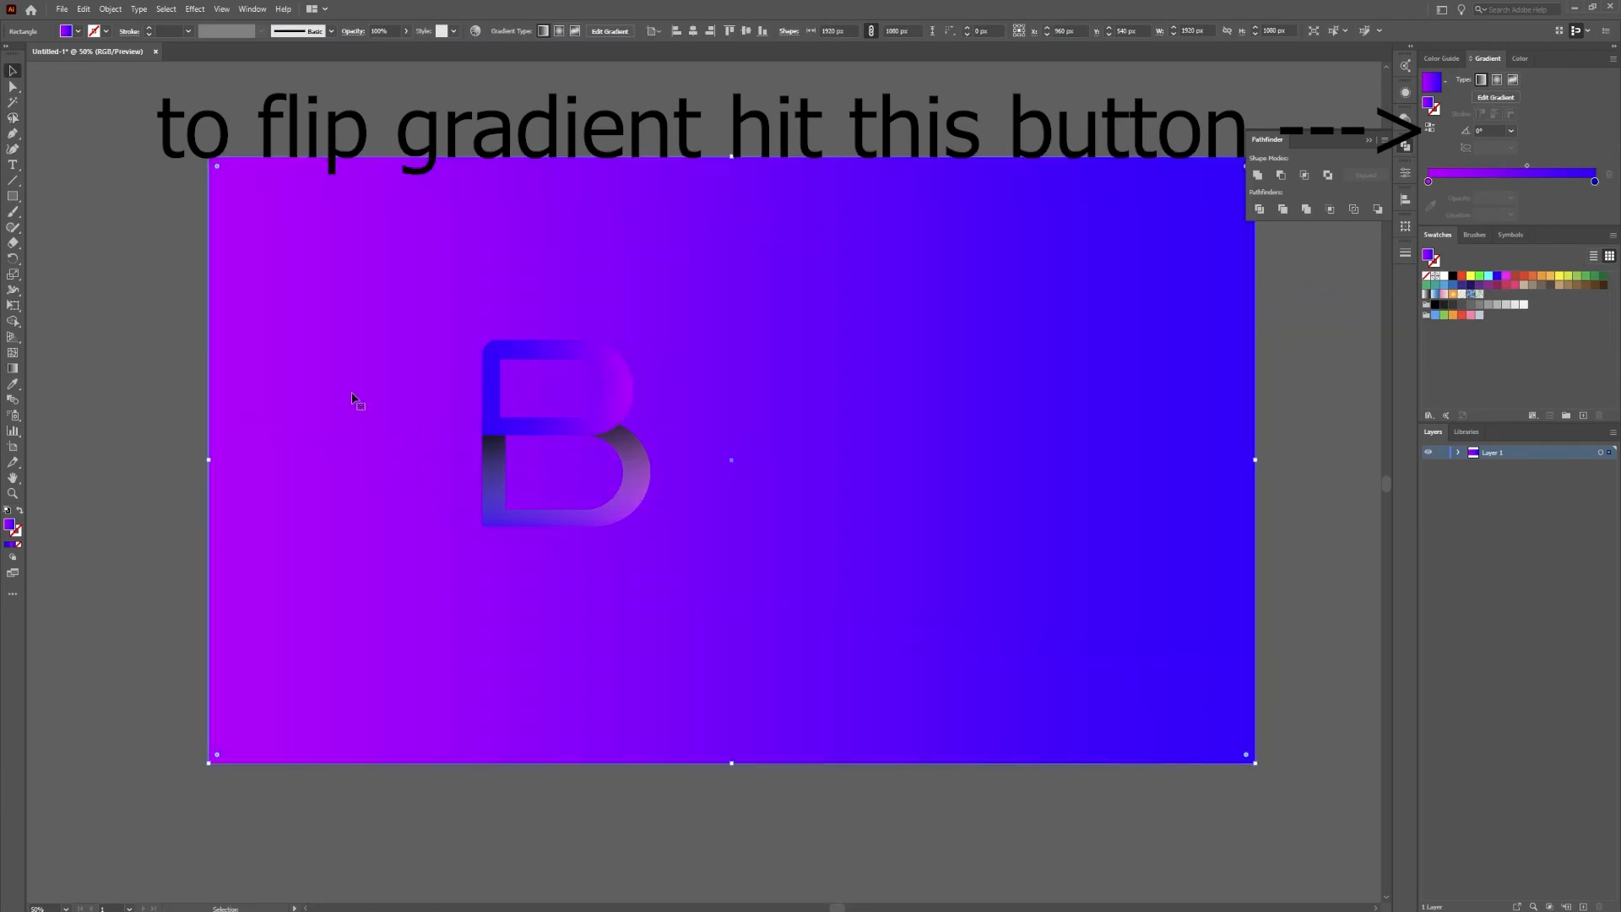
key(ctrl+shift+a)
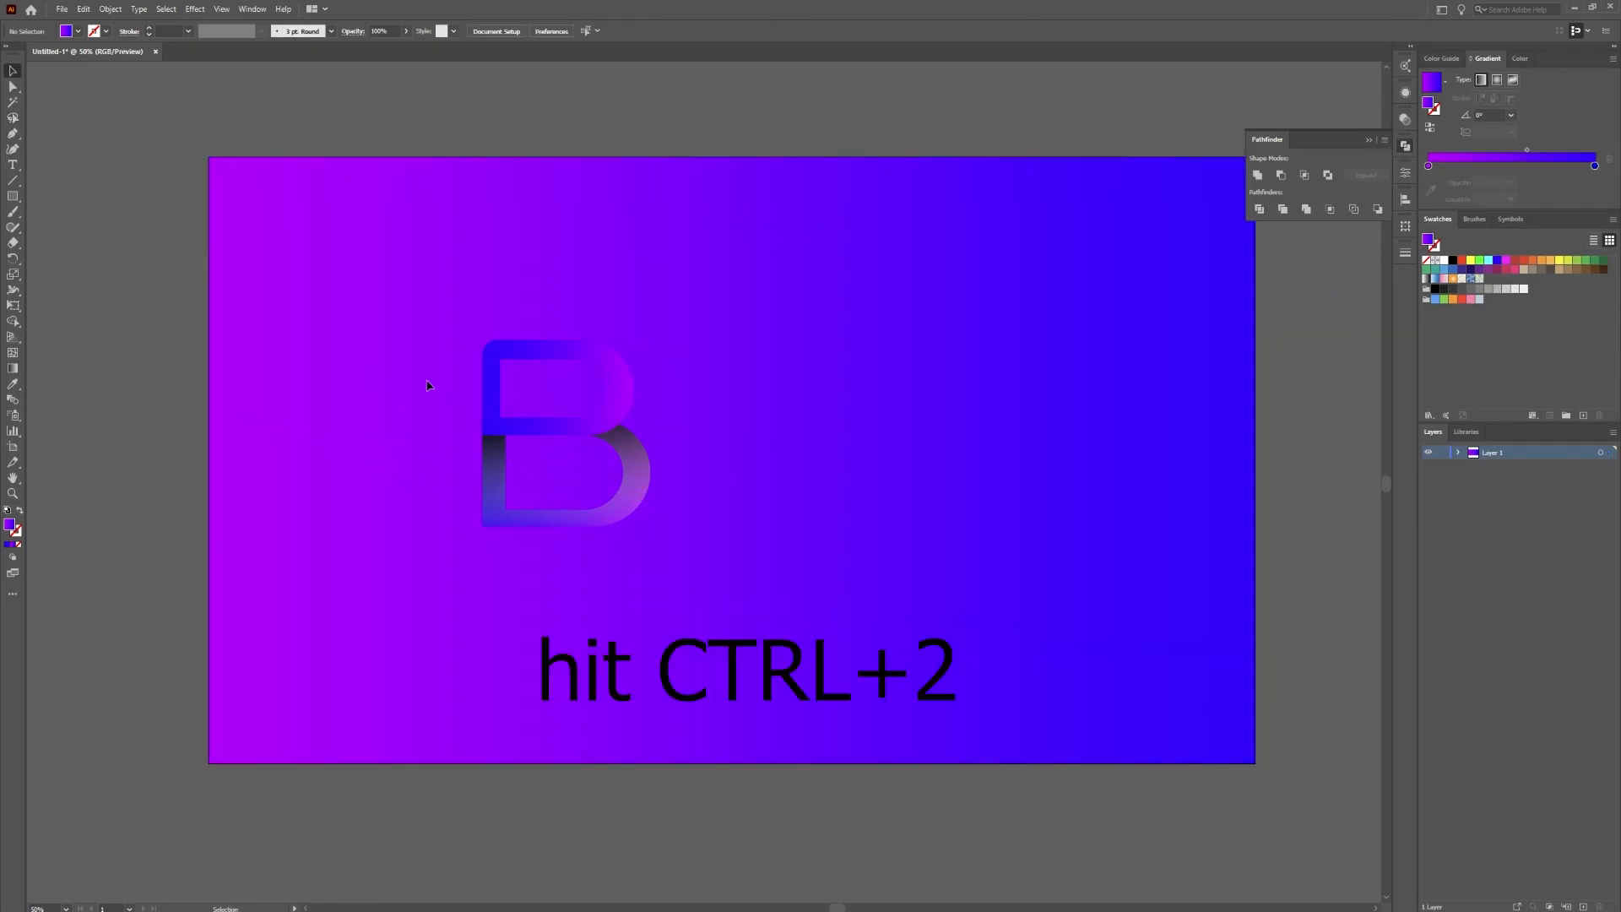
drag(494, 381, 320, 250)
key(ctrl+2)
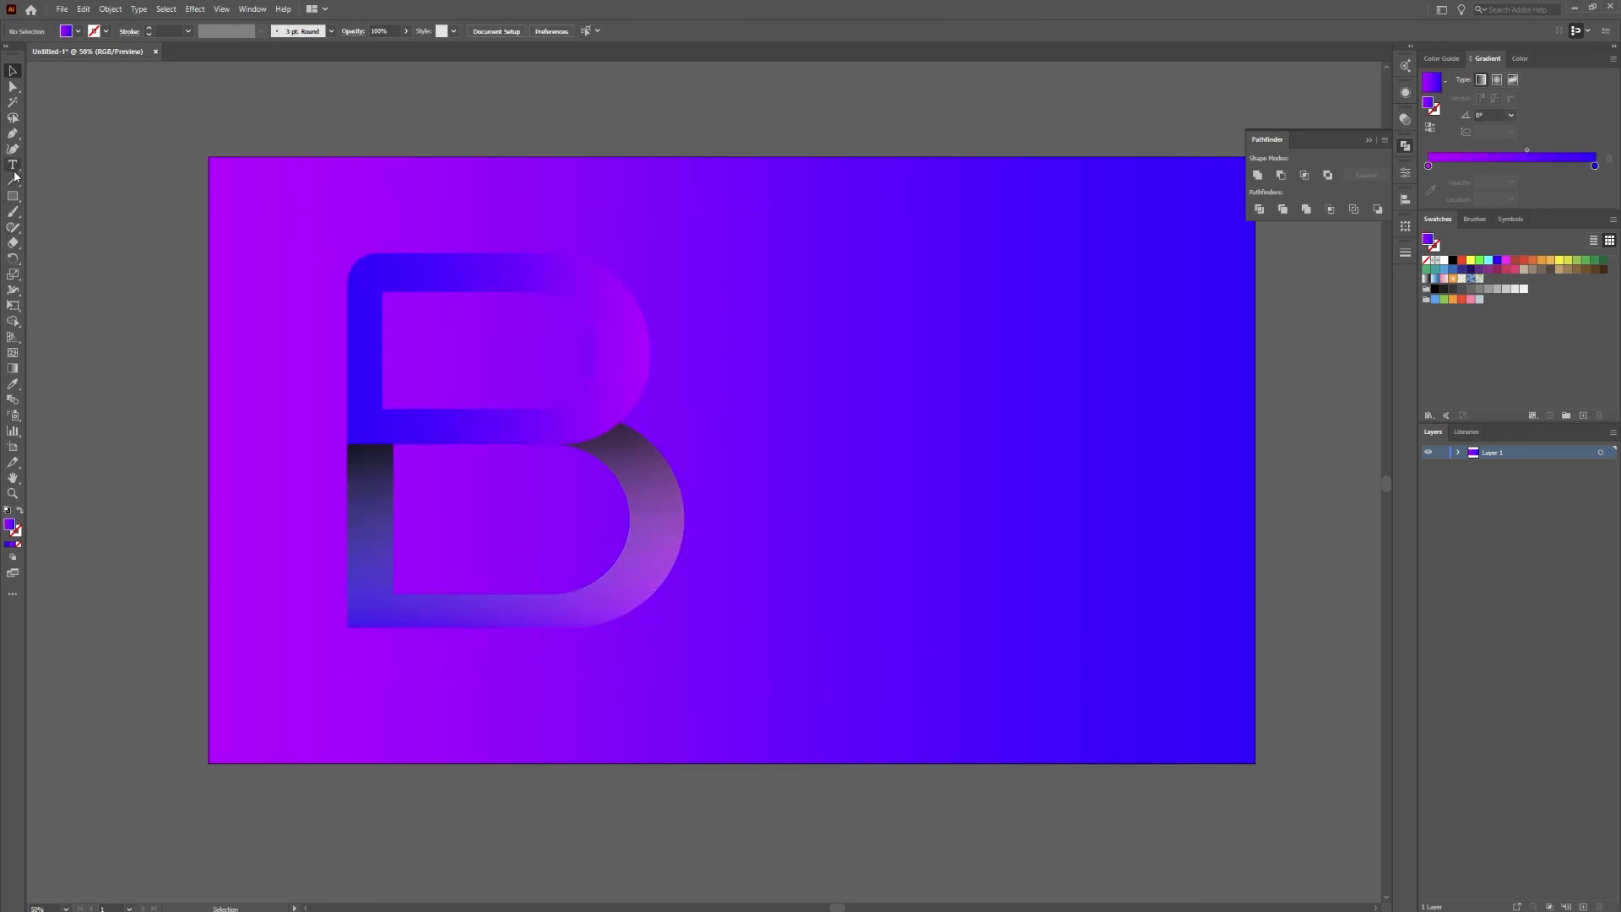
- Activate the Type tool and choose a light blue fill colour with hue 240°, saturation 42% and brightness 100%
key(t)
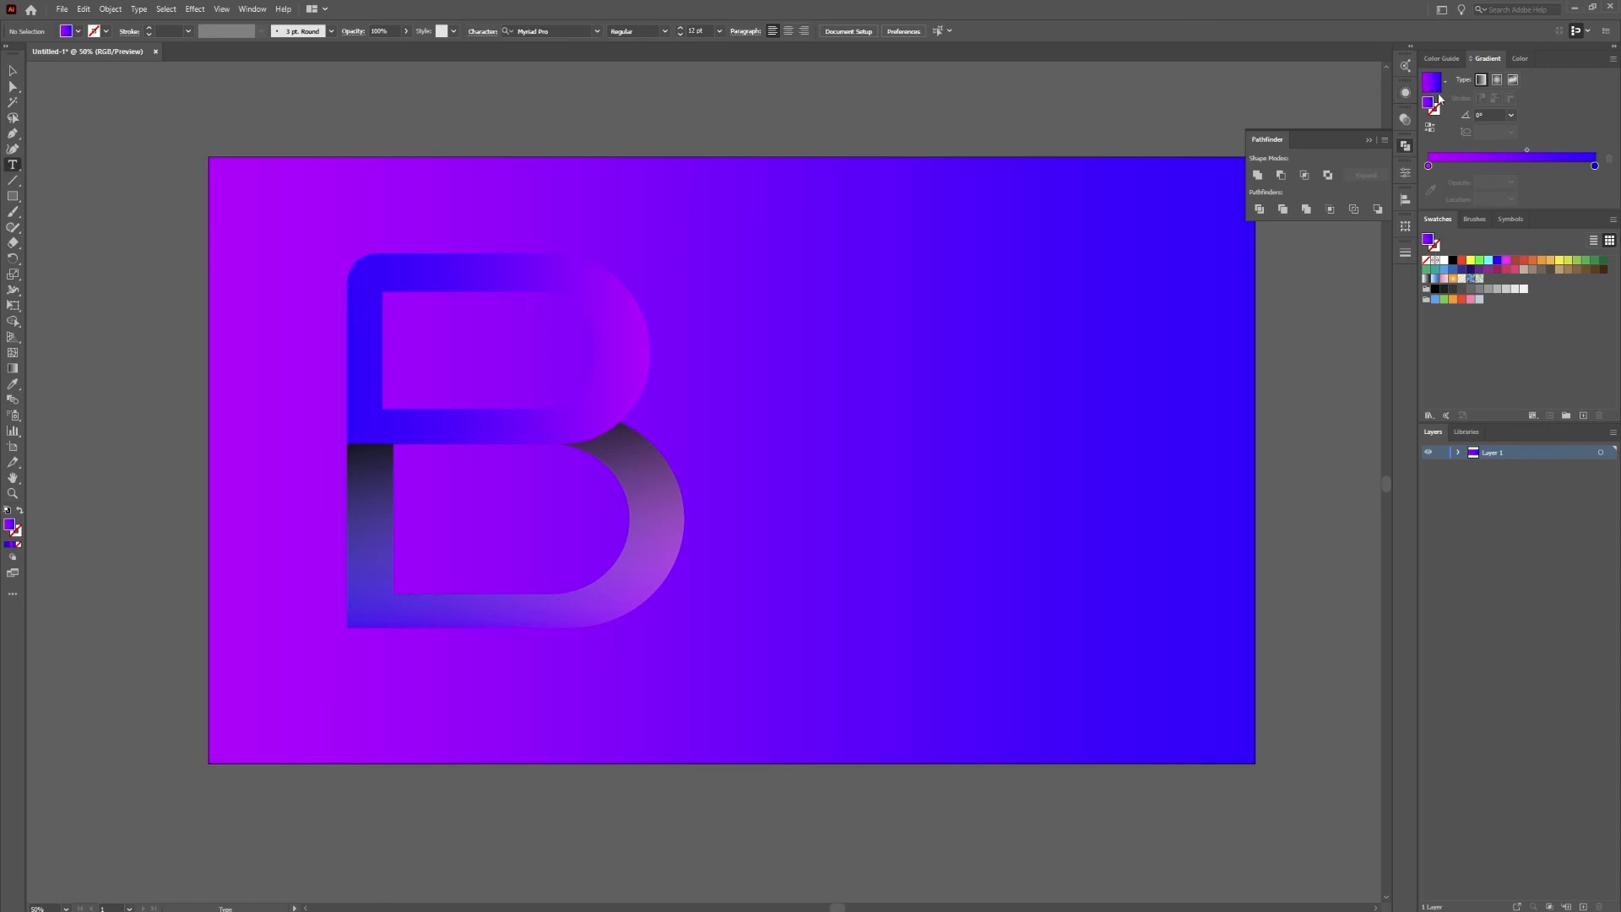
double_click(1430, 105)
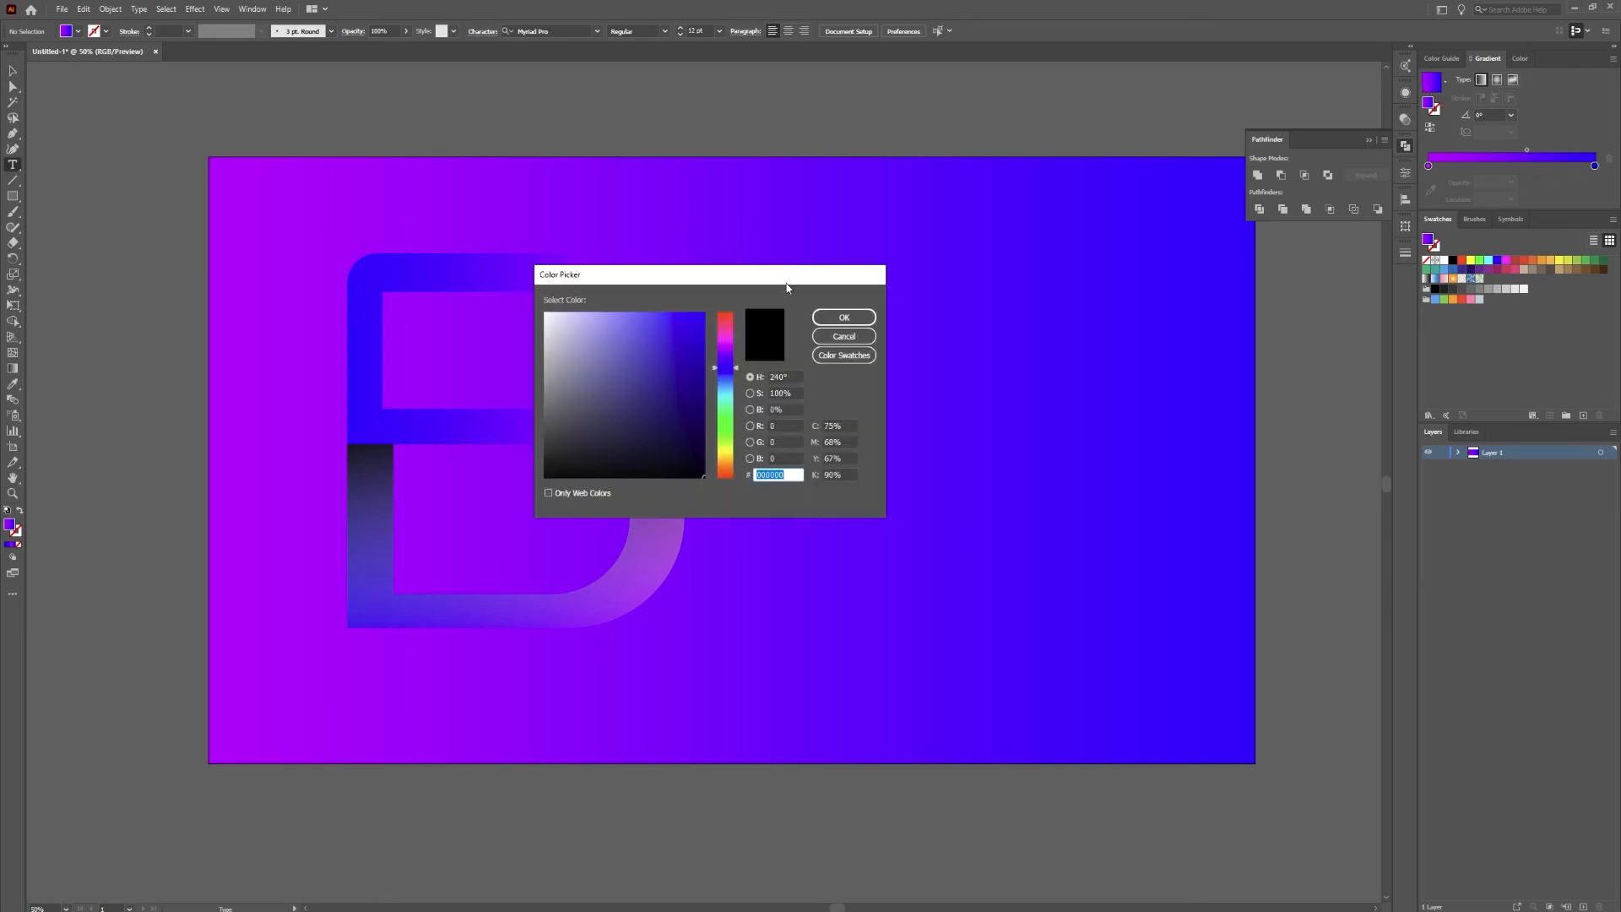
mouse_move(592, 394)
mouse_down()
mouse_move(641, 302)
mouse_move(613, 297)
mouse_up()
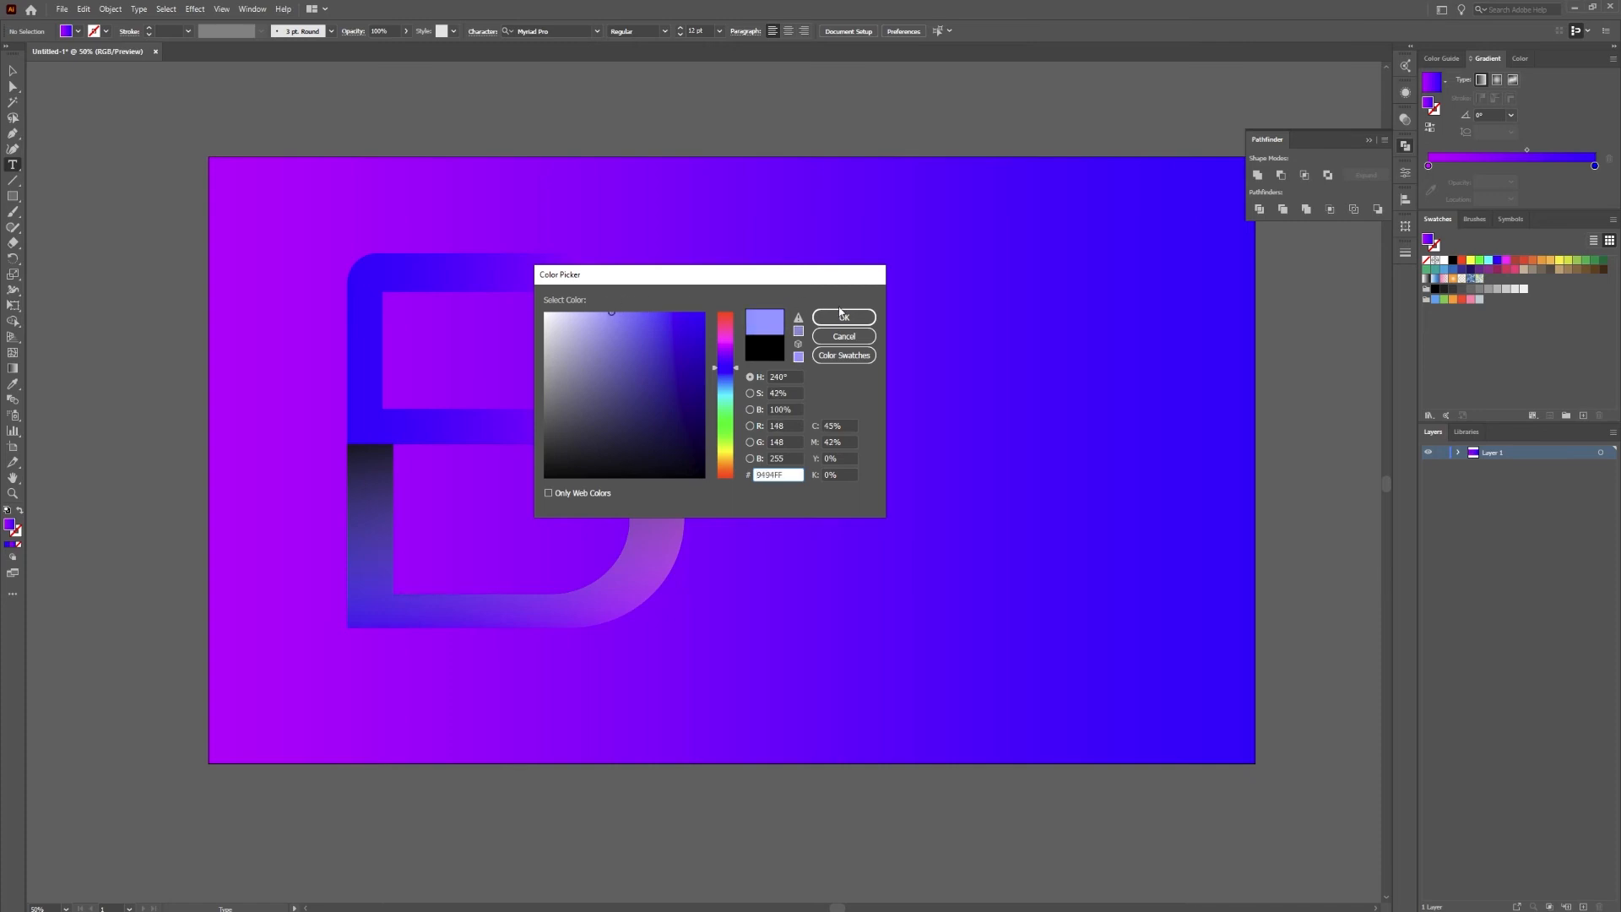
click(842, 316)
- Add a point text beside the letter B reading "Your Custom" and "Letter Logo" on two lines
click(762, 300)
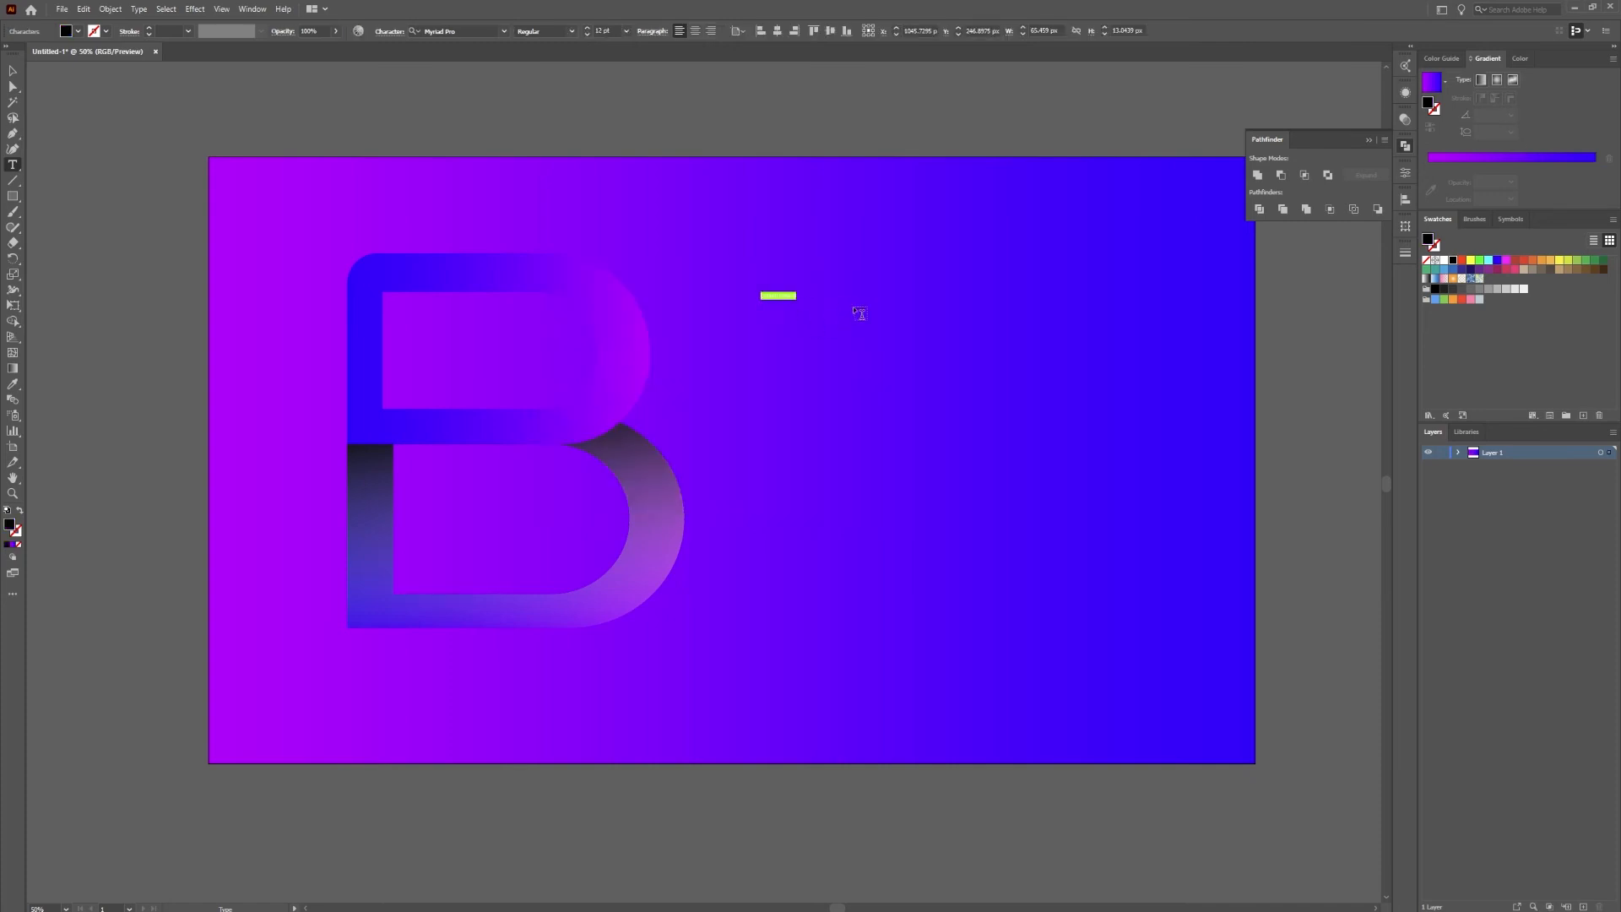
key(BackSpace)
text(BL)
key(BackSpace)
key(BackSpace)
text(BLOr)
key(Return)
key(Escape)
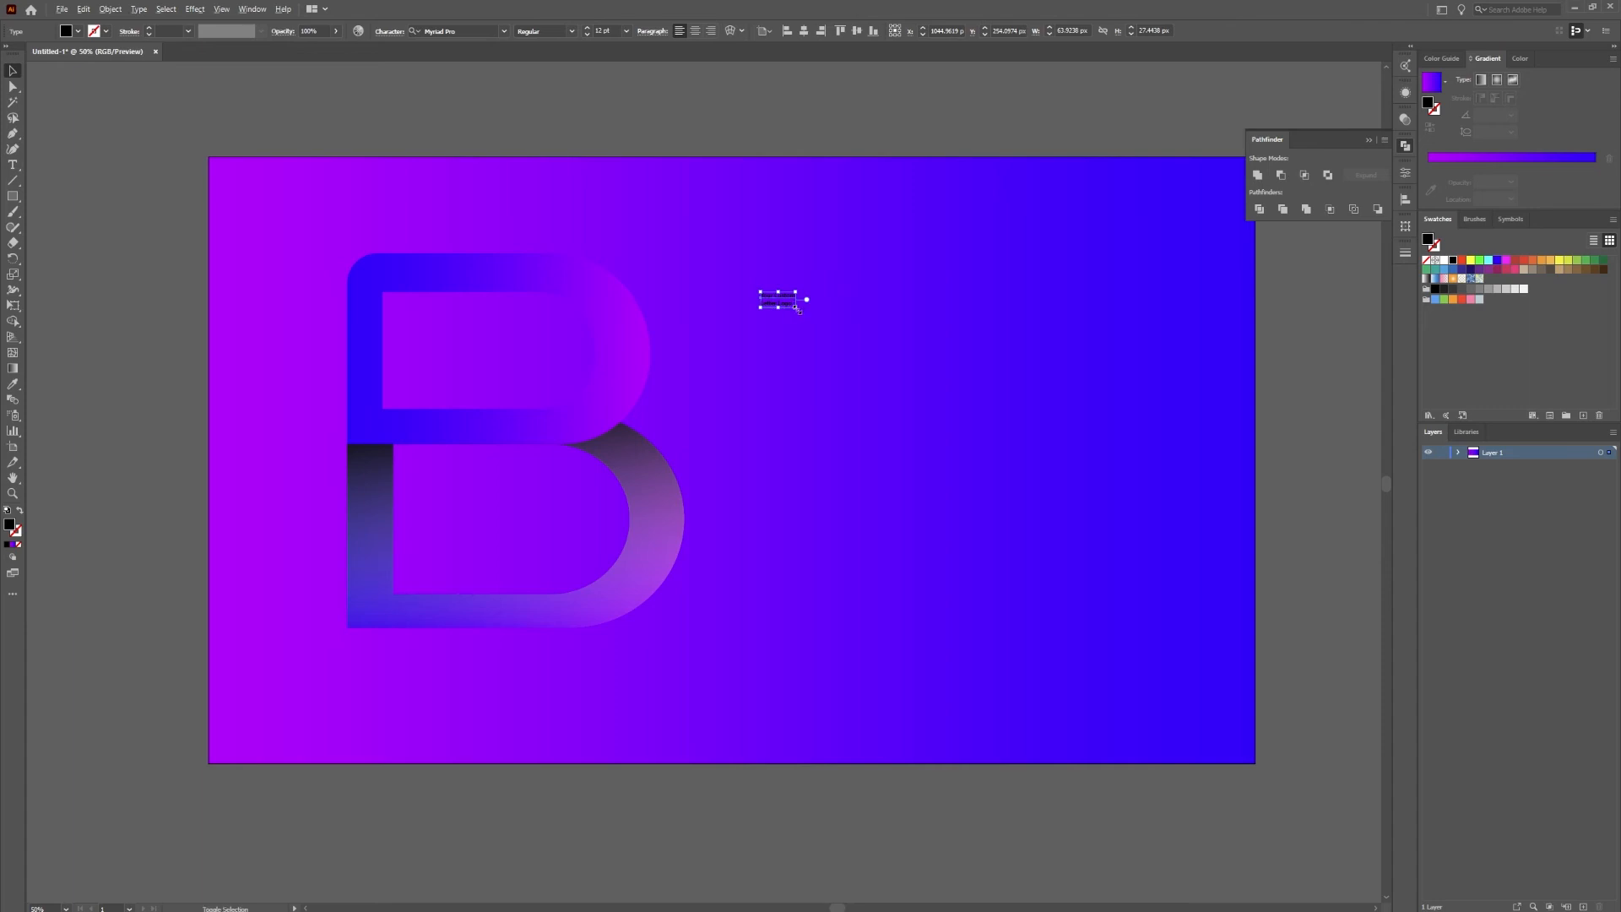
- Enlarge the two-line text to about 1010 px wide and move it beside the letter B
drag(797, 309, 1055, 422)
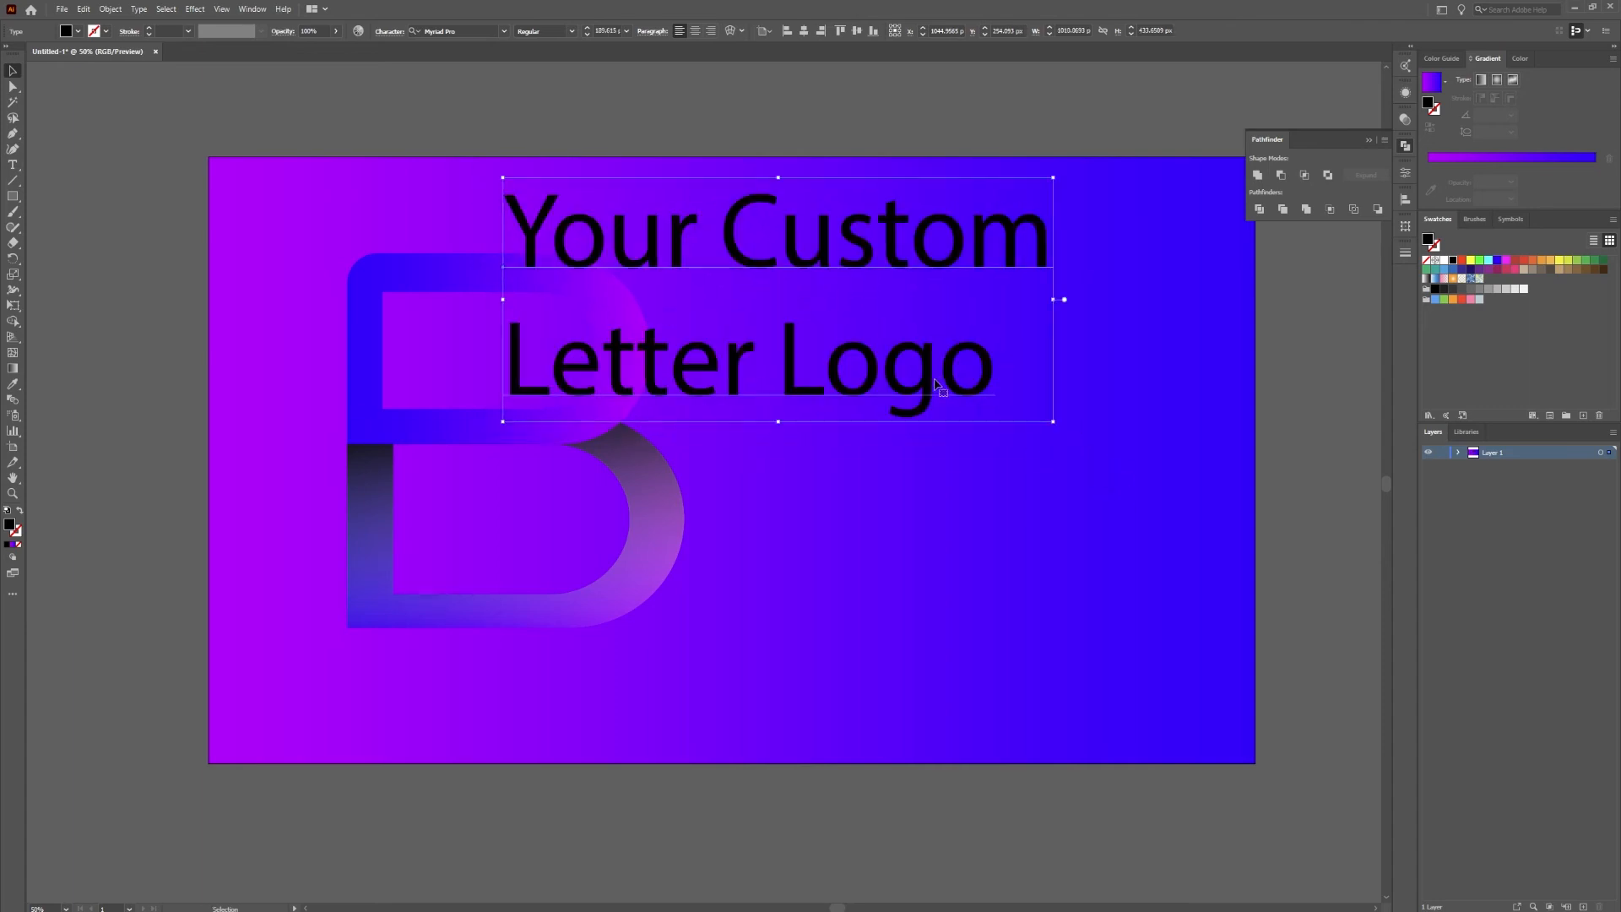
drag(927, 389, 1115, 507)
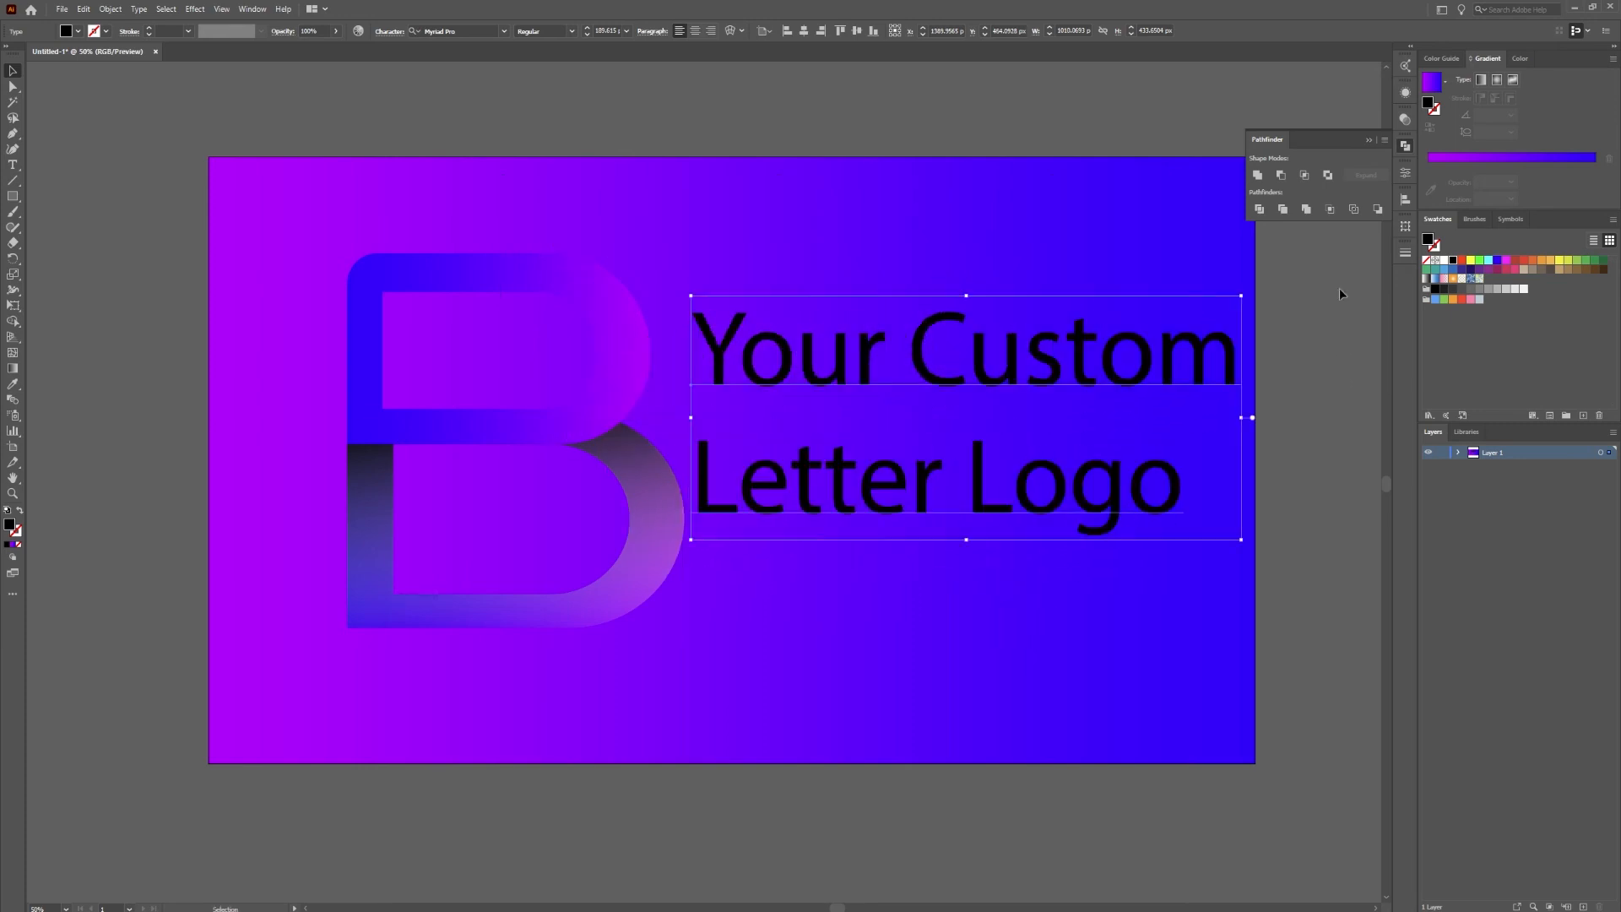
- Tighten the text's leading to 146 pt and narrow the text block to about 854 px wide
click(1405, 176)
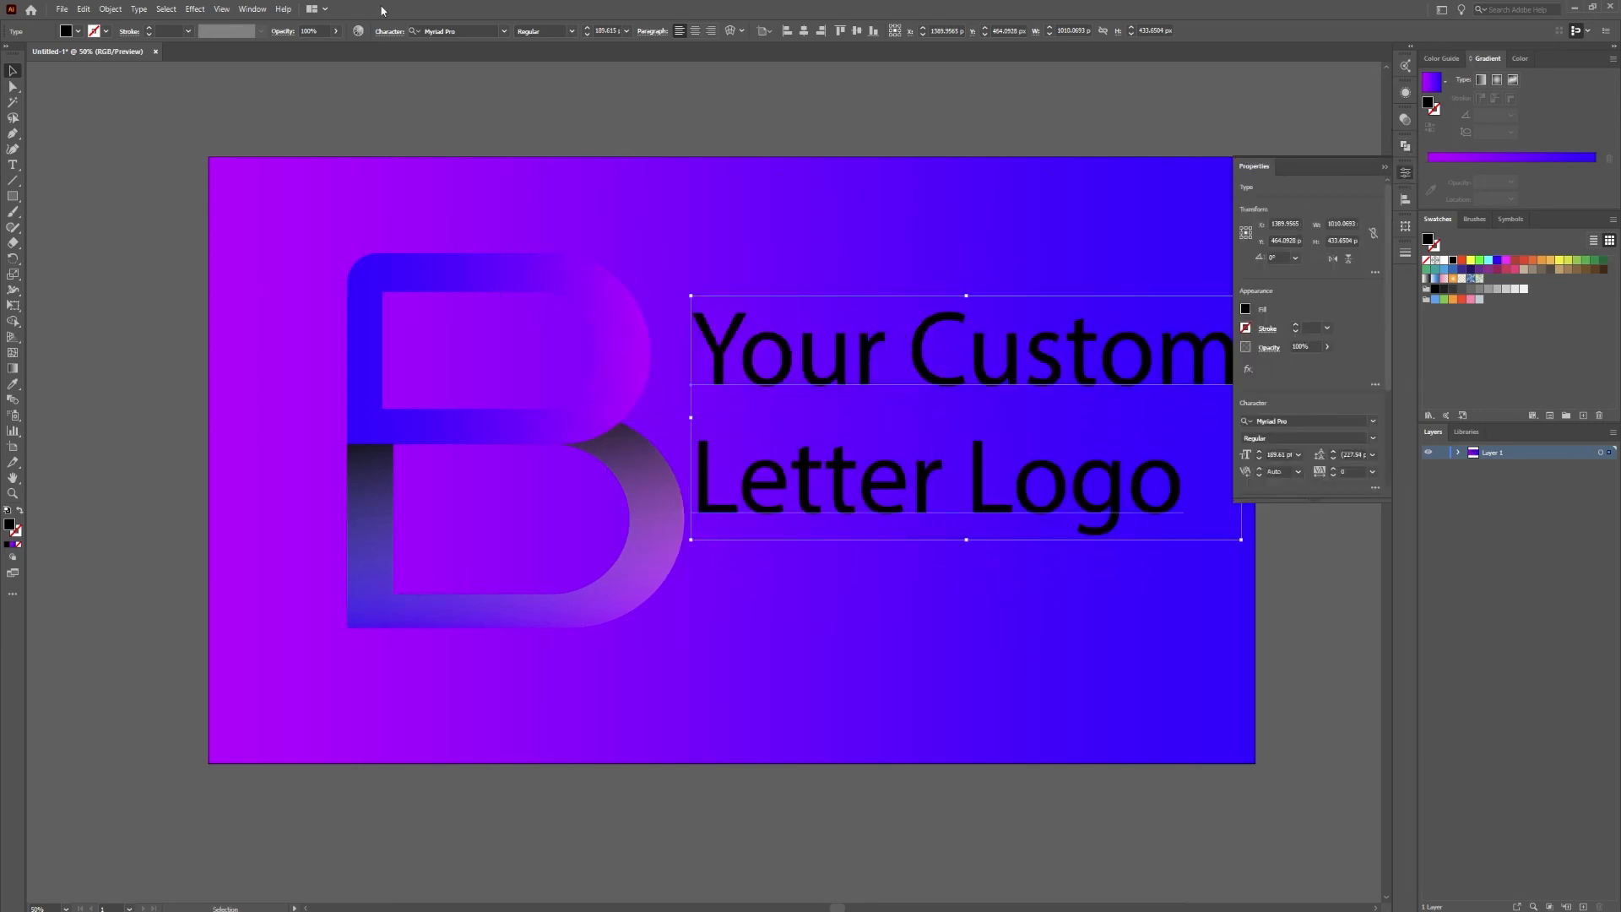
click(251, 10)
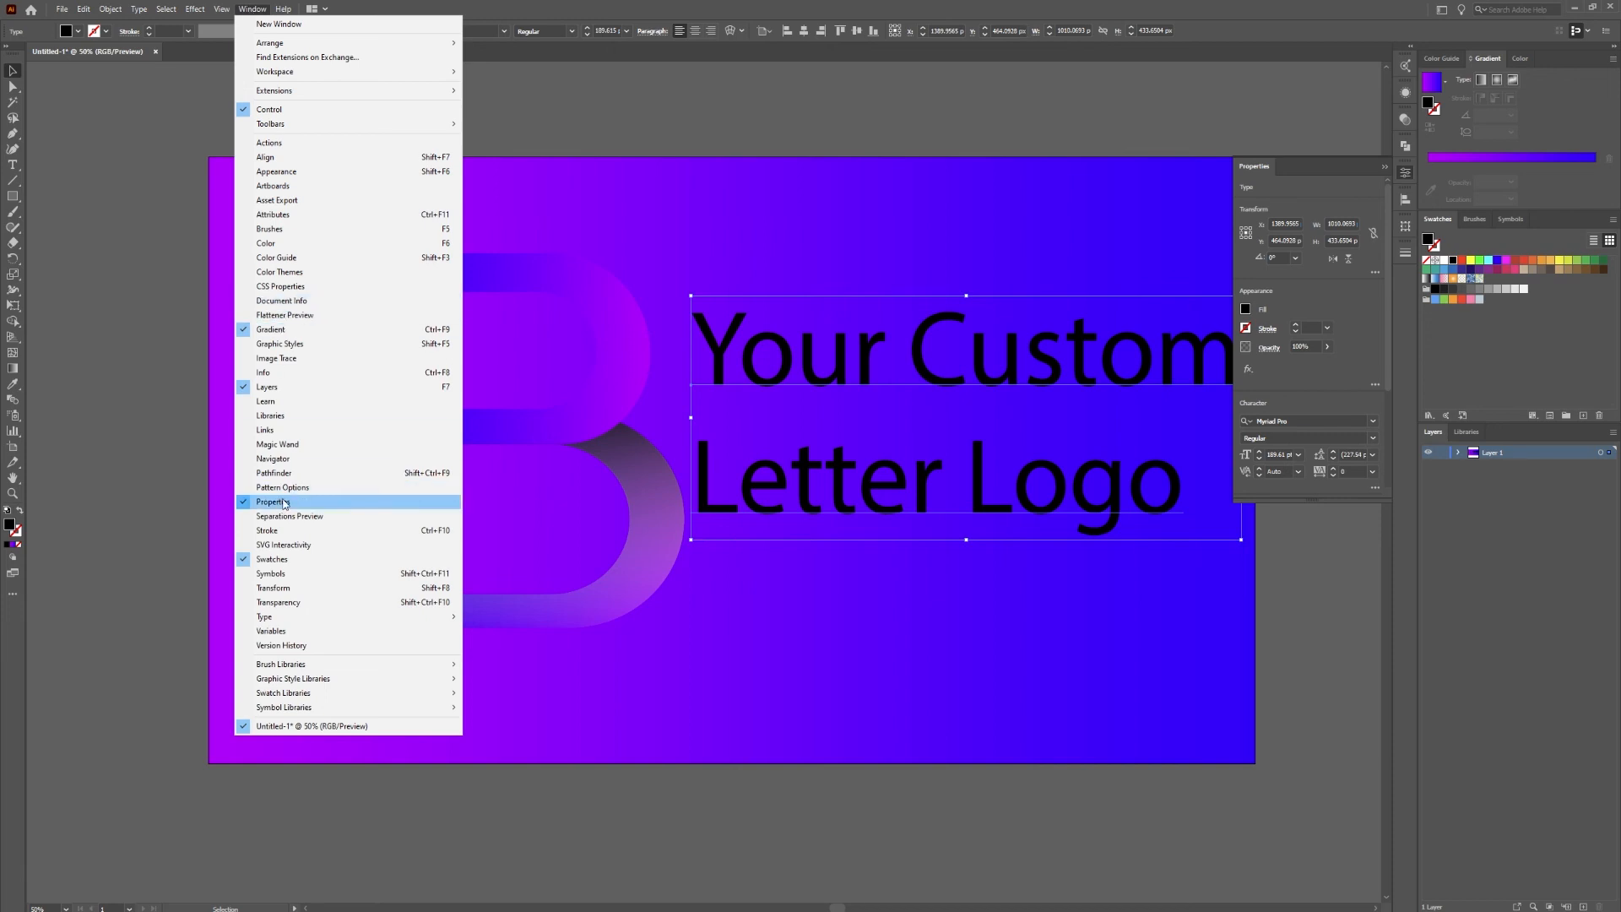
click(1334, 397)
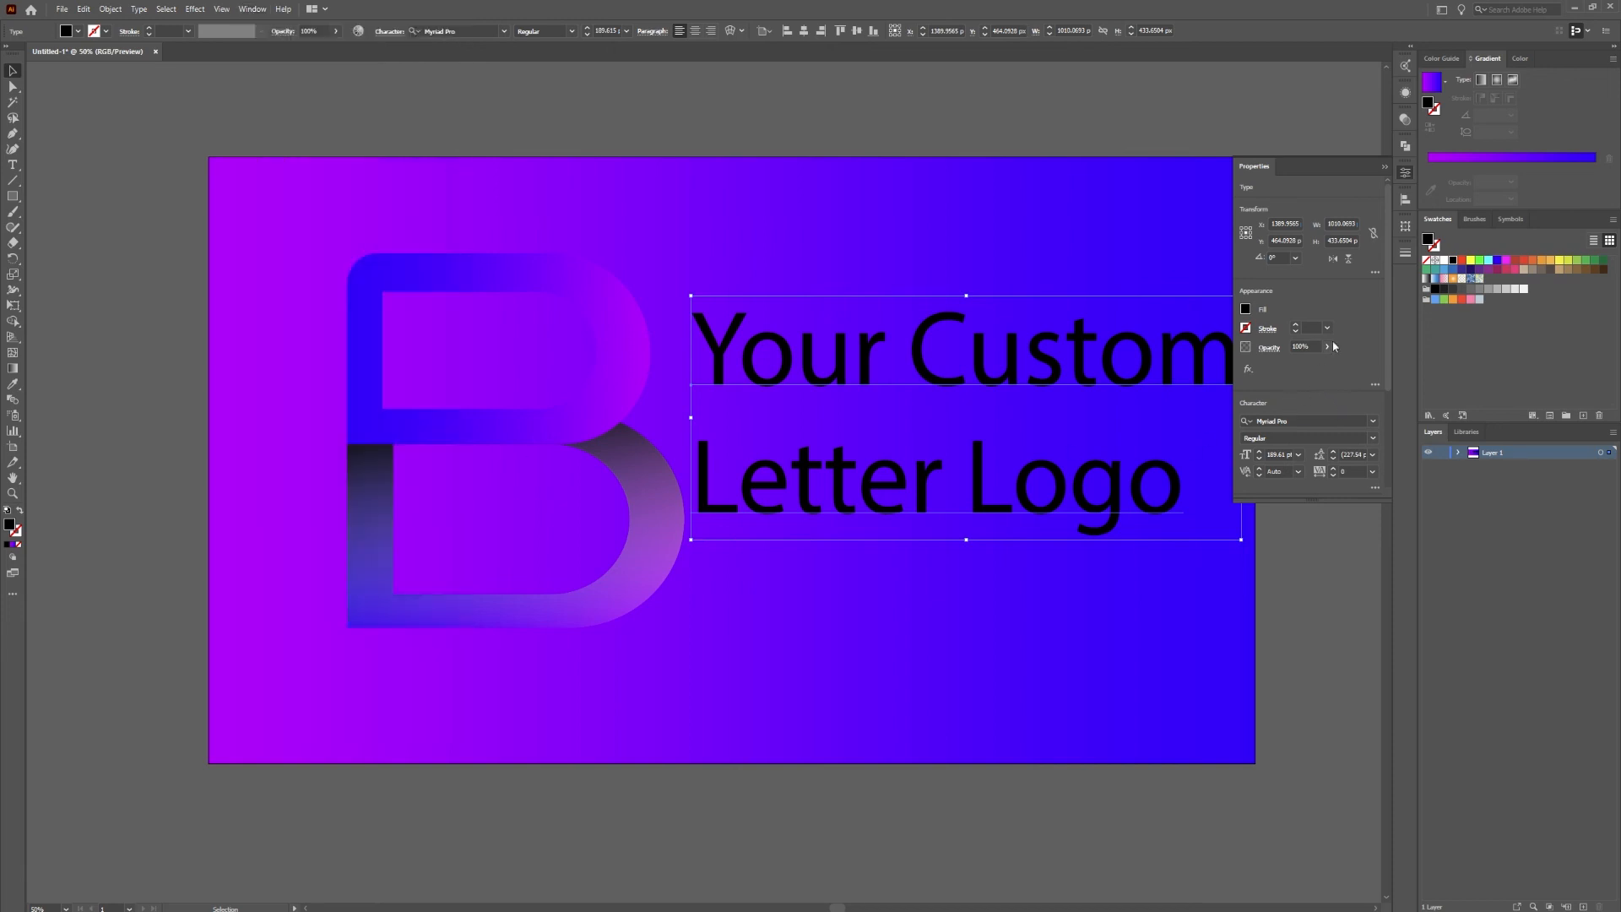
click(1333, 451)
click(1334, 462)
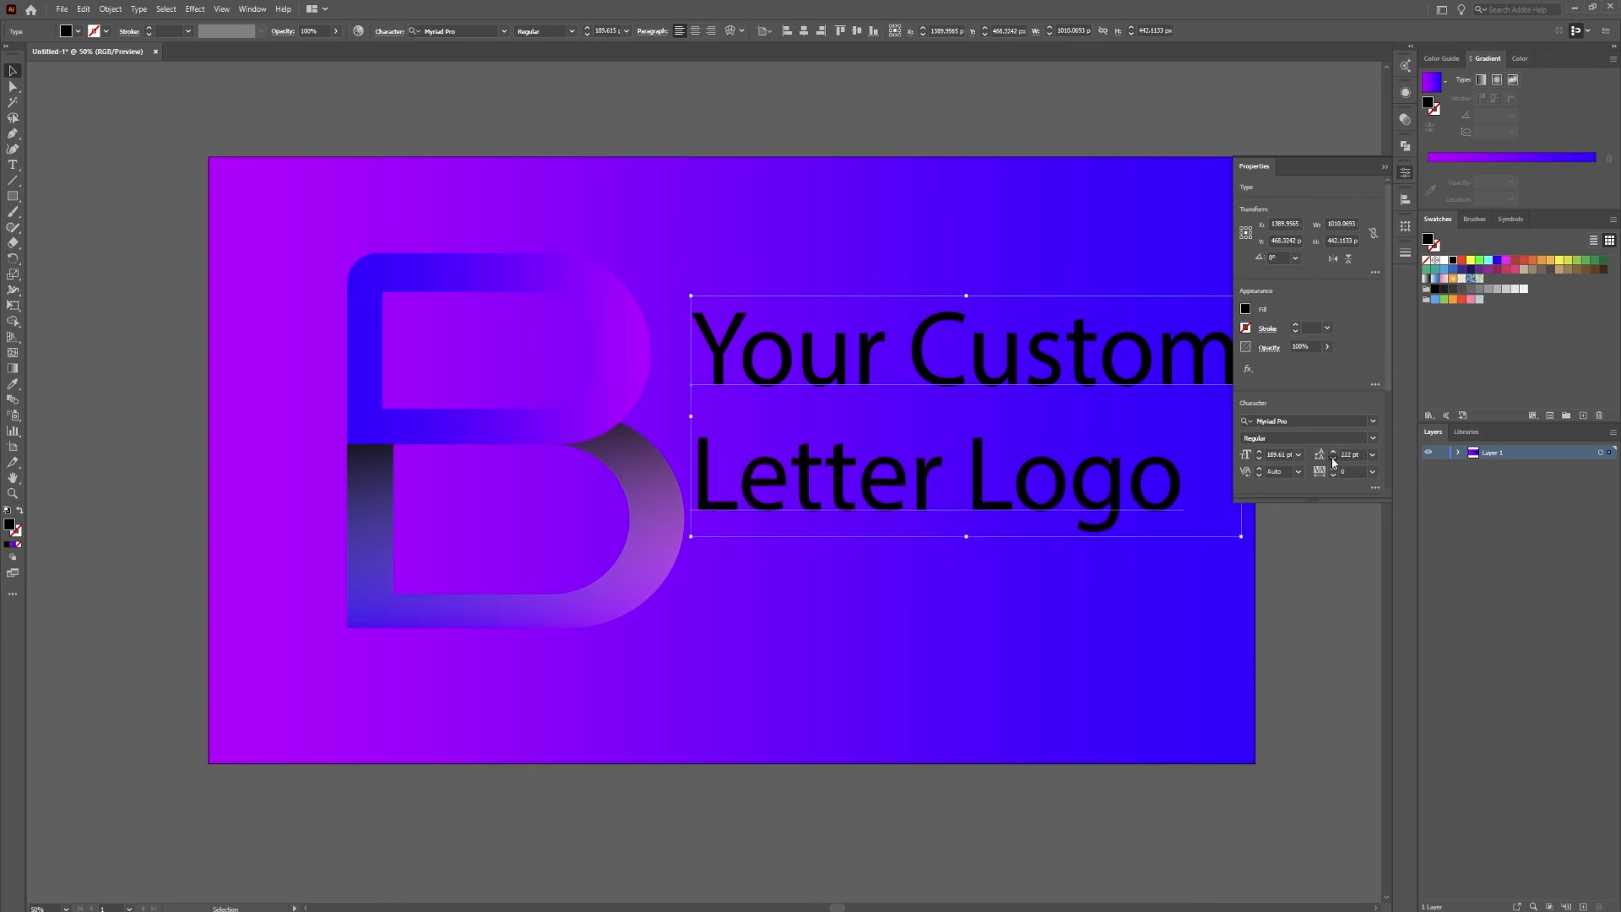
click(1333, 462)
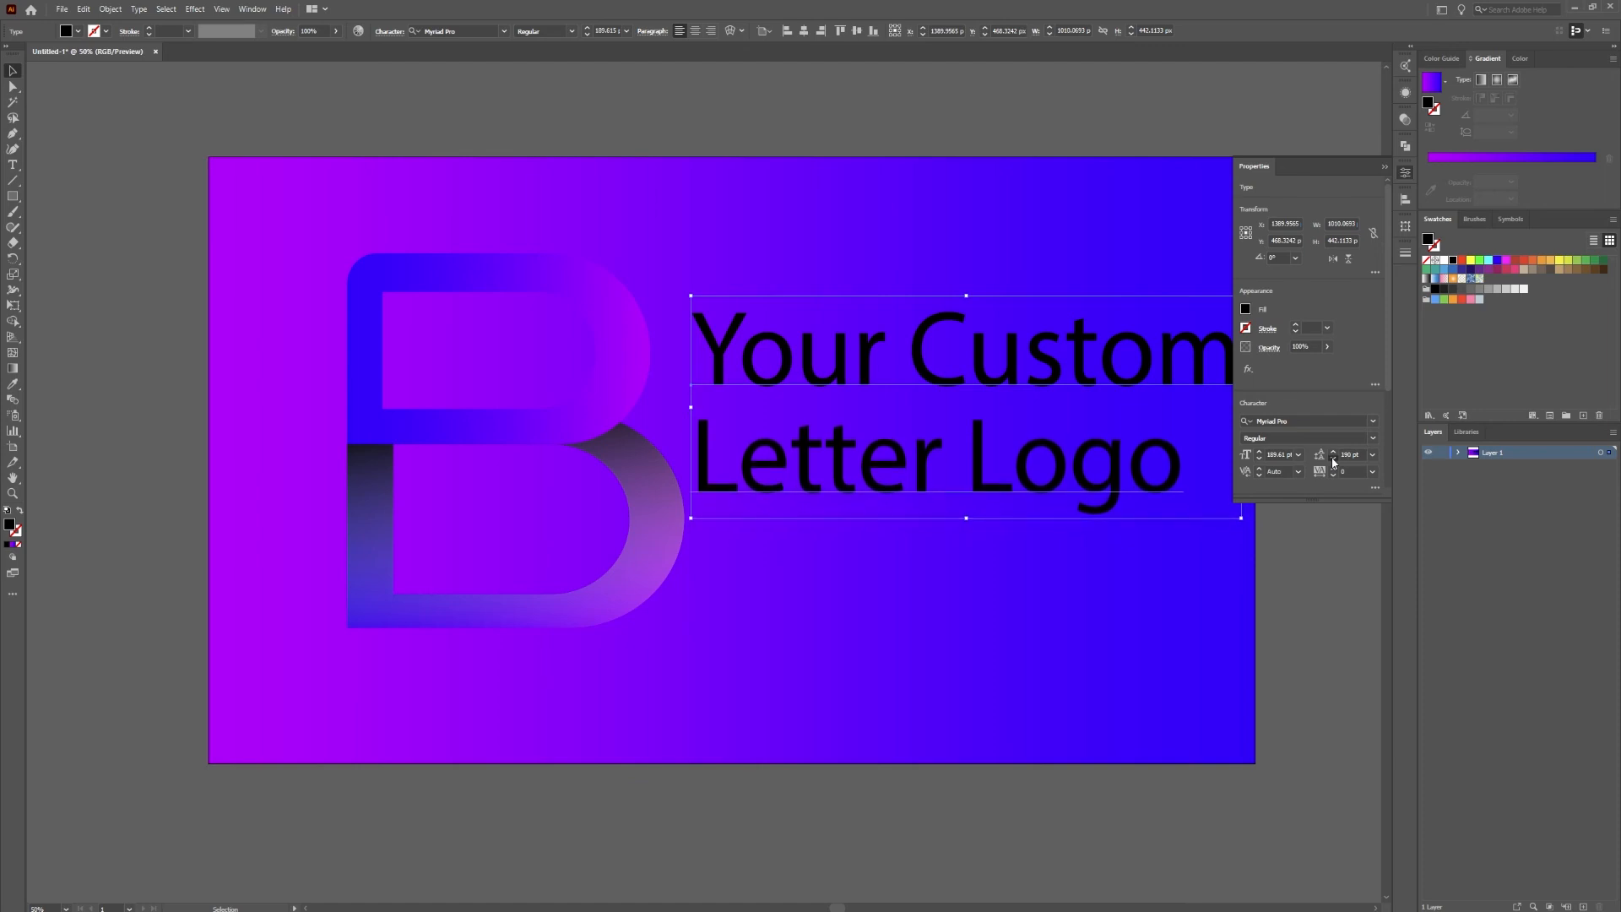
click(1333, 462)
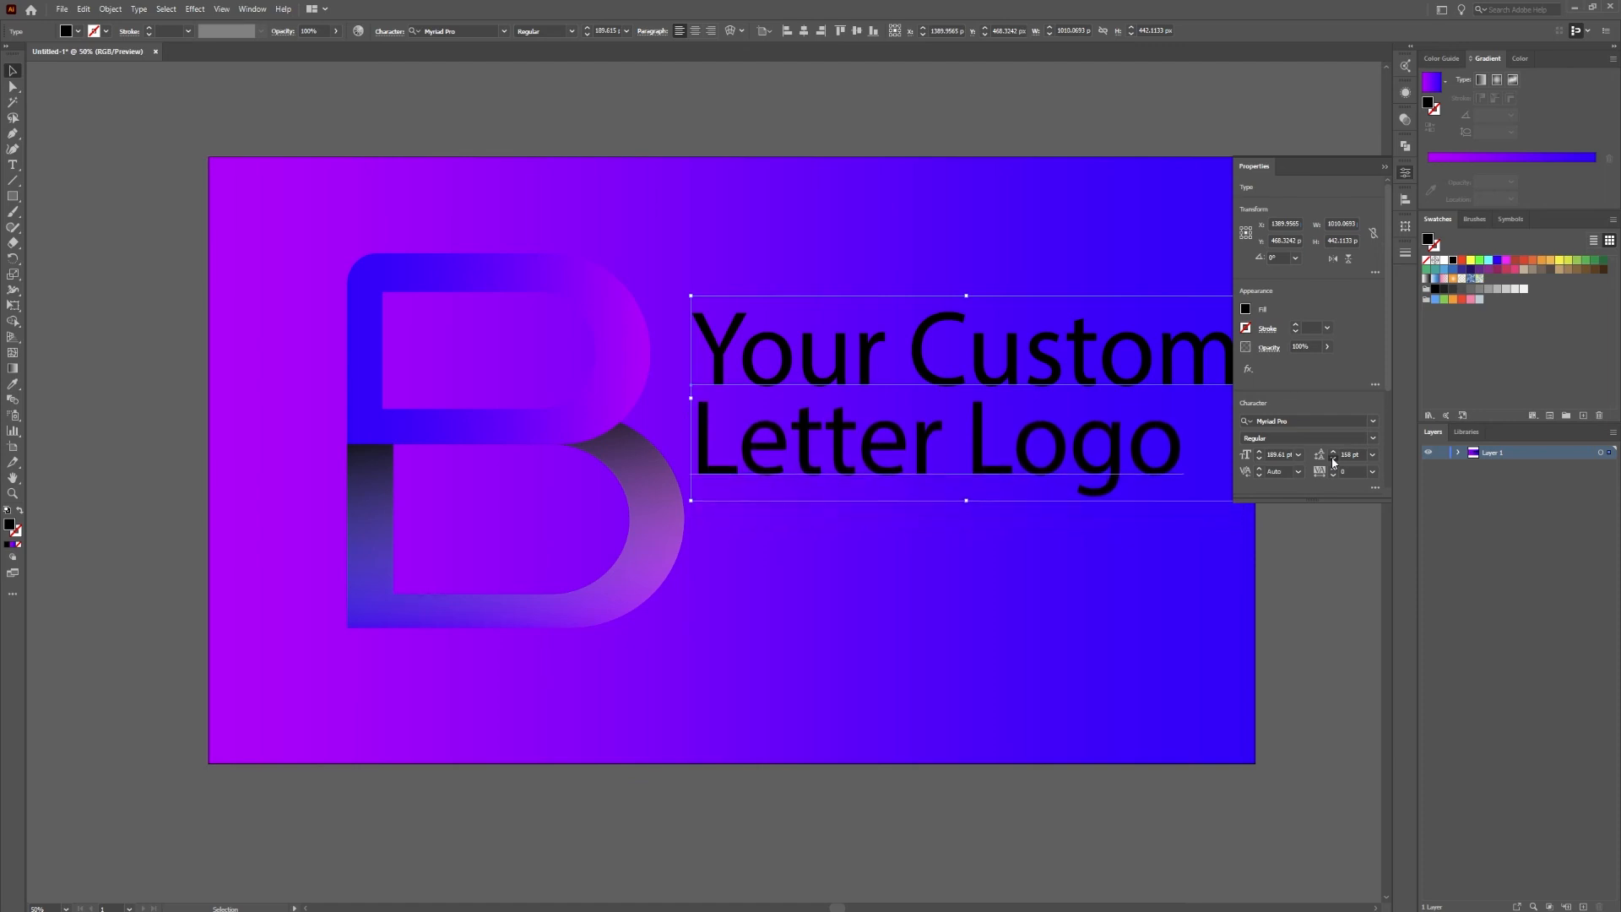
click(1057, 605)
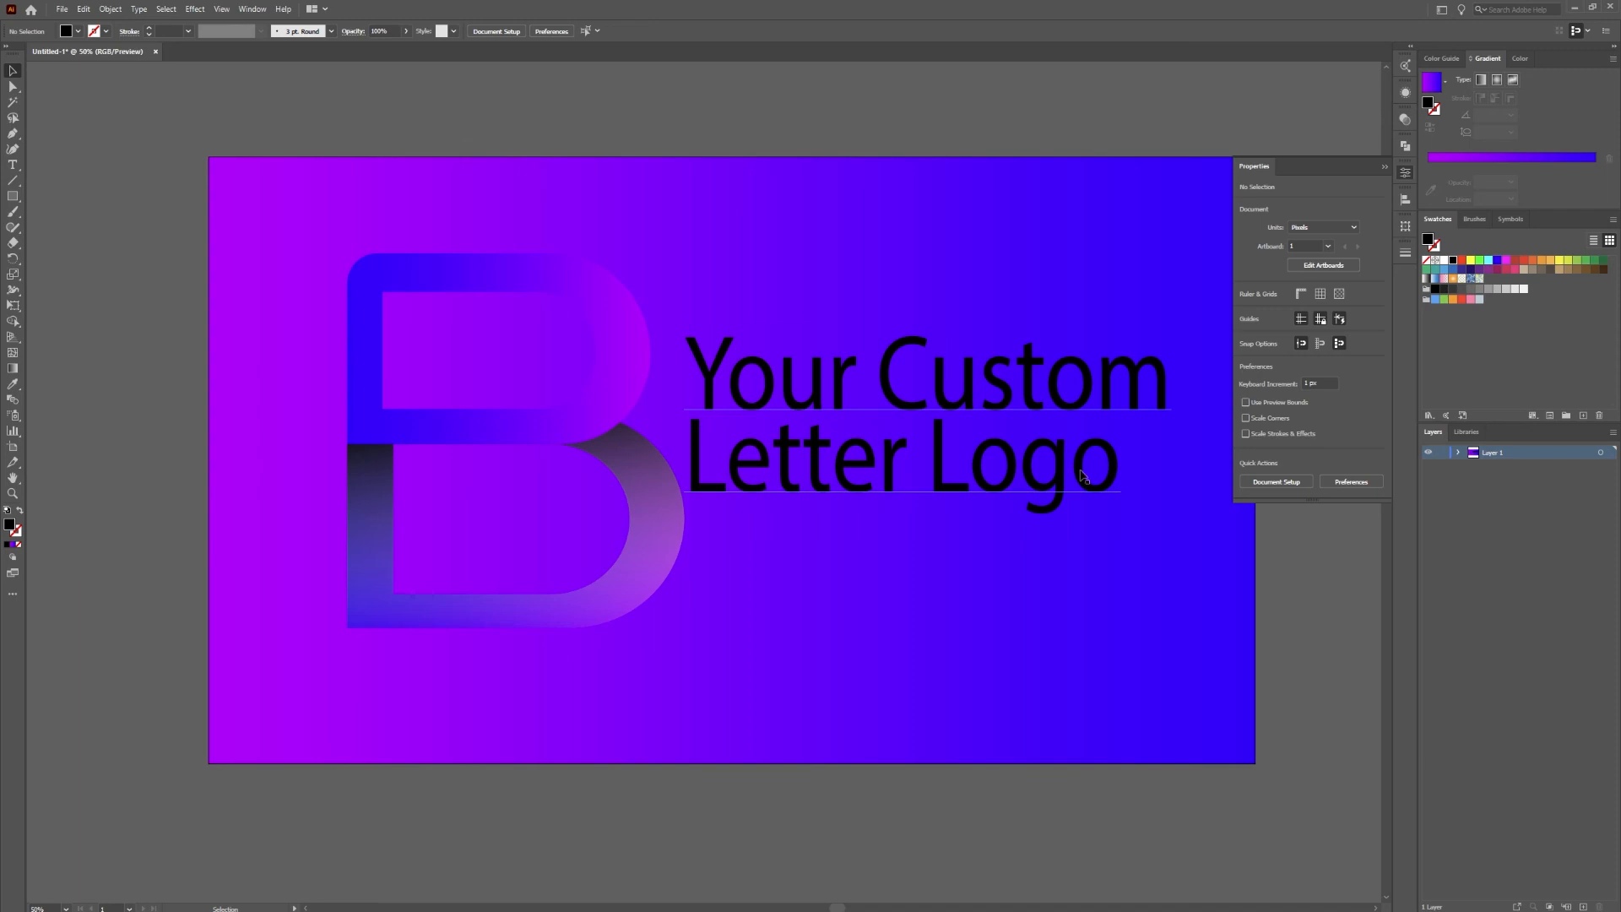
- Recolour the two-line text from black to a pale blue fill with saturation about 20% and brightness 100%
click(1085, 479)
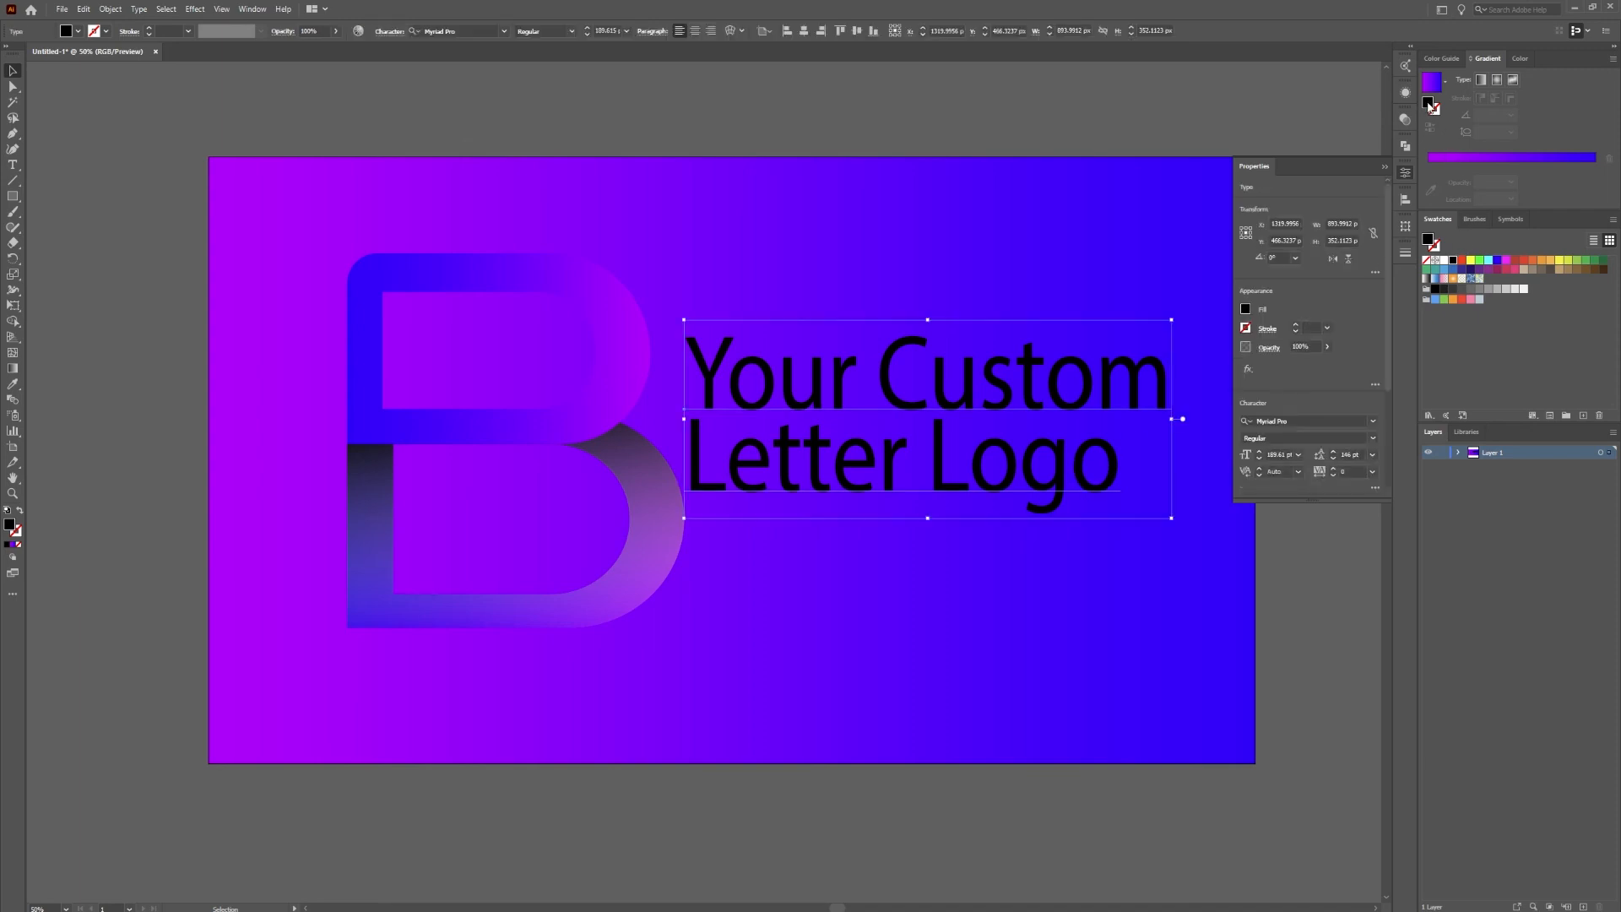
click(1246, 310)
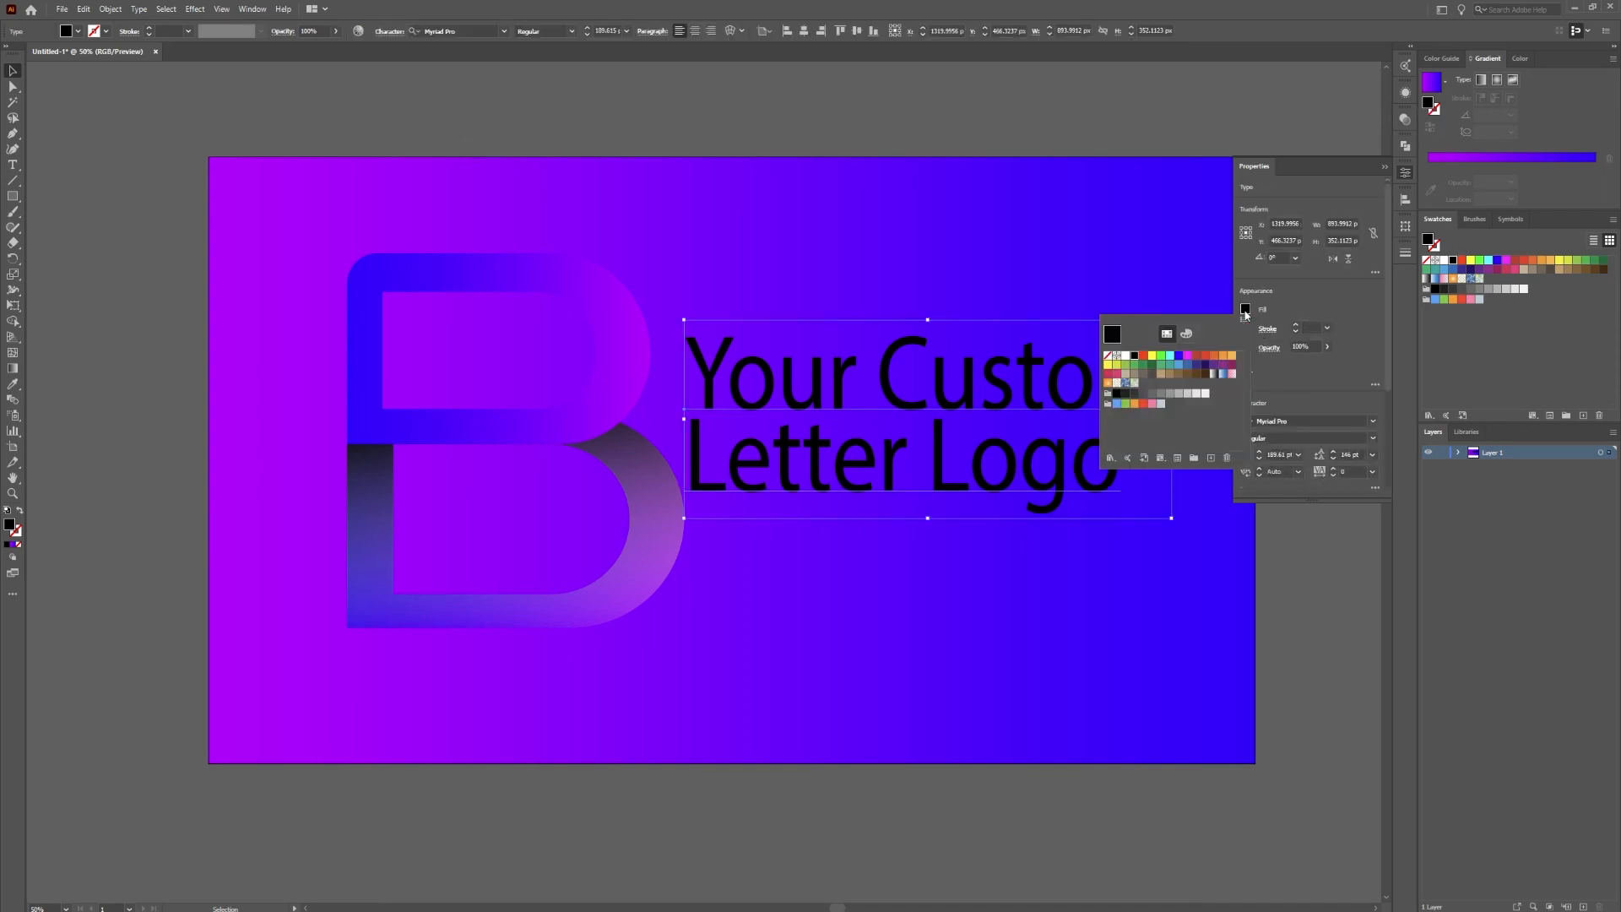
click(1181, 360)
click(1186, 334)
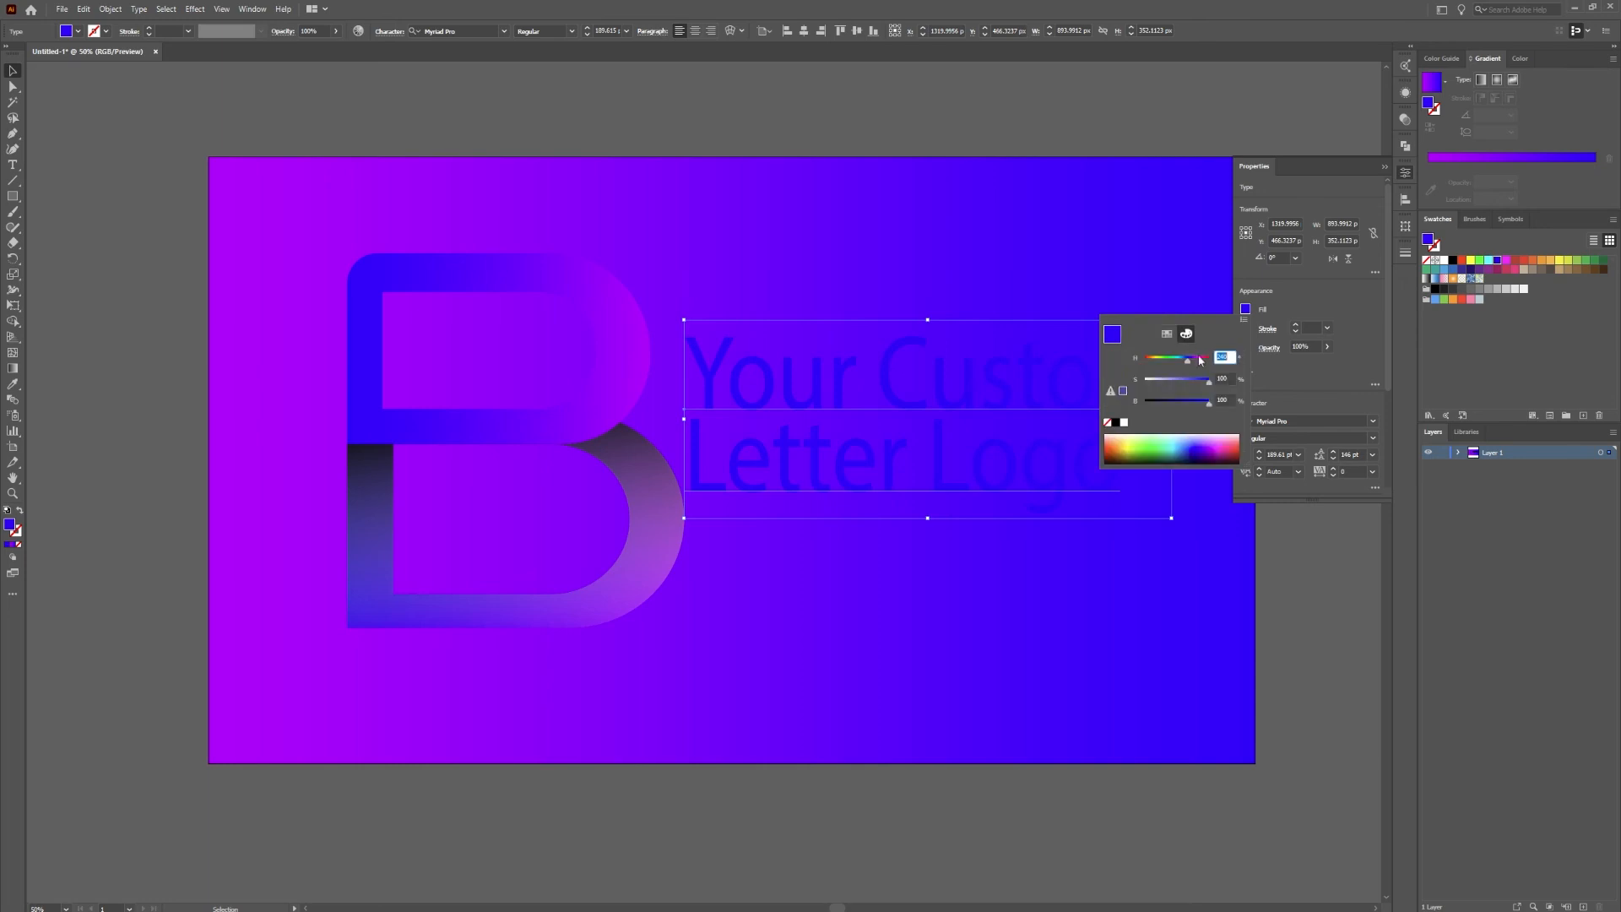
drag(1198, 385, 1157, 382)
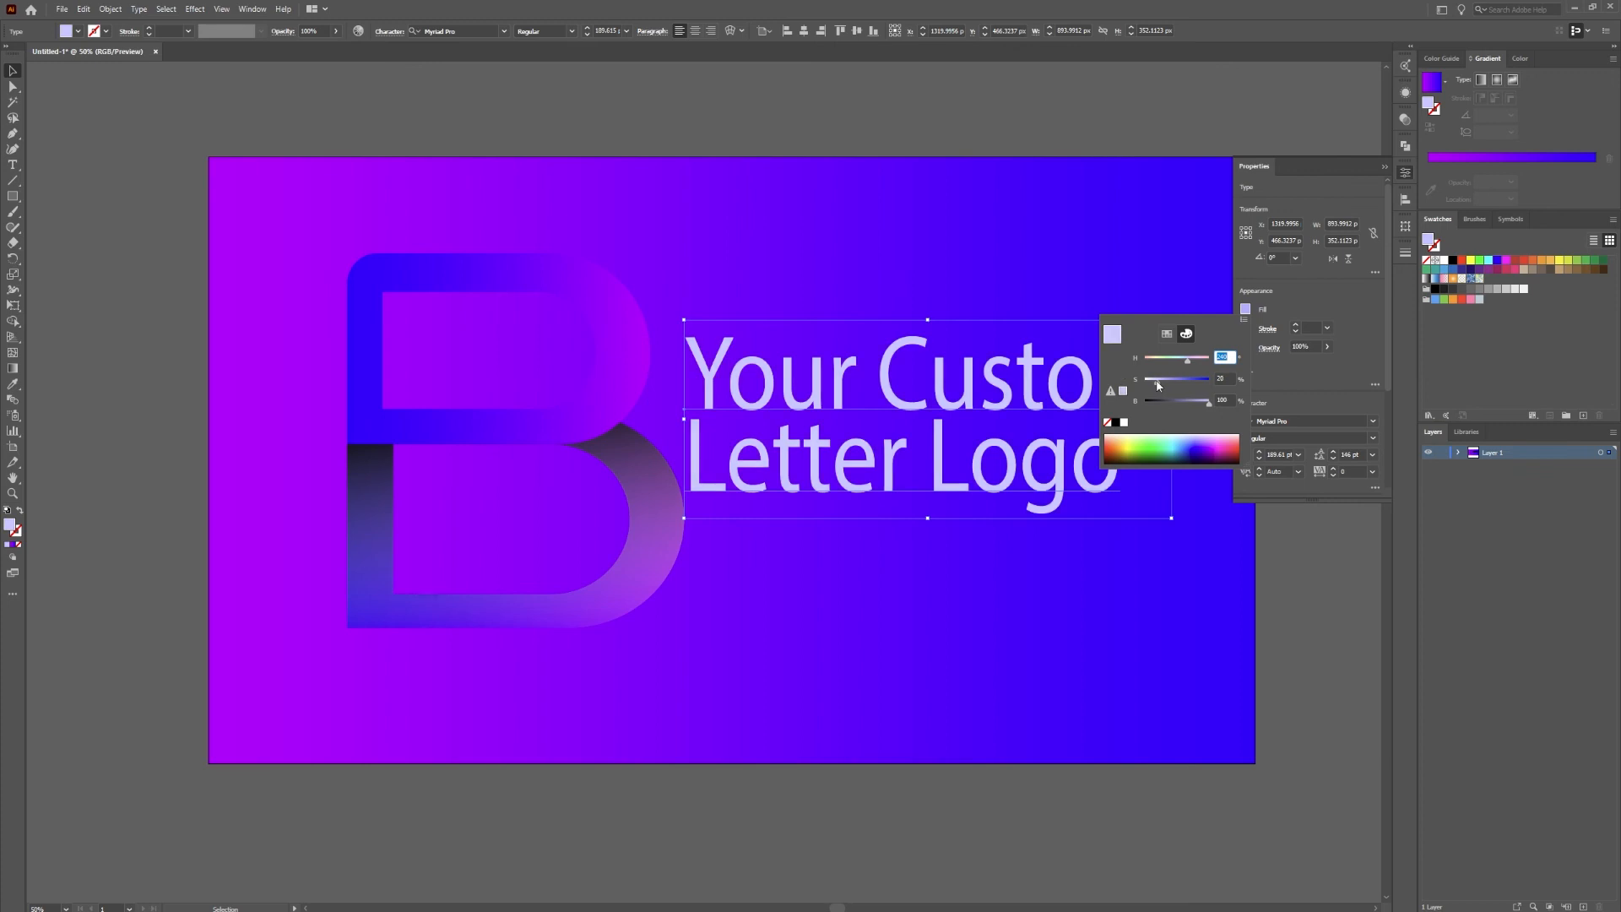
click(1349, 378)
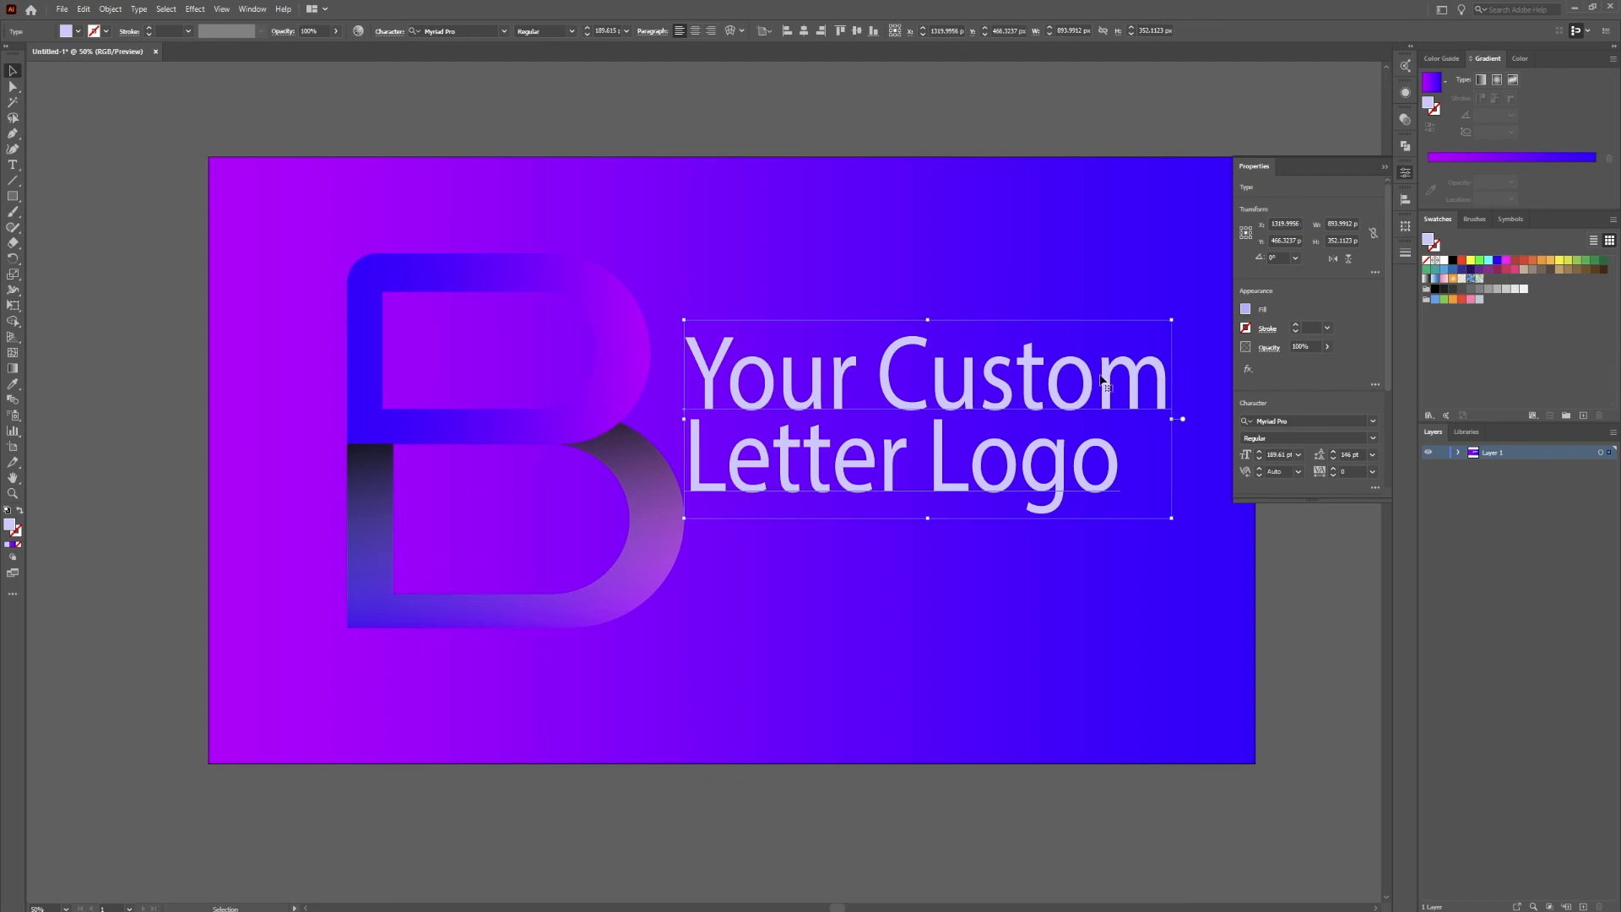
- Apply a Drop Shadow effect to the two-line text
click(1249, 370)
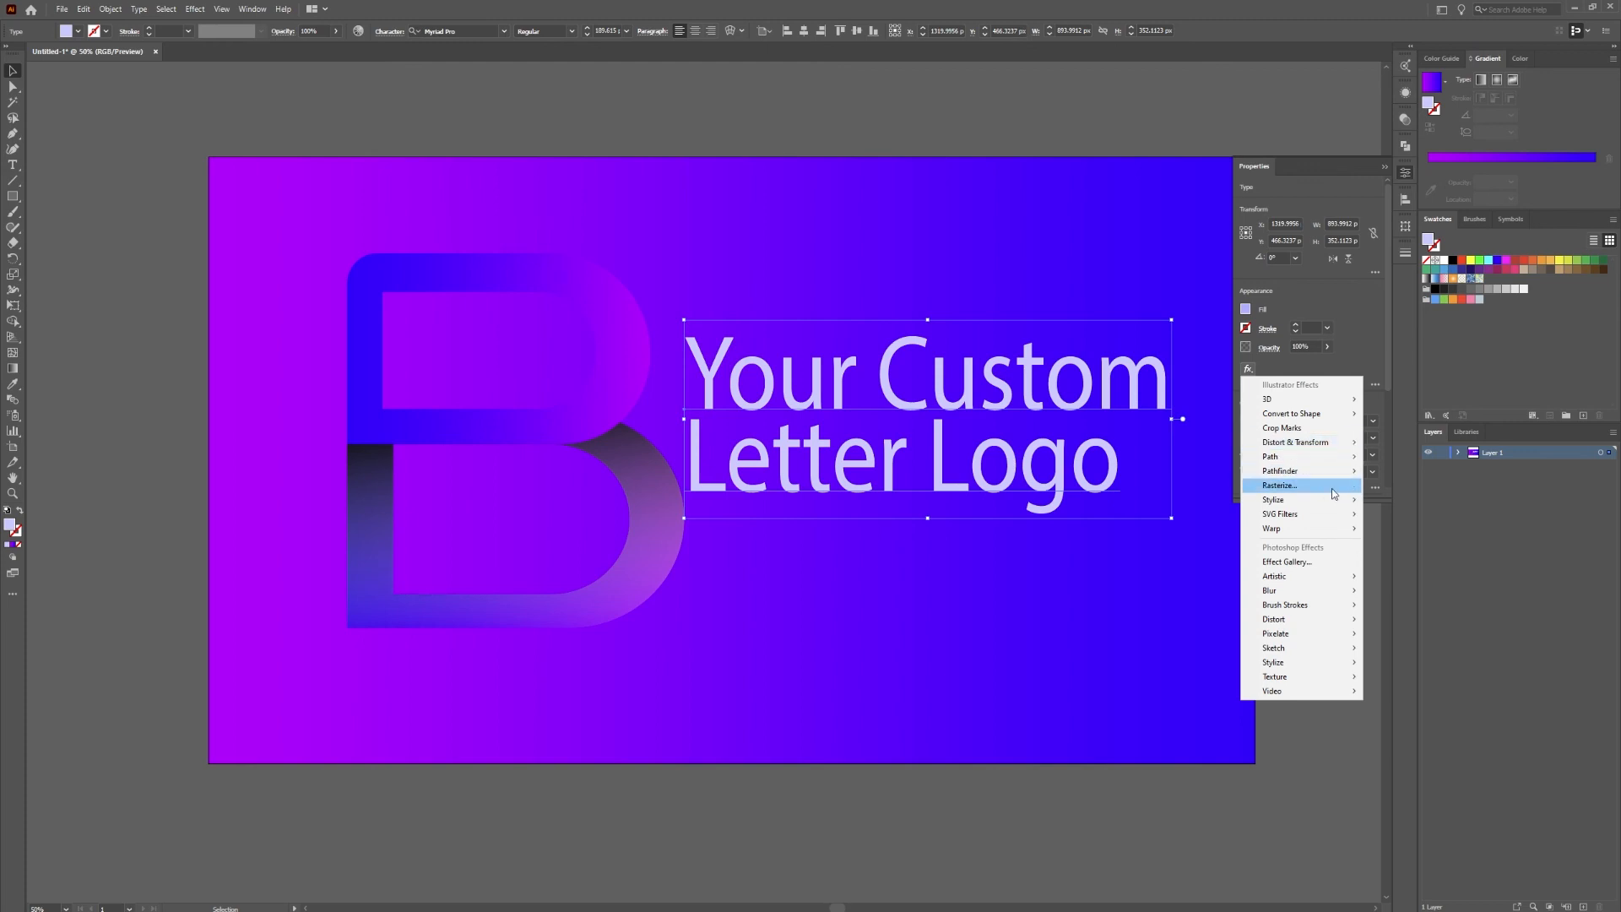
mouse_move(1343, 505)
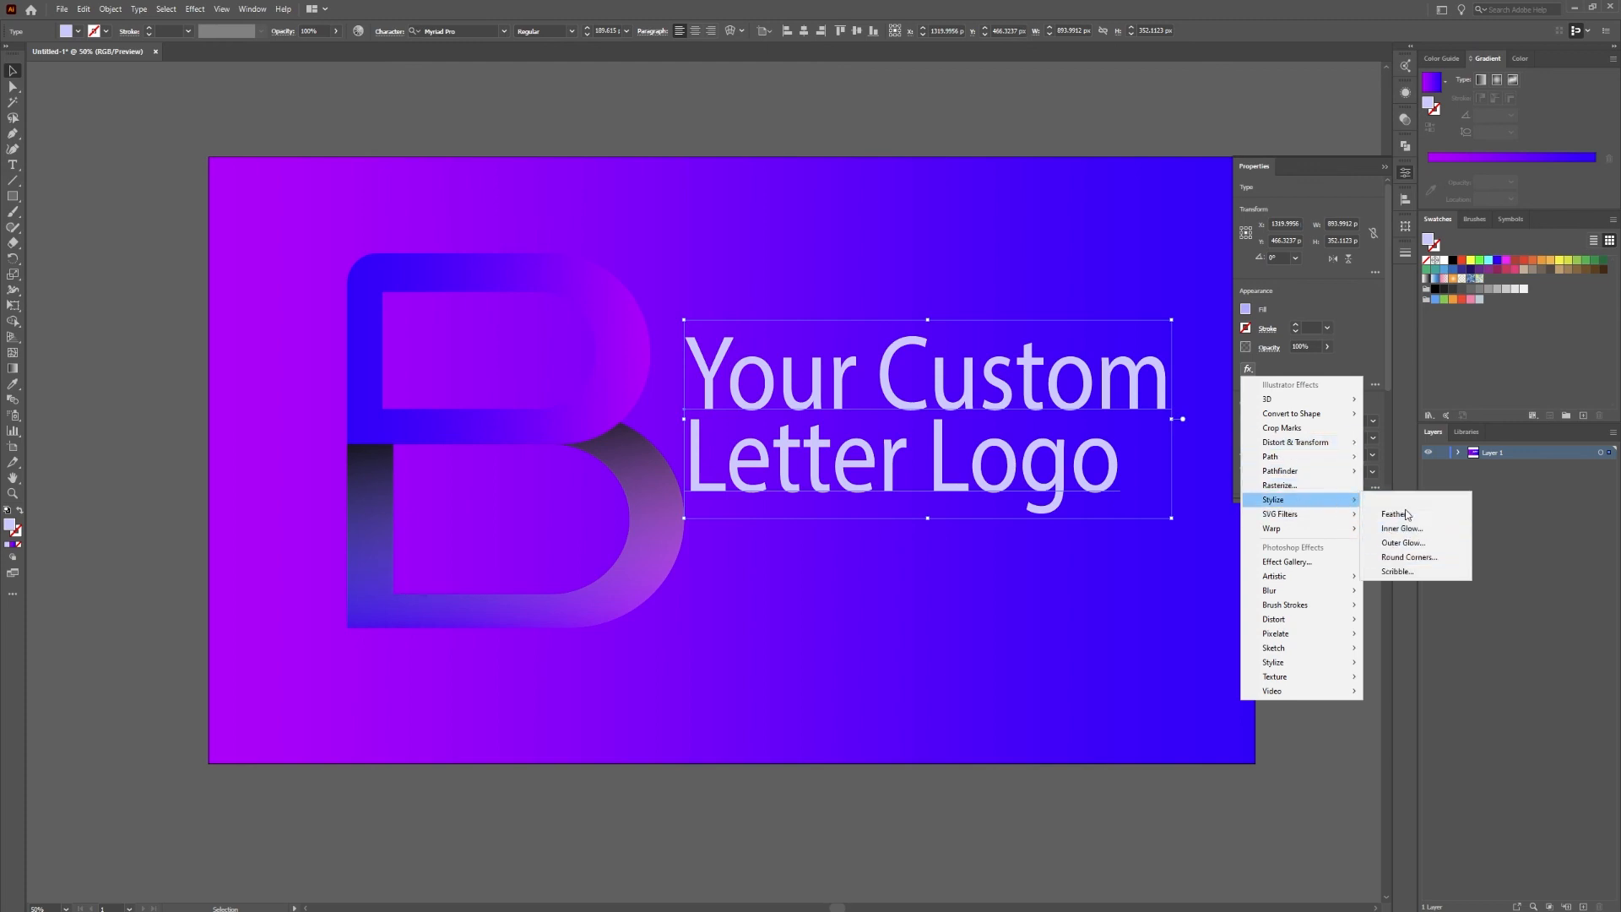
click(1404, 500)
click(1206, 414)
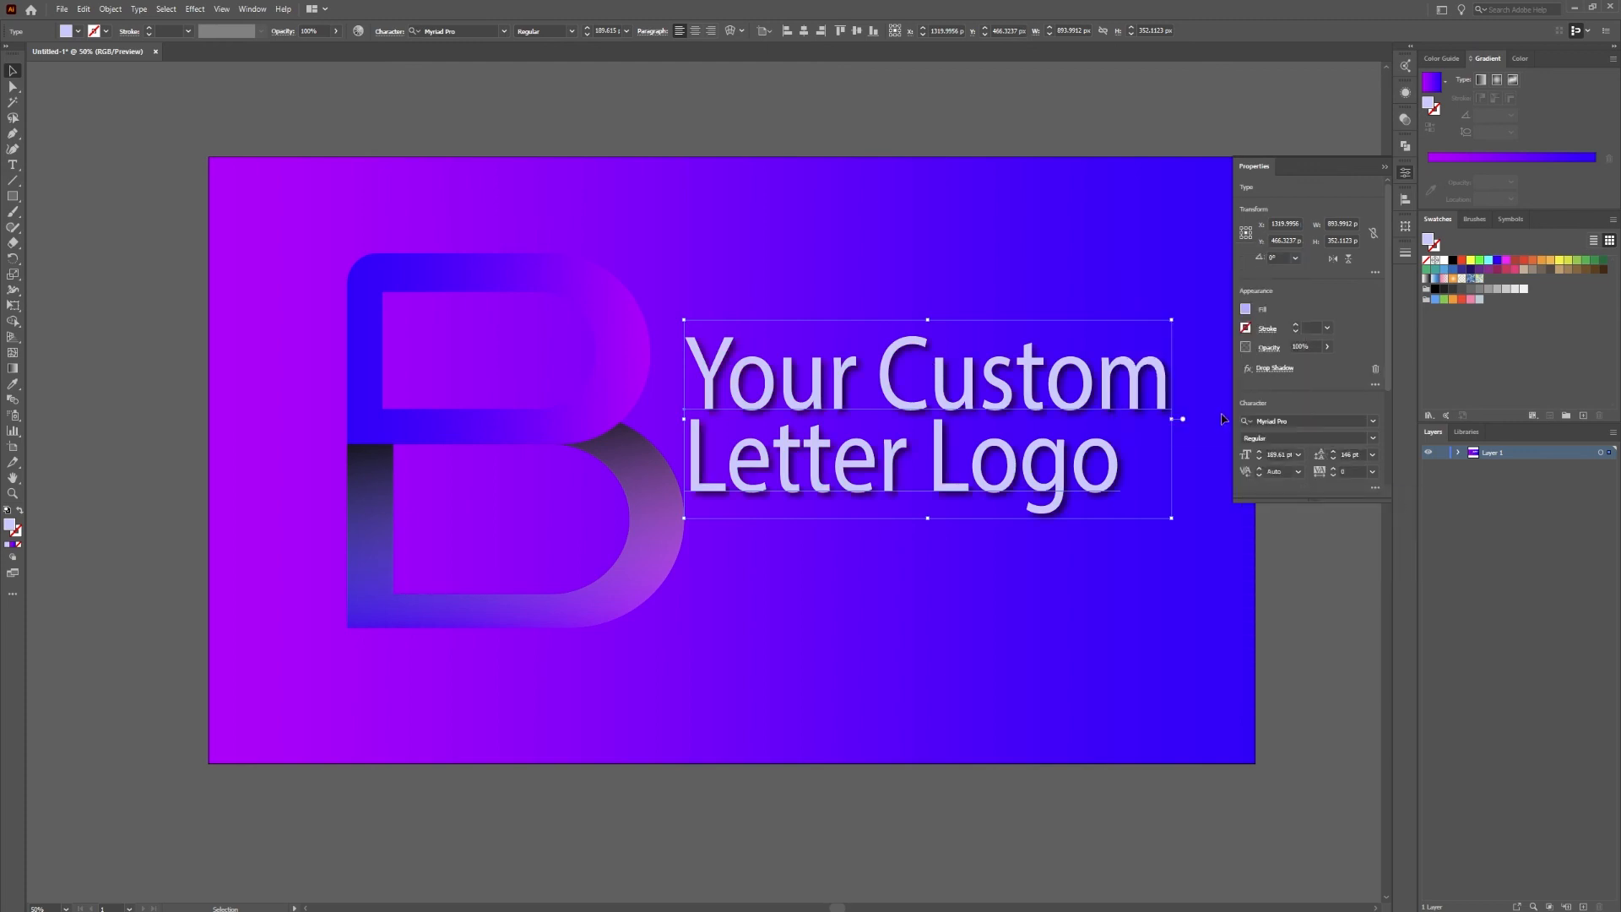
- Duplicate the whole letter B in place and scale the copy from its centre to about 640 × 690 px
click(279, 197)
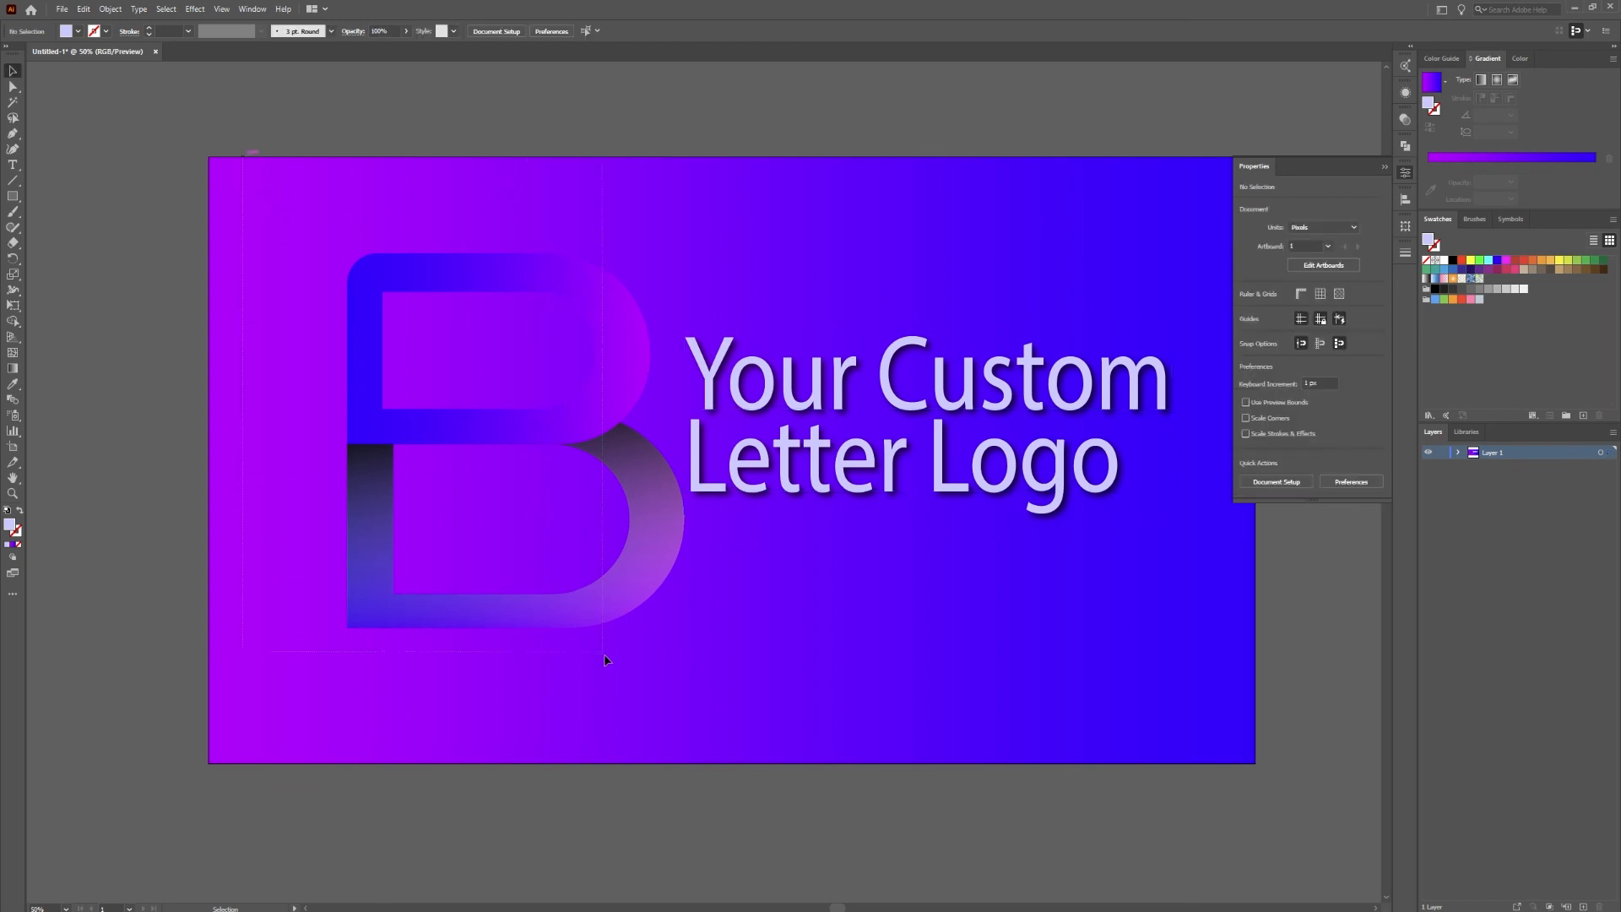
drag(605, 655, 606, 657)
key(a)
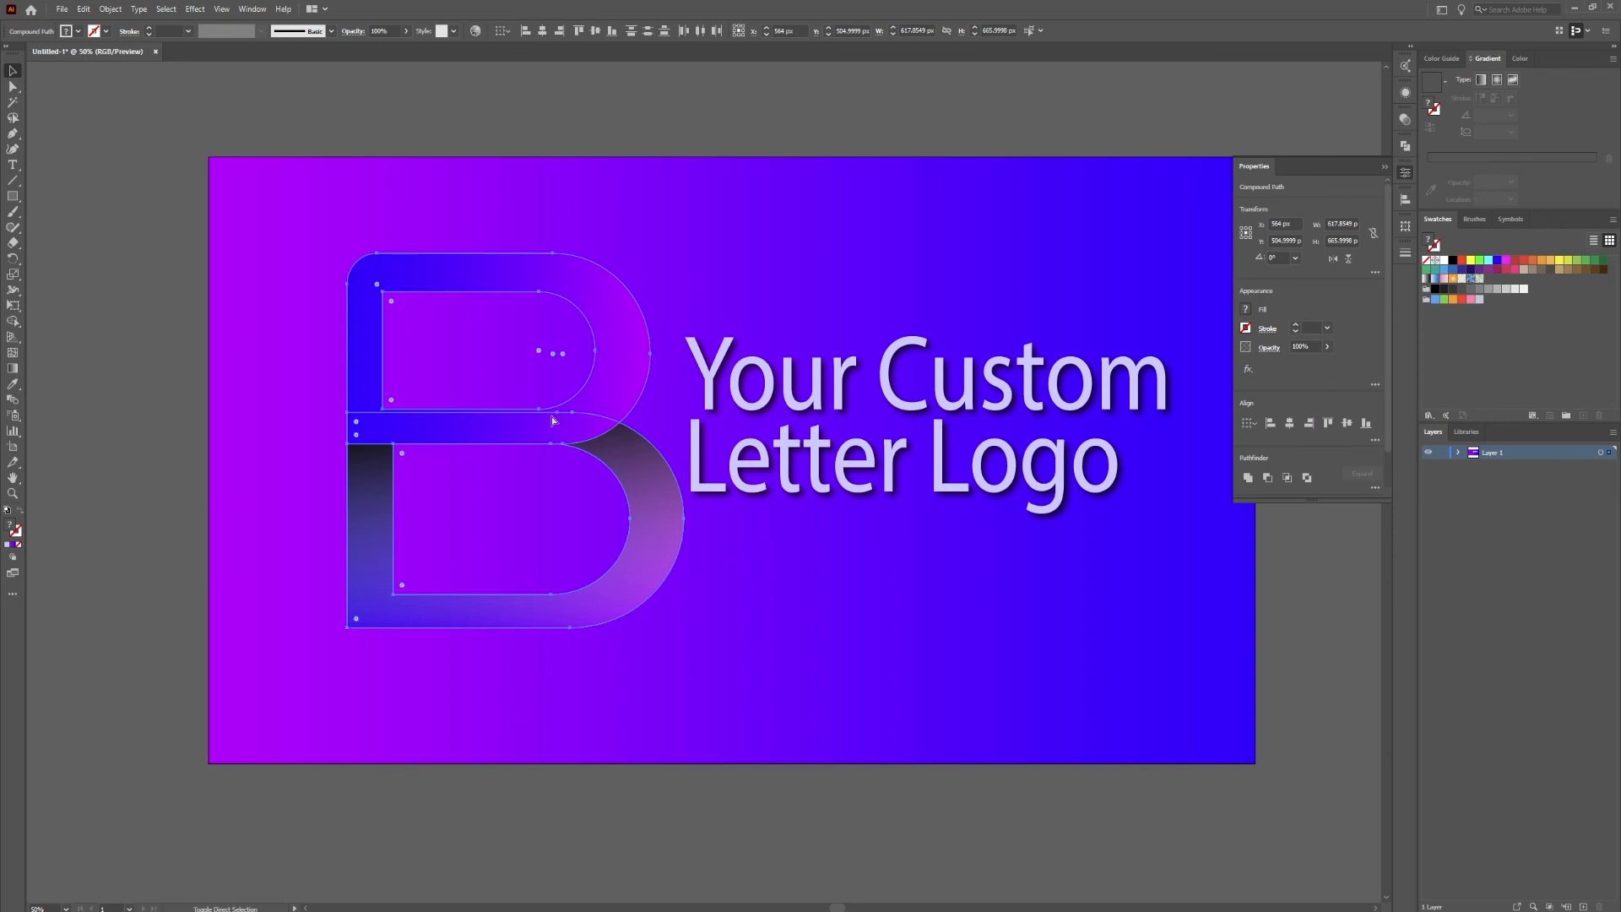
key(v)
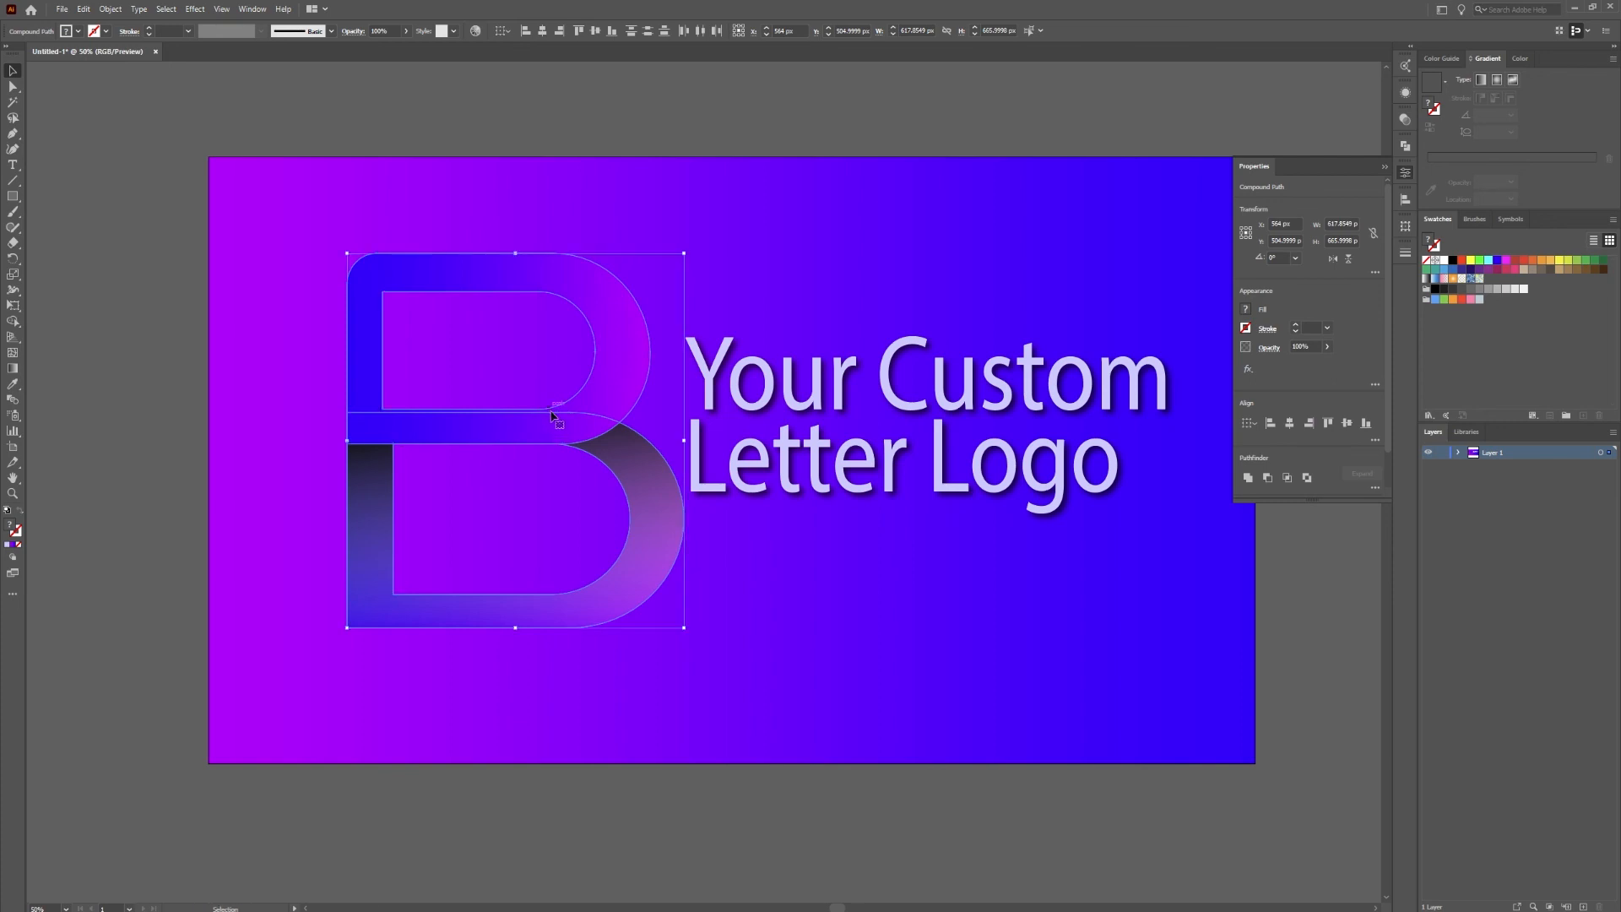
drag(686, 629, 693, 636)
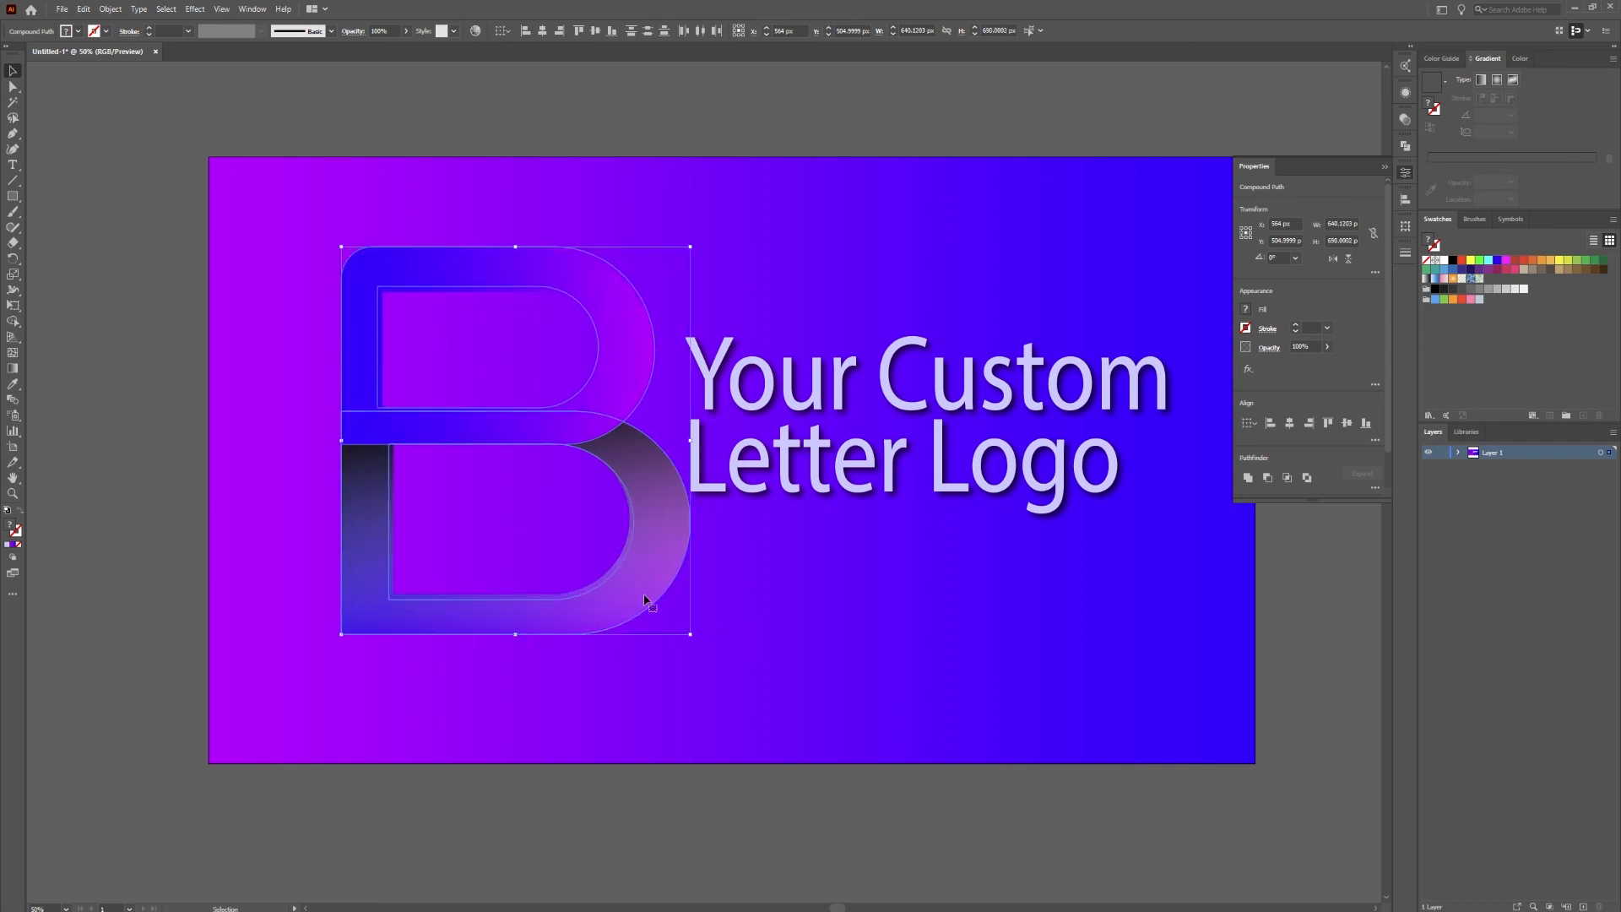
- Fill the enlarged B copy with black and arrange it behind the gradient letter, directly above the background
click(1246, 309)
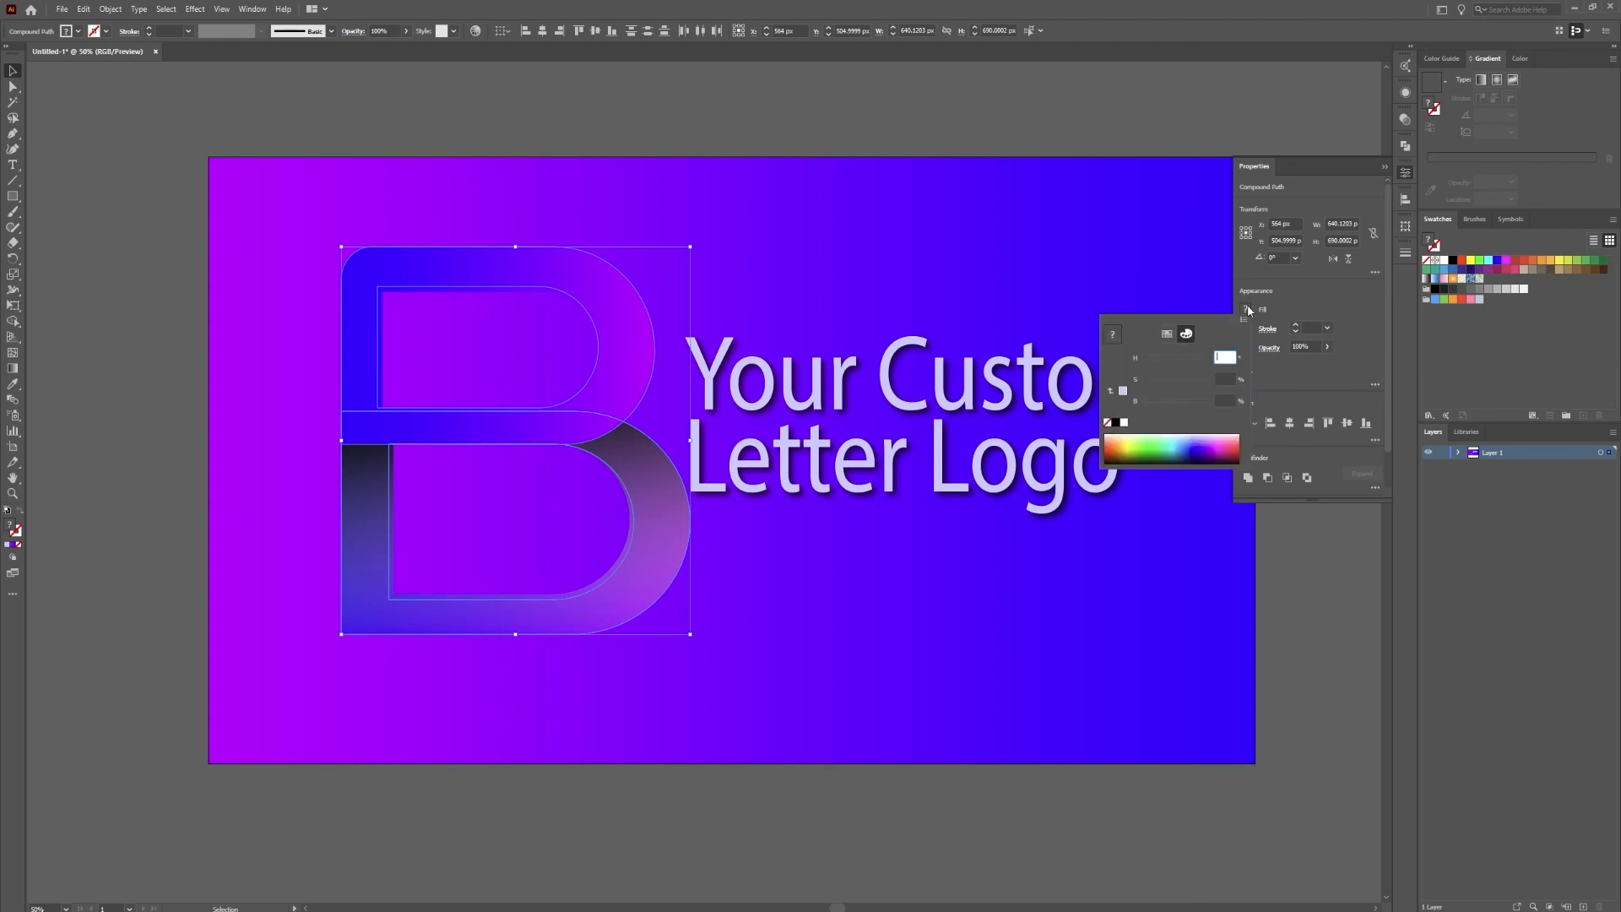
click(1105, 460)
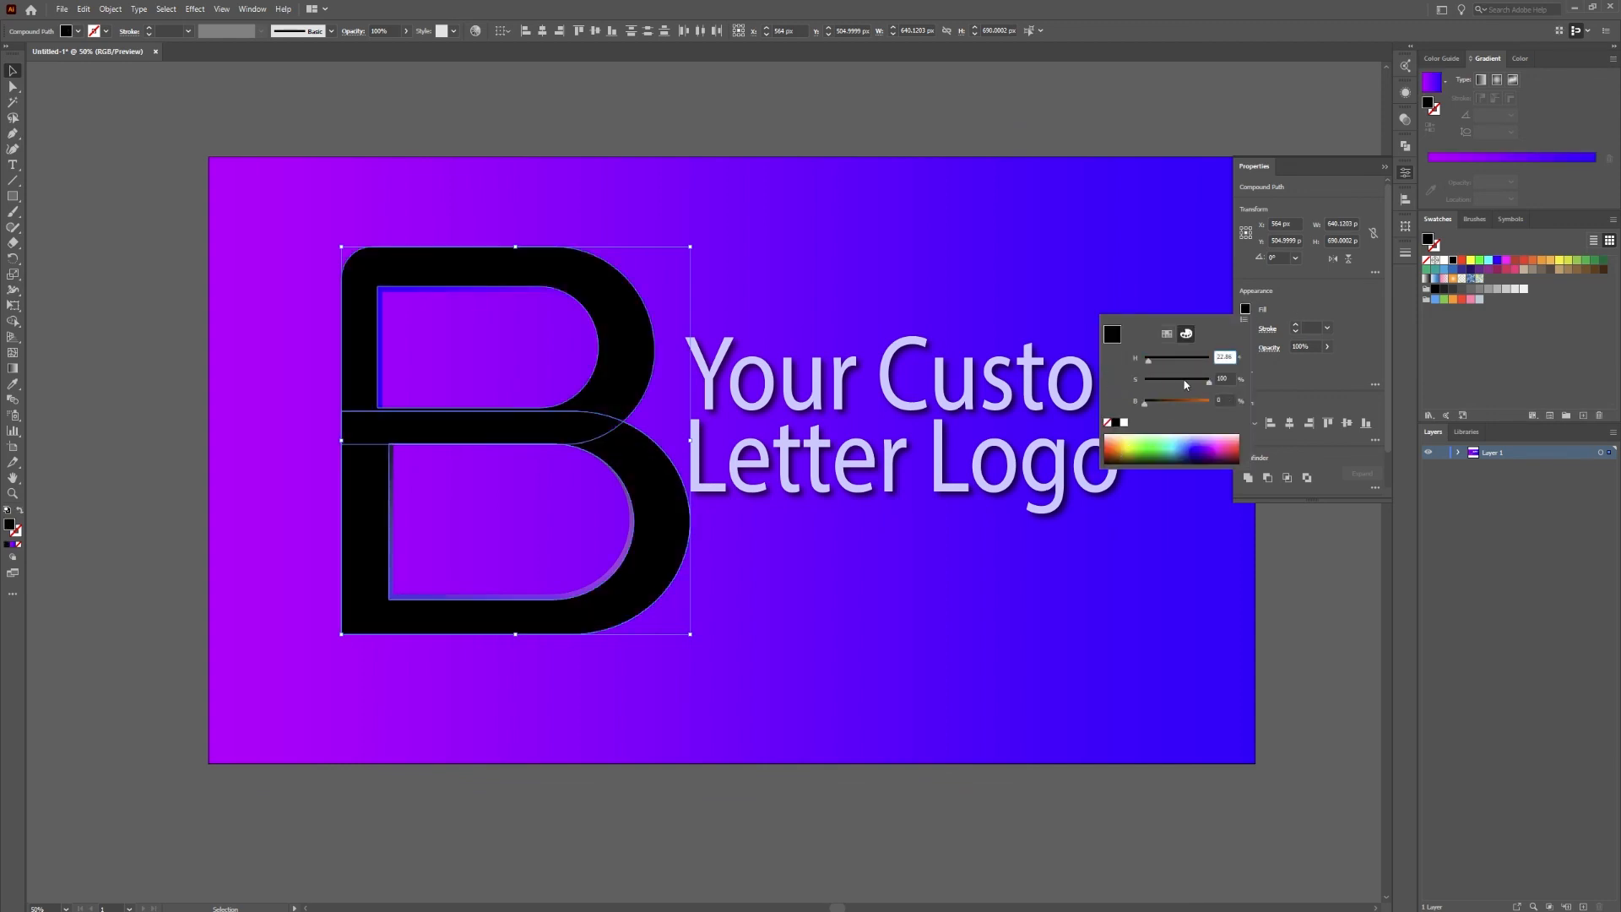
right_click(611, 448)
mouse_move(690, 598)
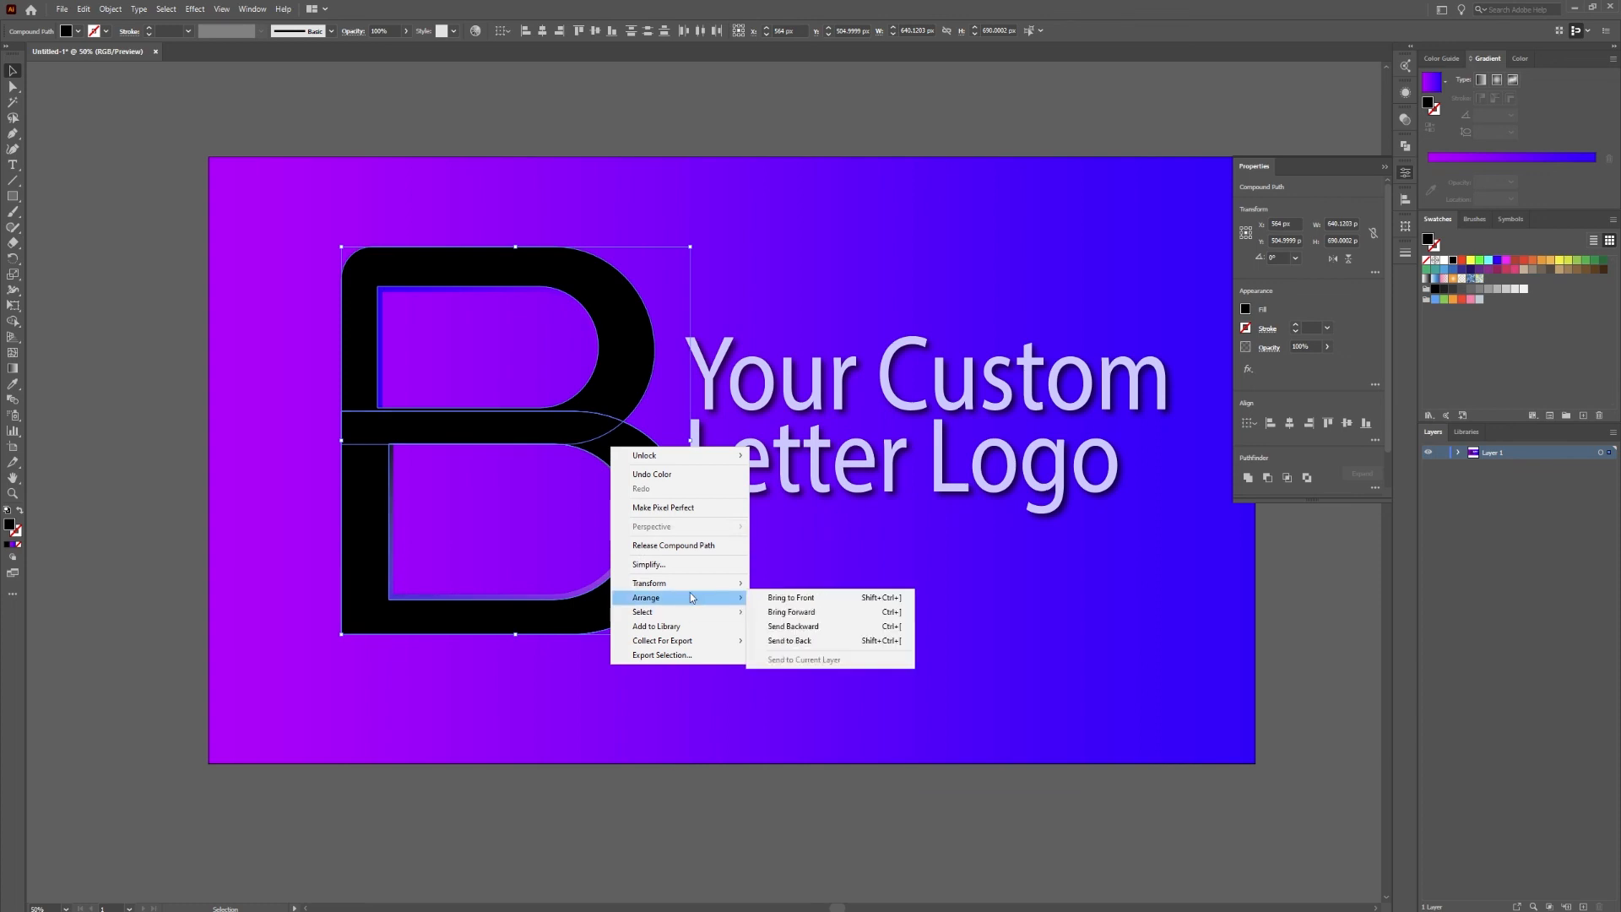
click(798, 627)
right_click(667, 533)
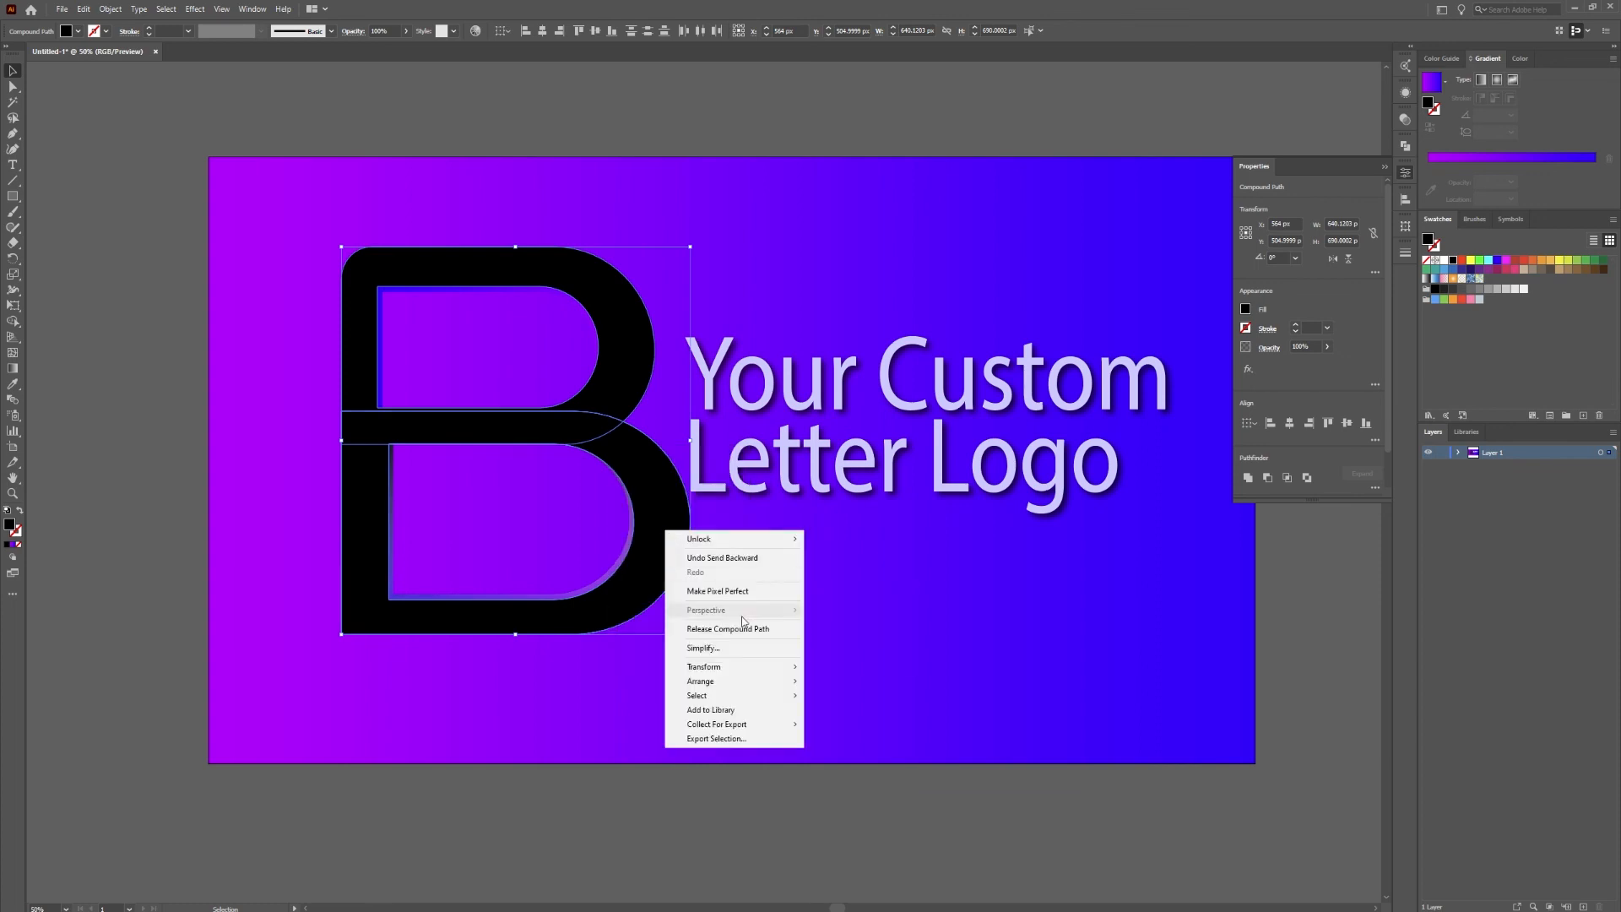
mouse_move(770, 681)
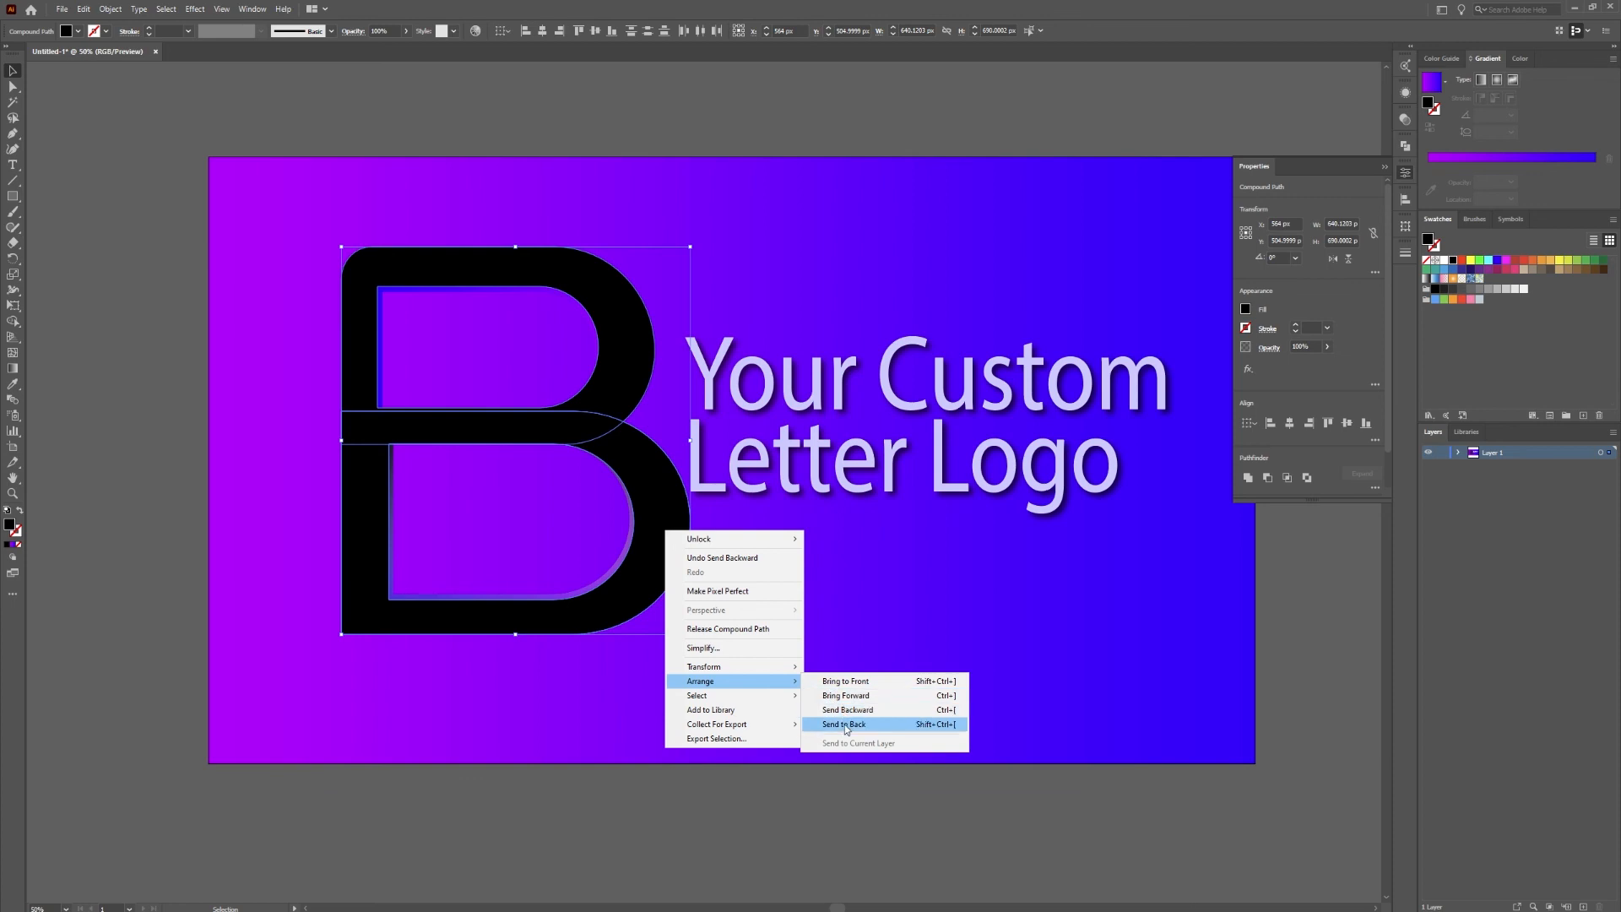
click(845, 725)
right_click(657, 558)
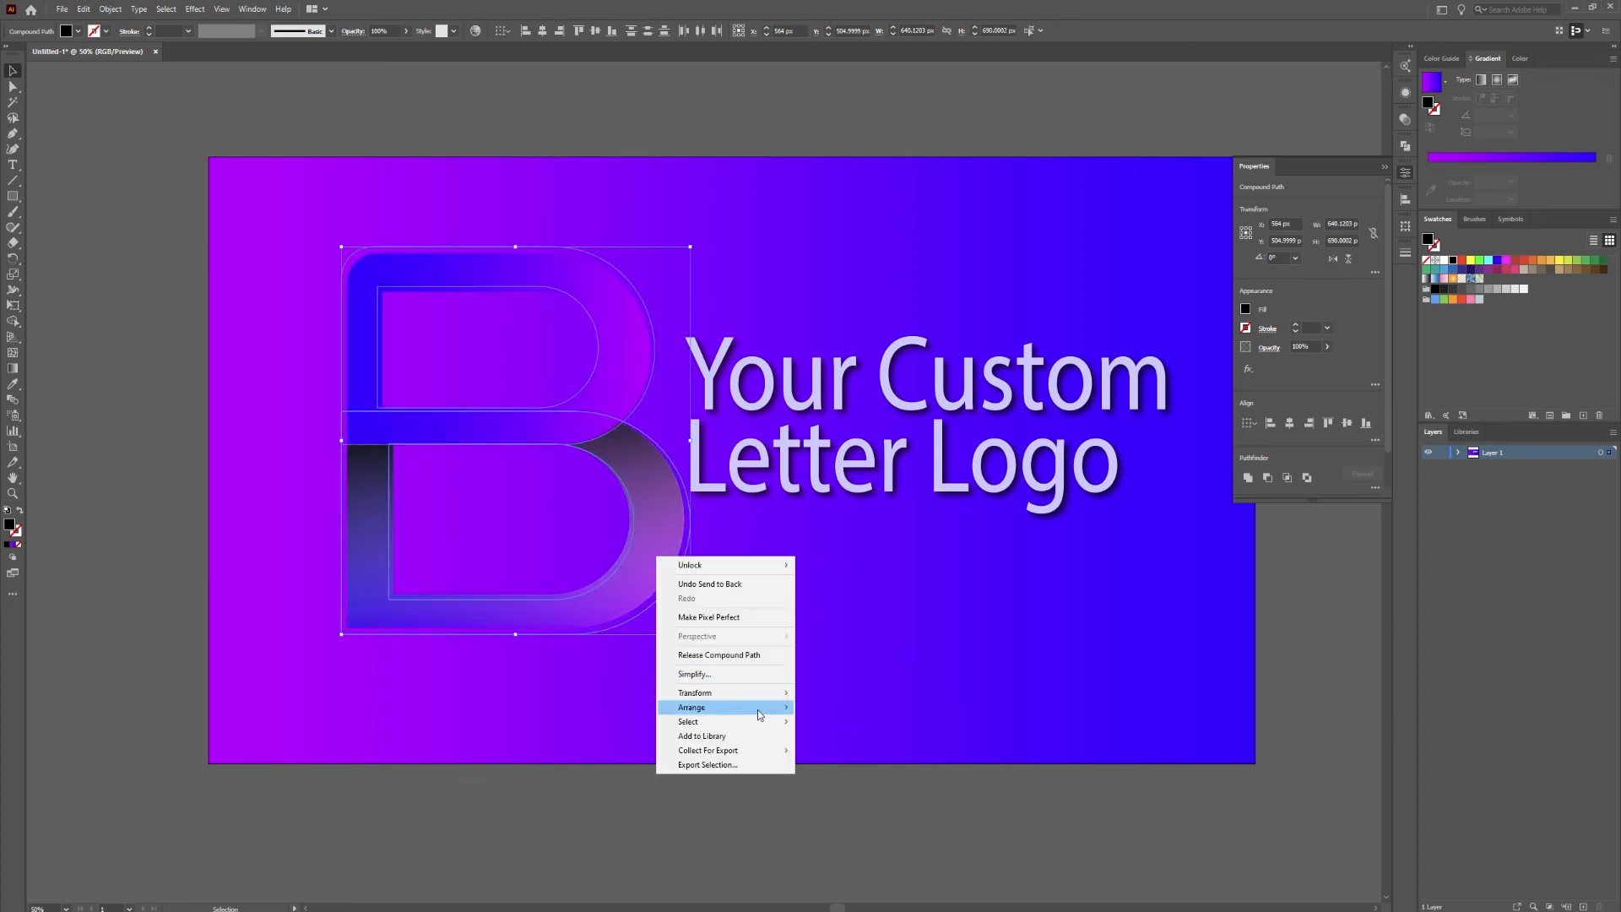
mouse_move(764, 712)
click(821, 724)
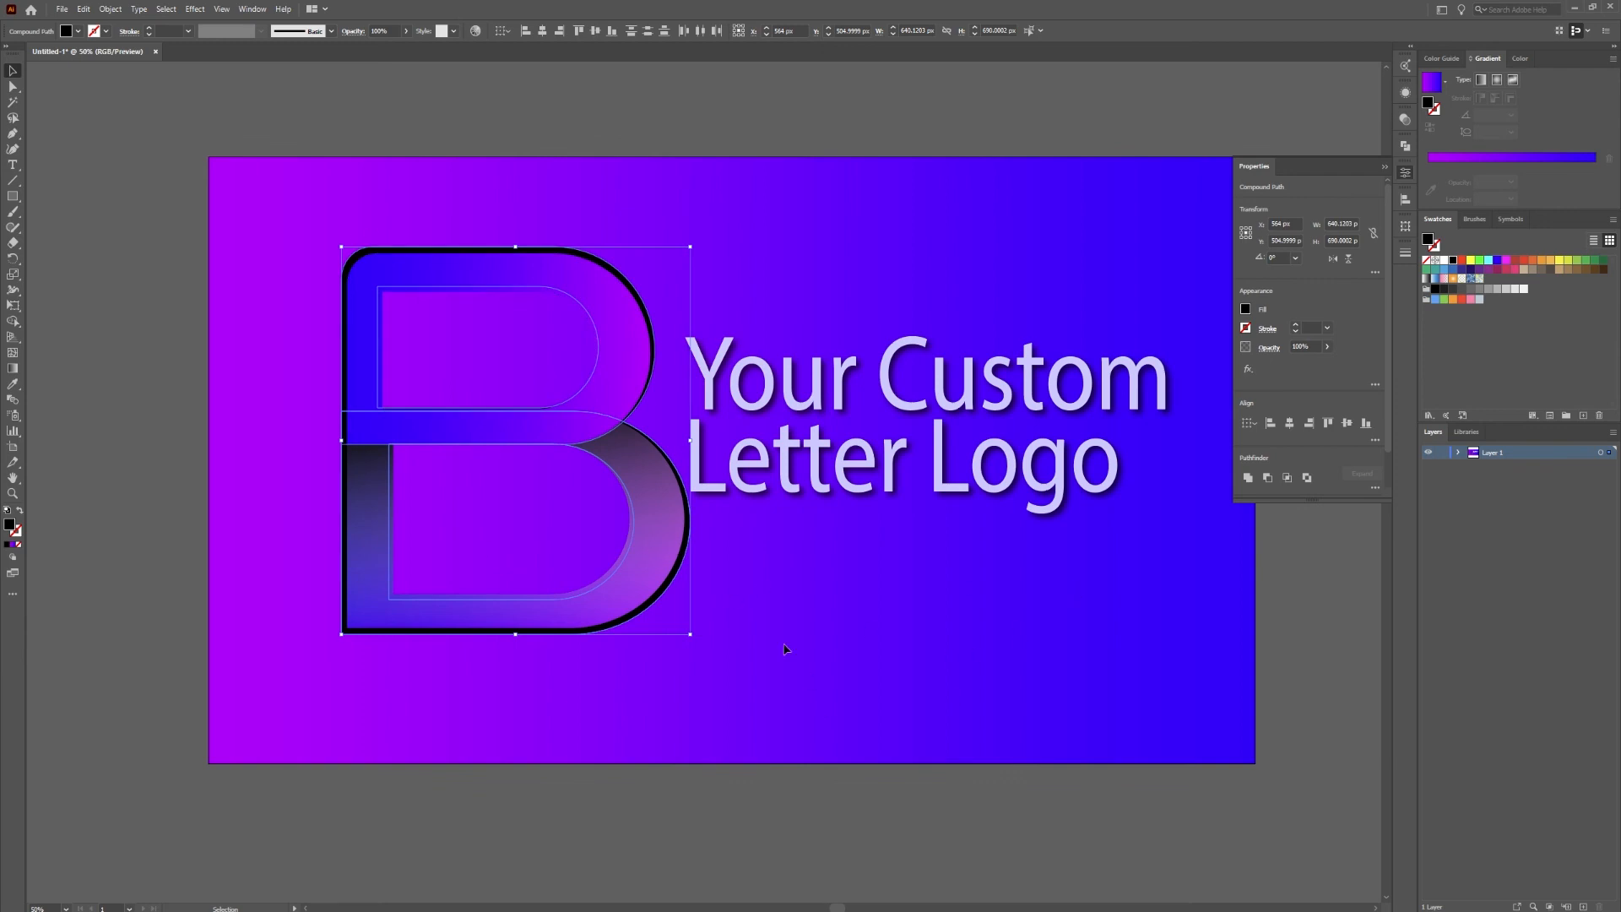
- Offset the black B copy slightly down and to the right, and apply a Gaussian Blur of about 14.8 pixels
drag(665, 599, 665, 605)
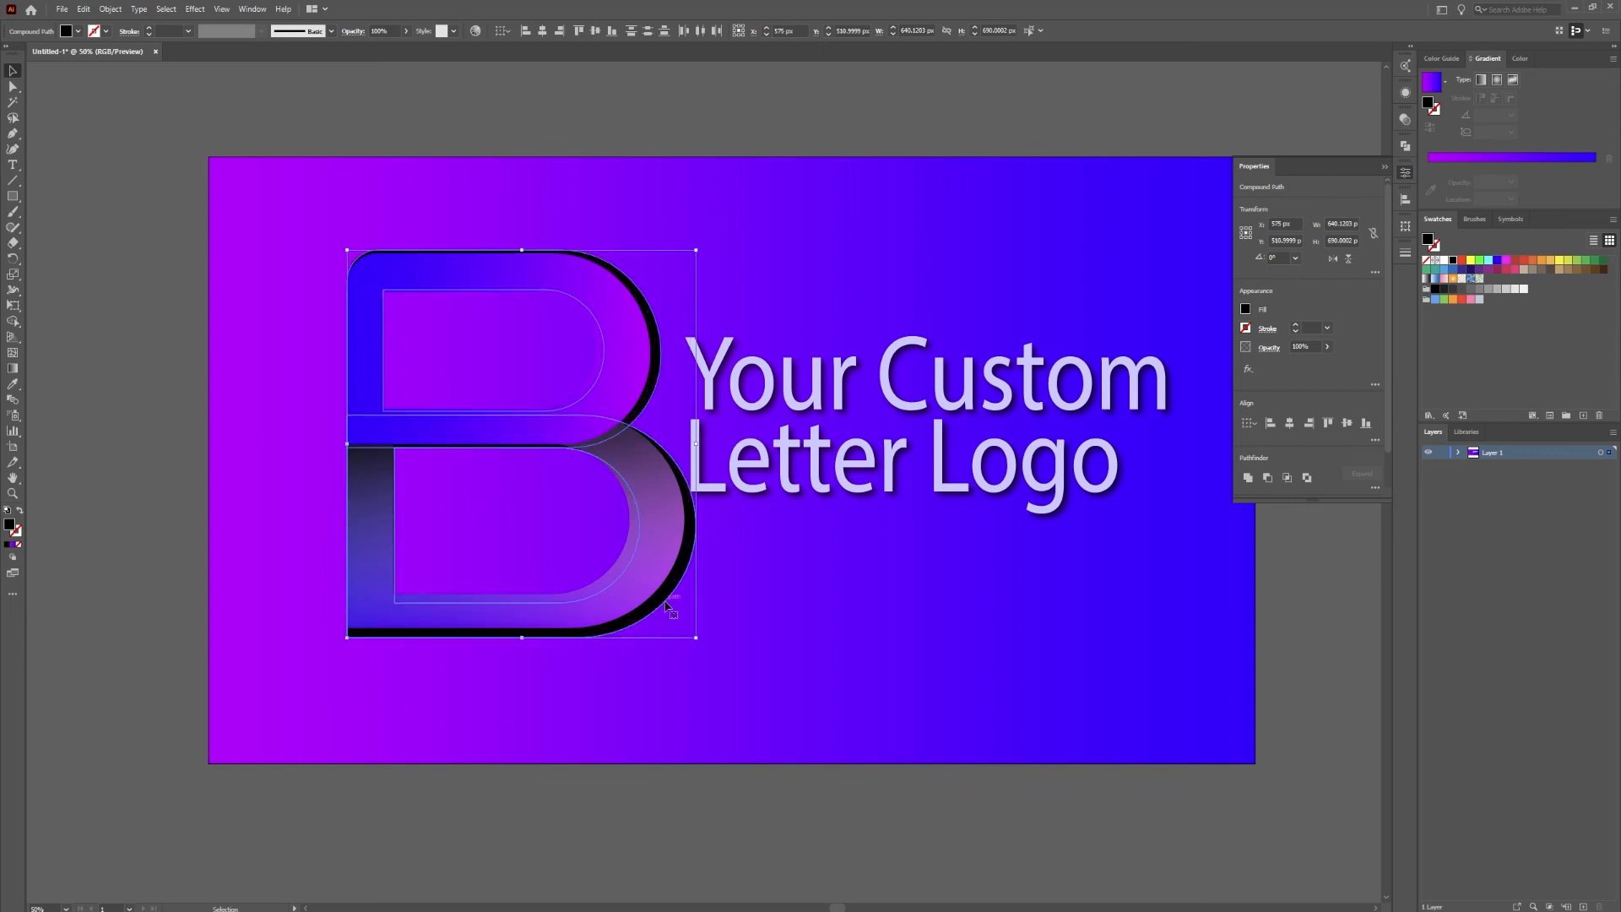
click(196, 10)
mouse_move(298, 230)
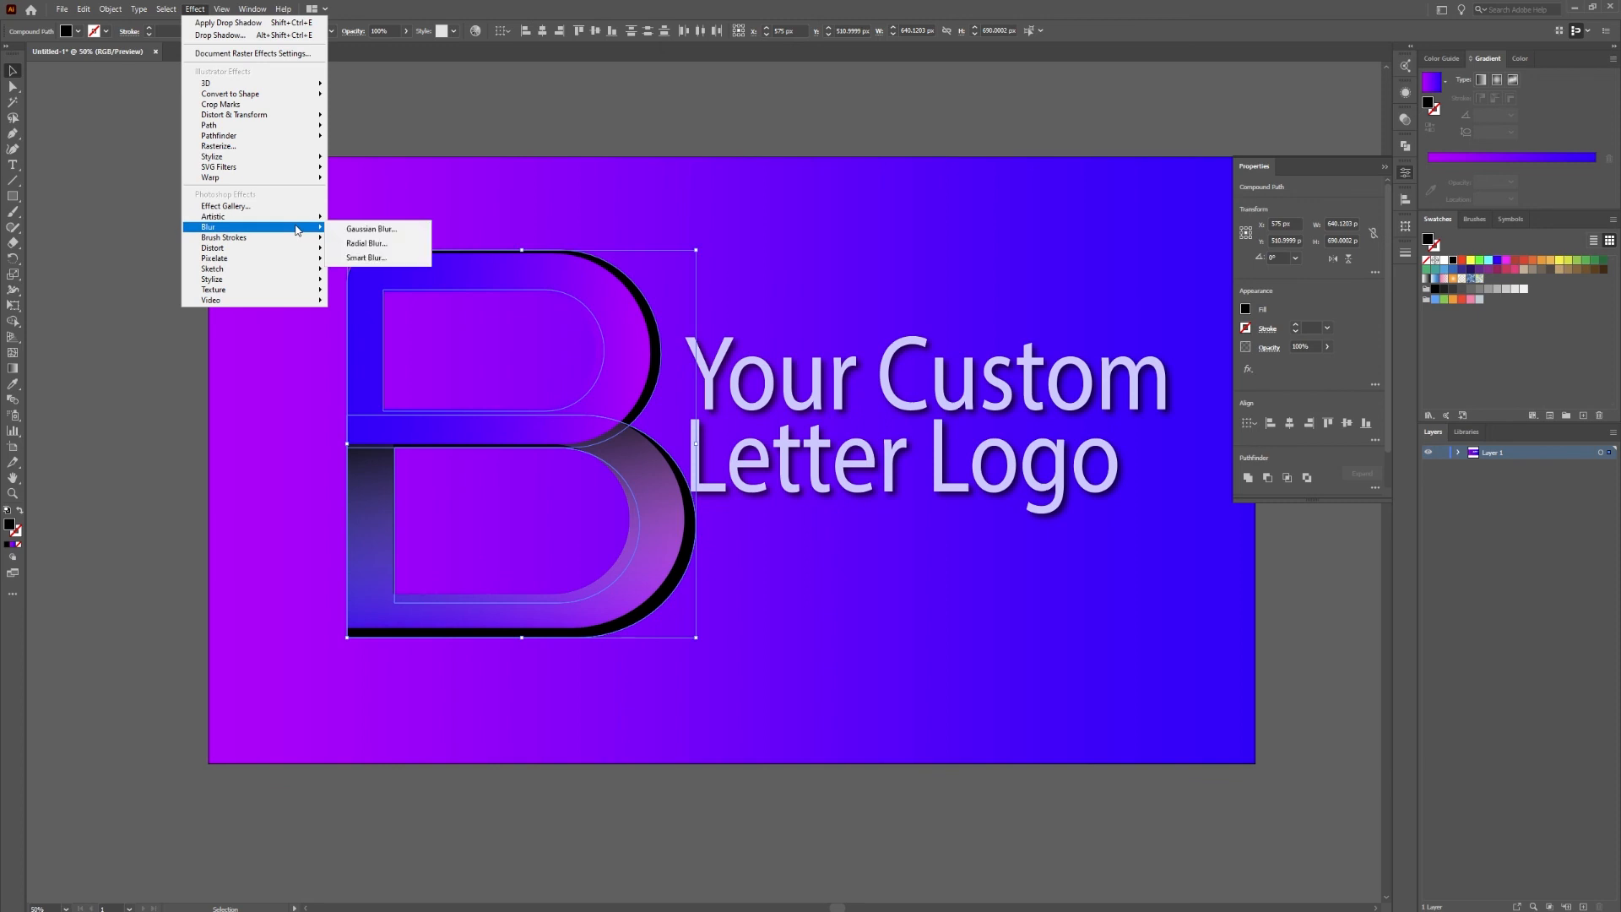
click(371, 230)
drag(782, 454, 794, 454)
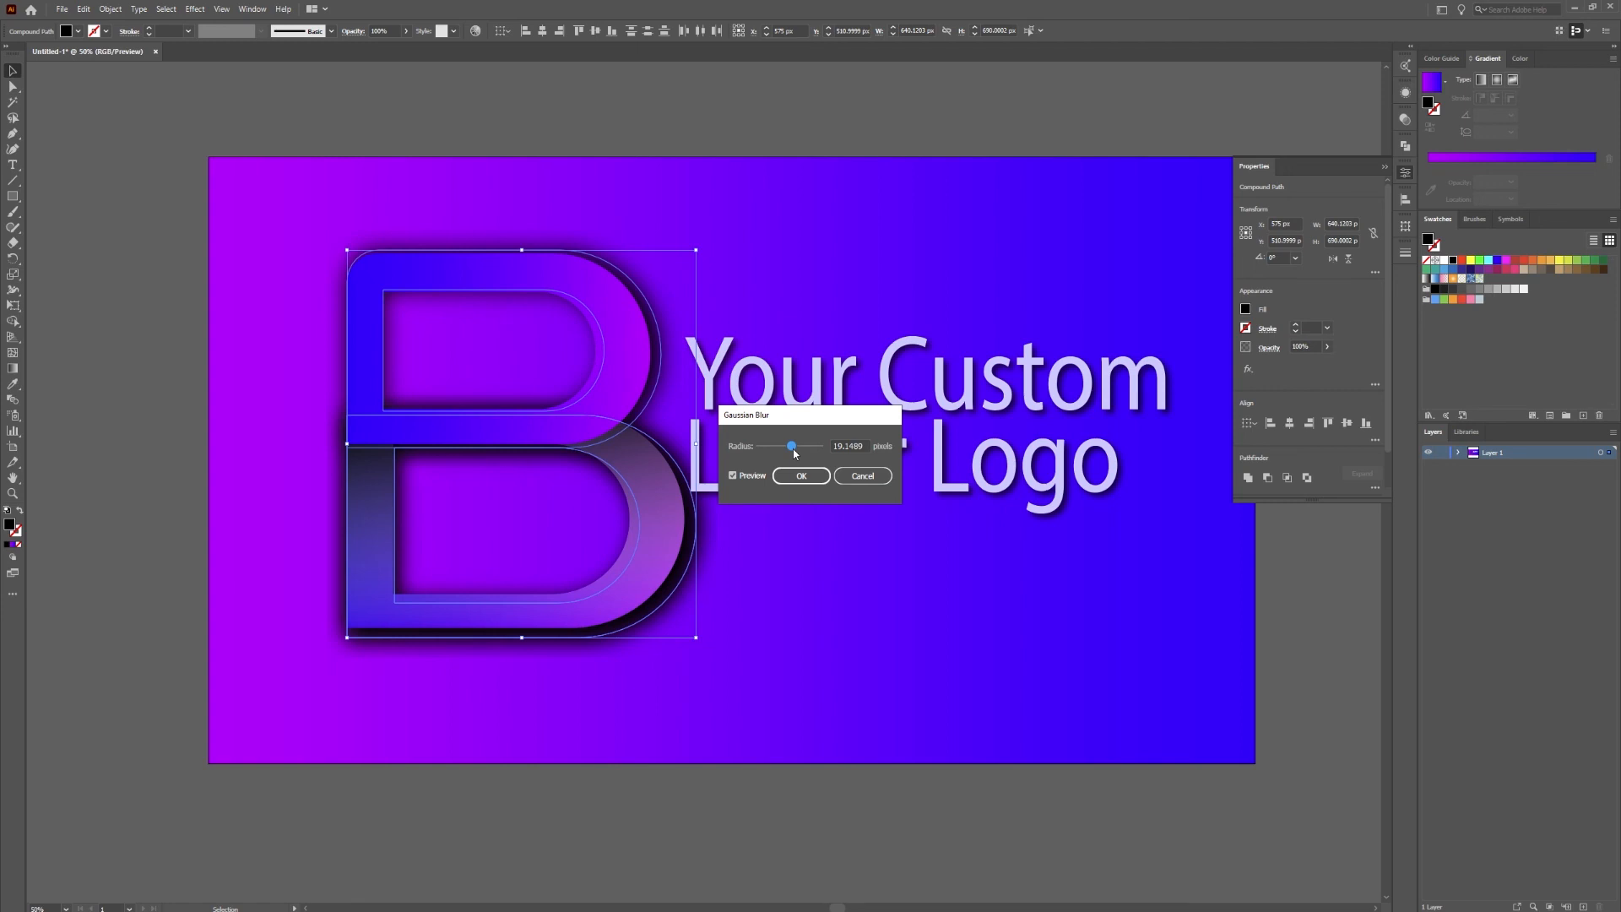
drag(794, 453, 793, 453)
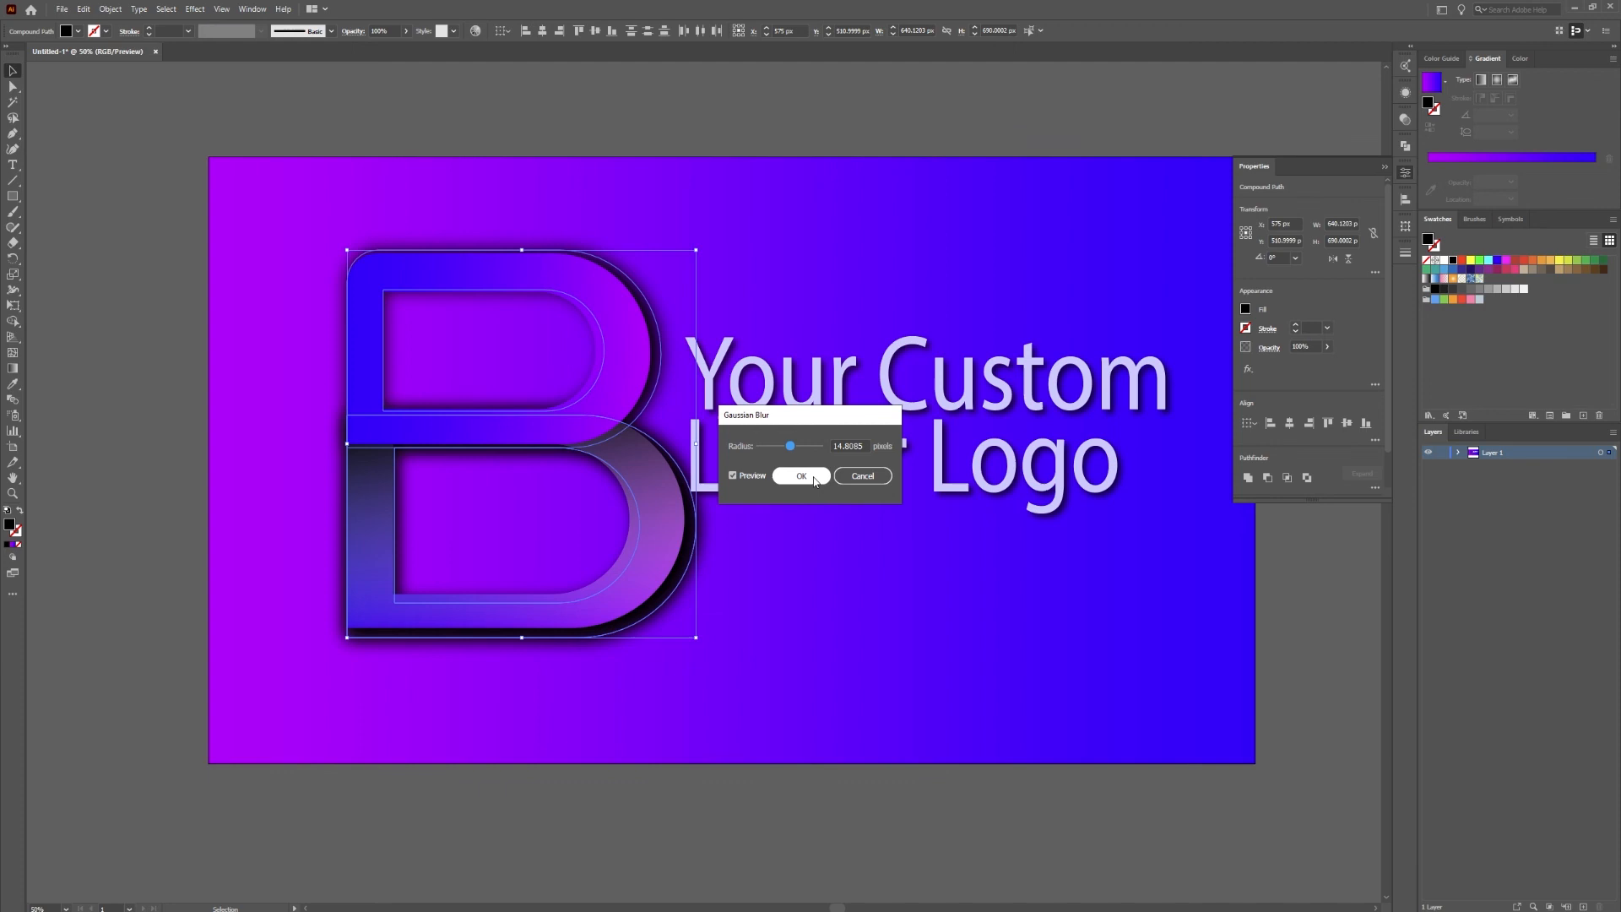
click(802, 476)
drag(664, 591, 672, 604)
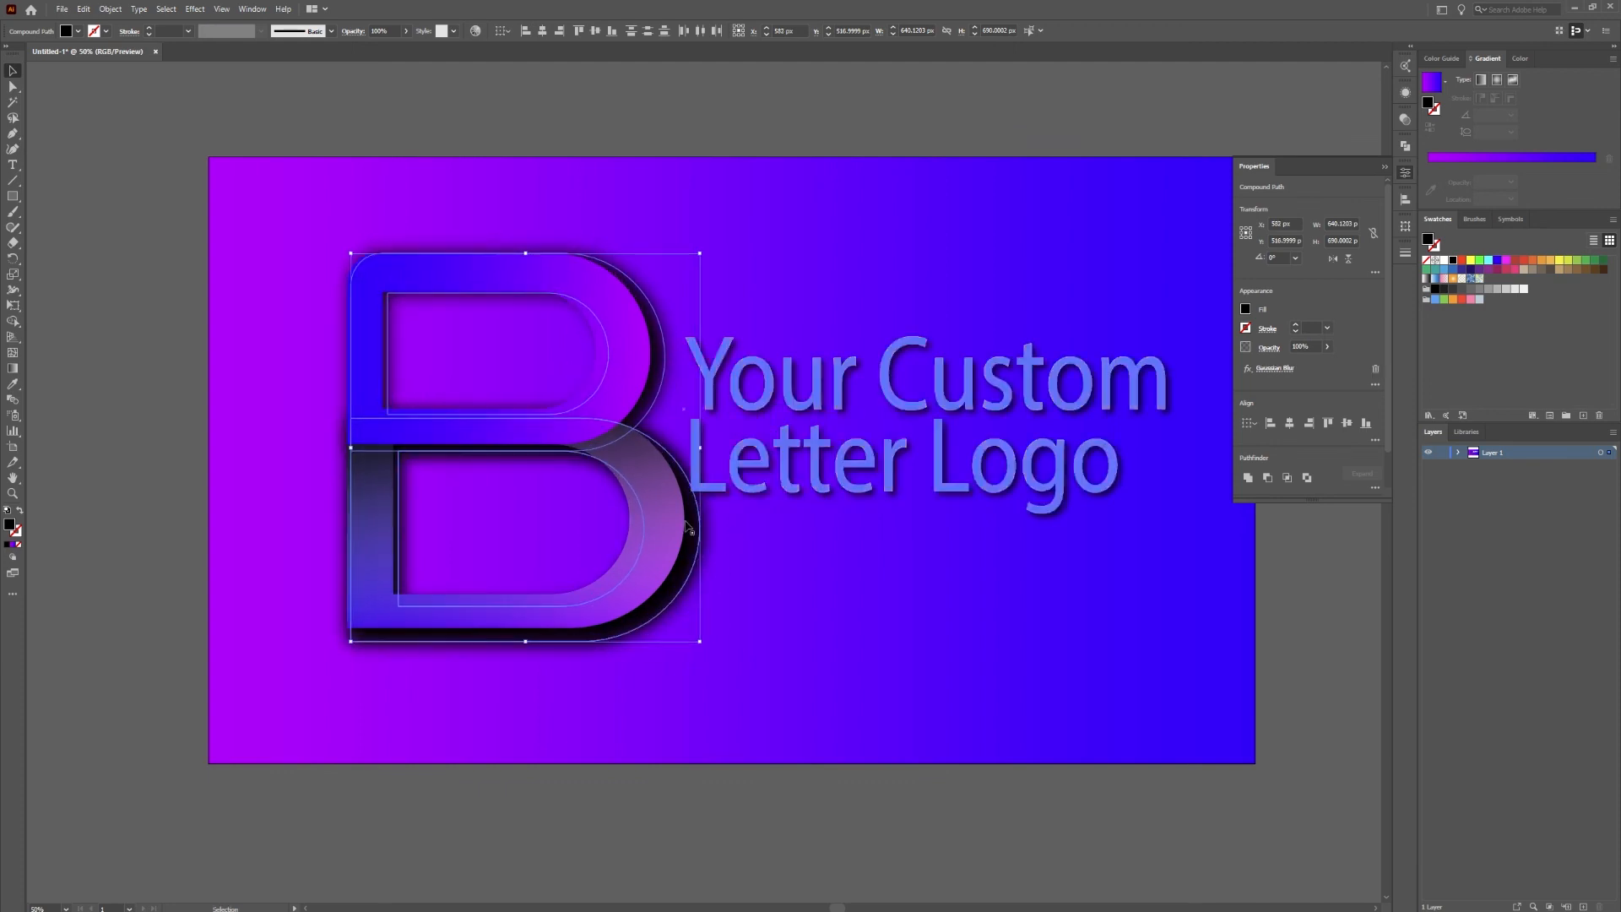
- Lower the blurred black B copy's opacity to 49% and deselect it
click(345, 32)
drag(353, 69, 325, 74)
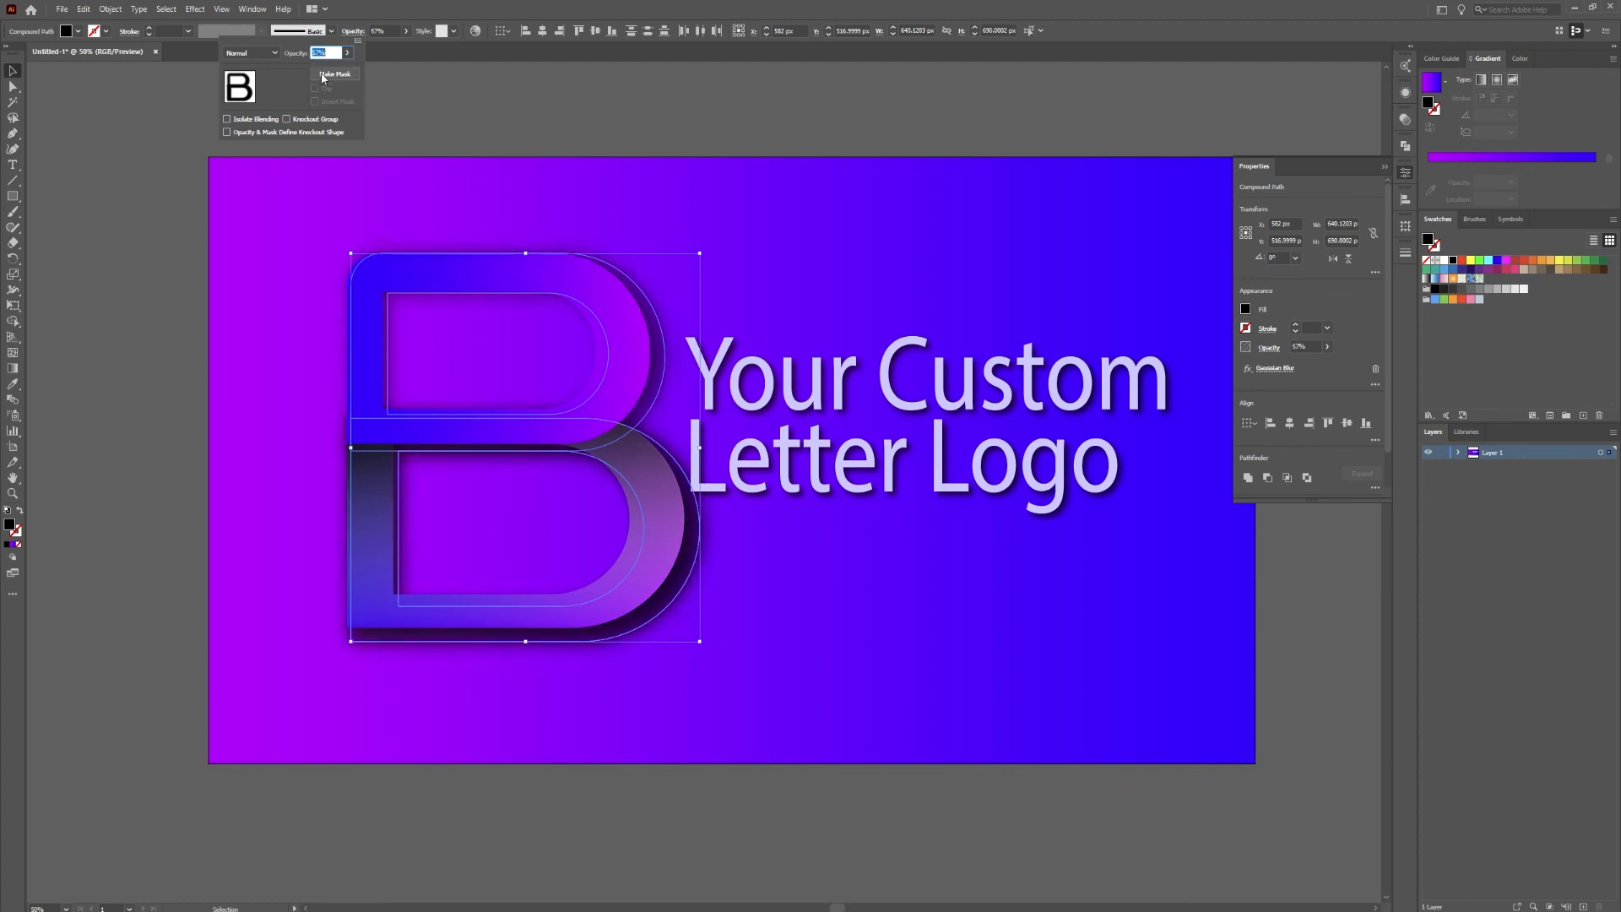
click(347, 53)
drag(325, 73, 322, 74)
click(133, 114)
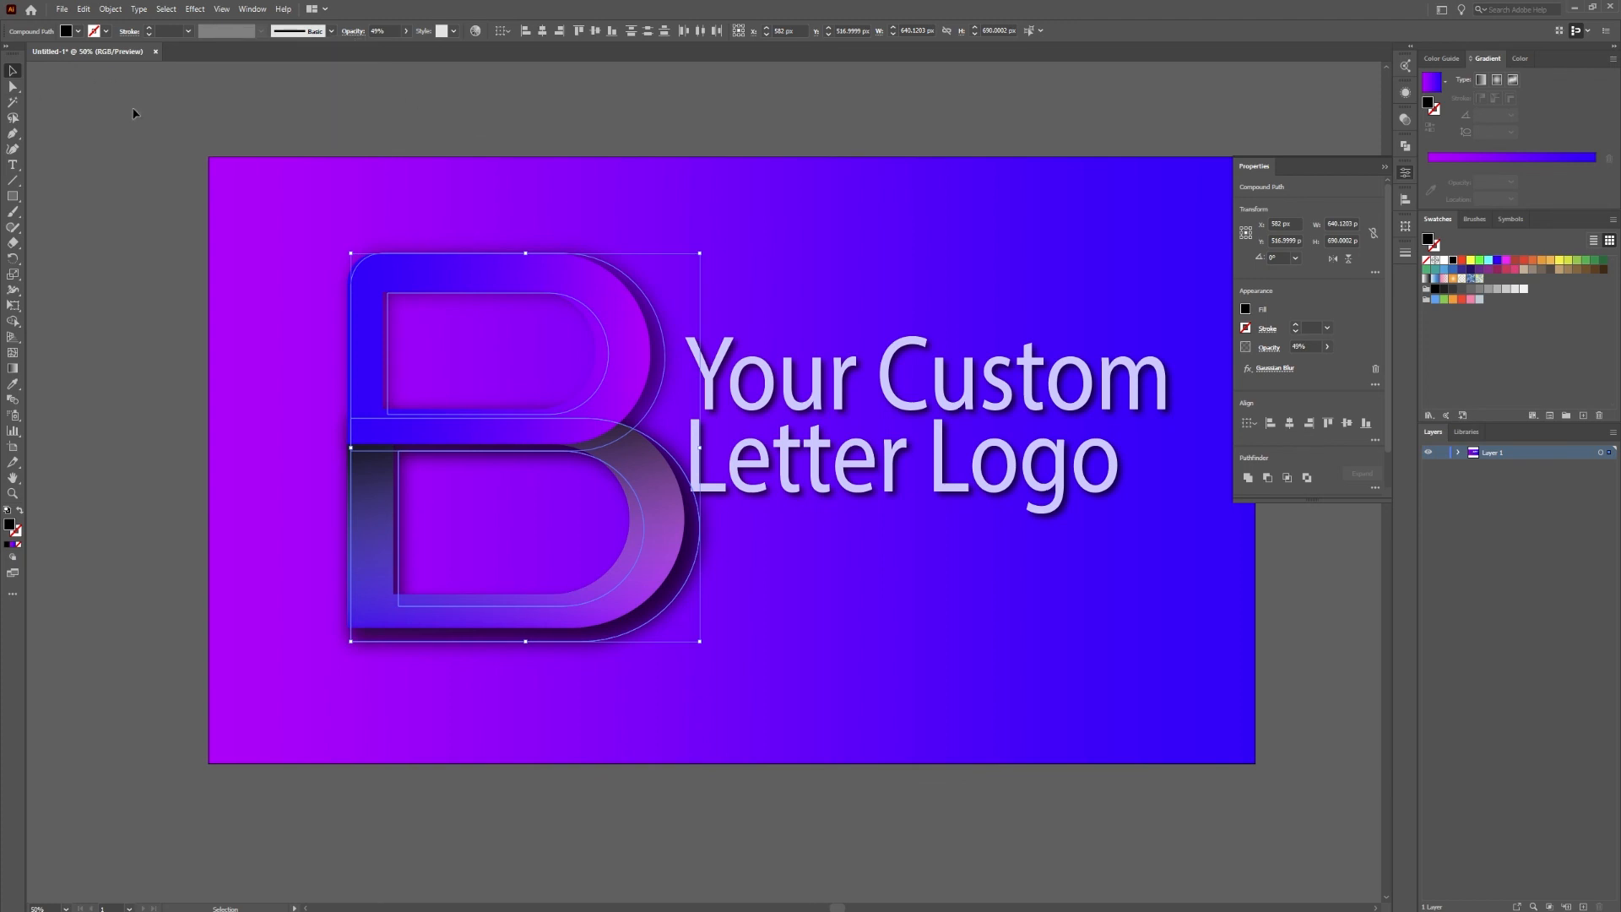
click(134, 113)
drag(870, 147, 787, 161)
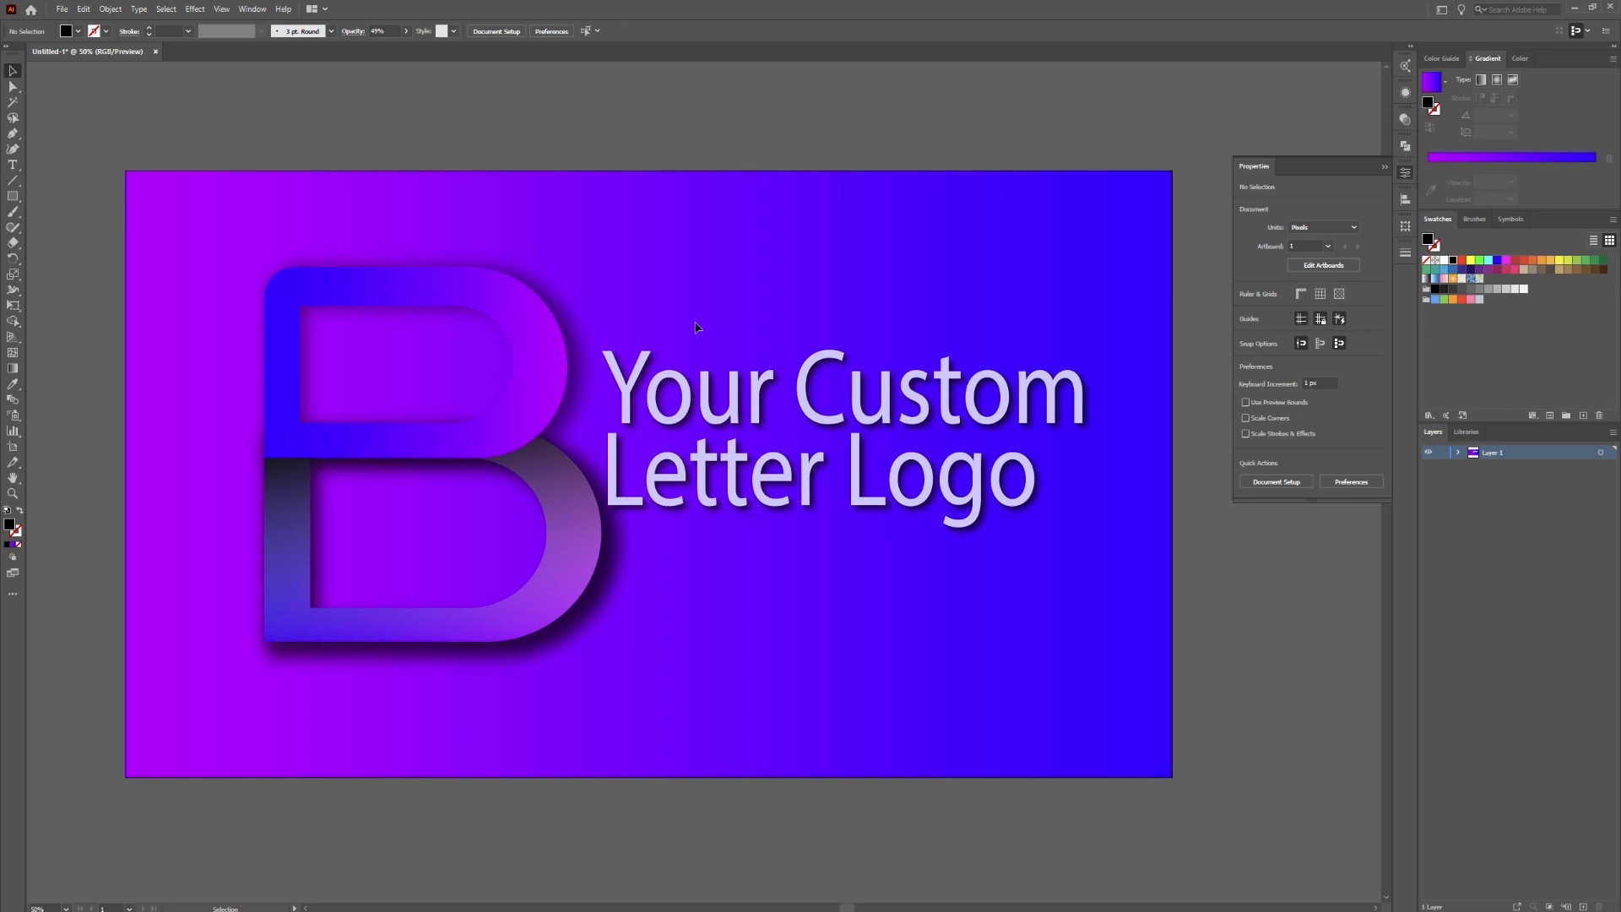